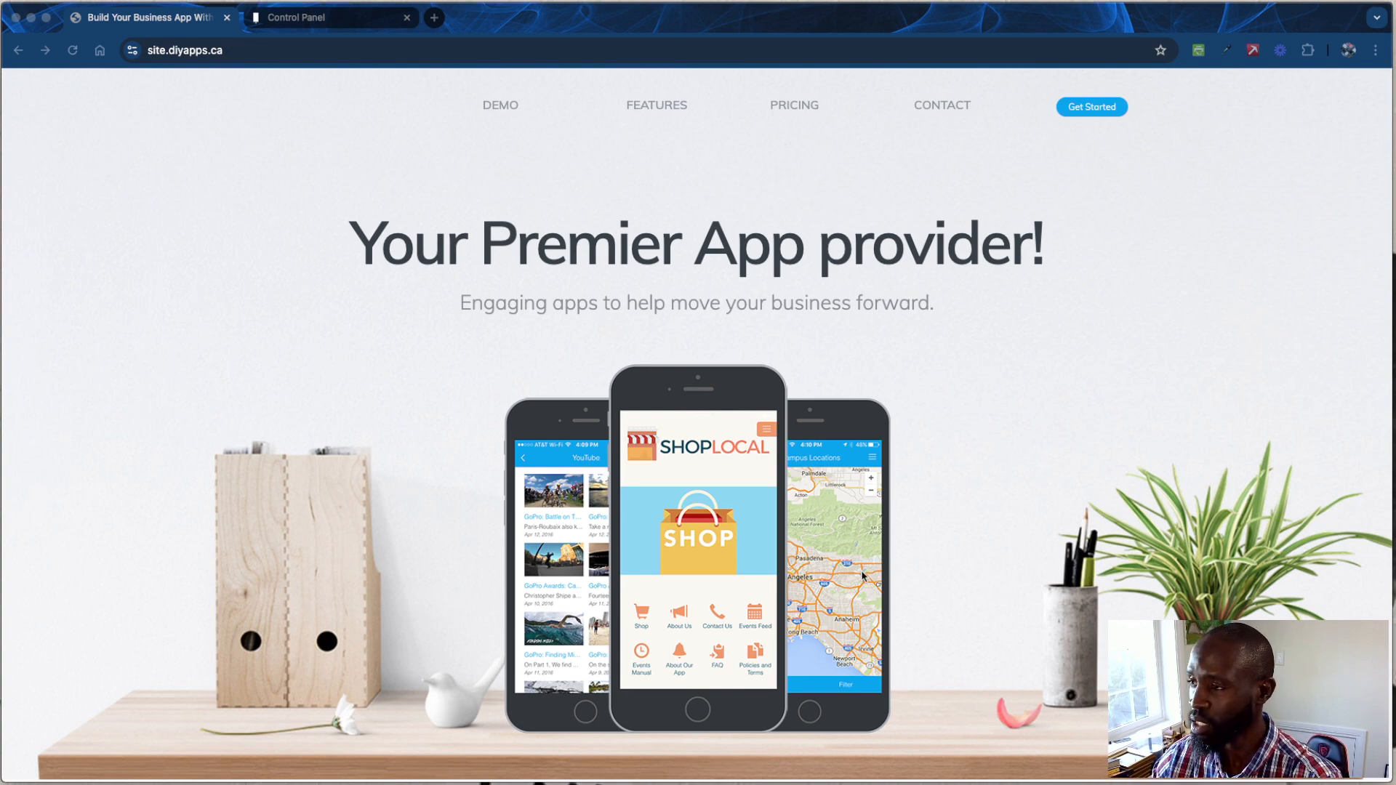
# - Start the DIYapps.ca sign-up and show the app templates in the Music and Arts category
pyautogui.click(923, 552)
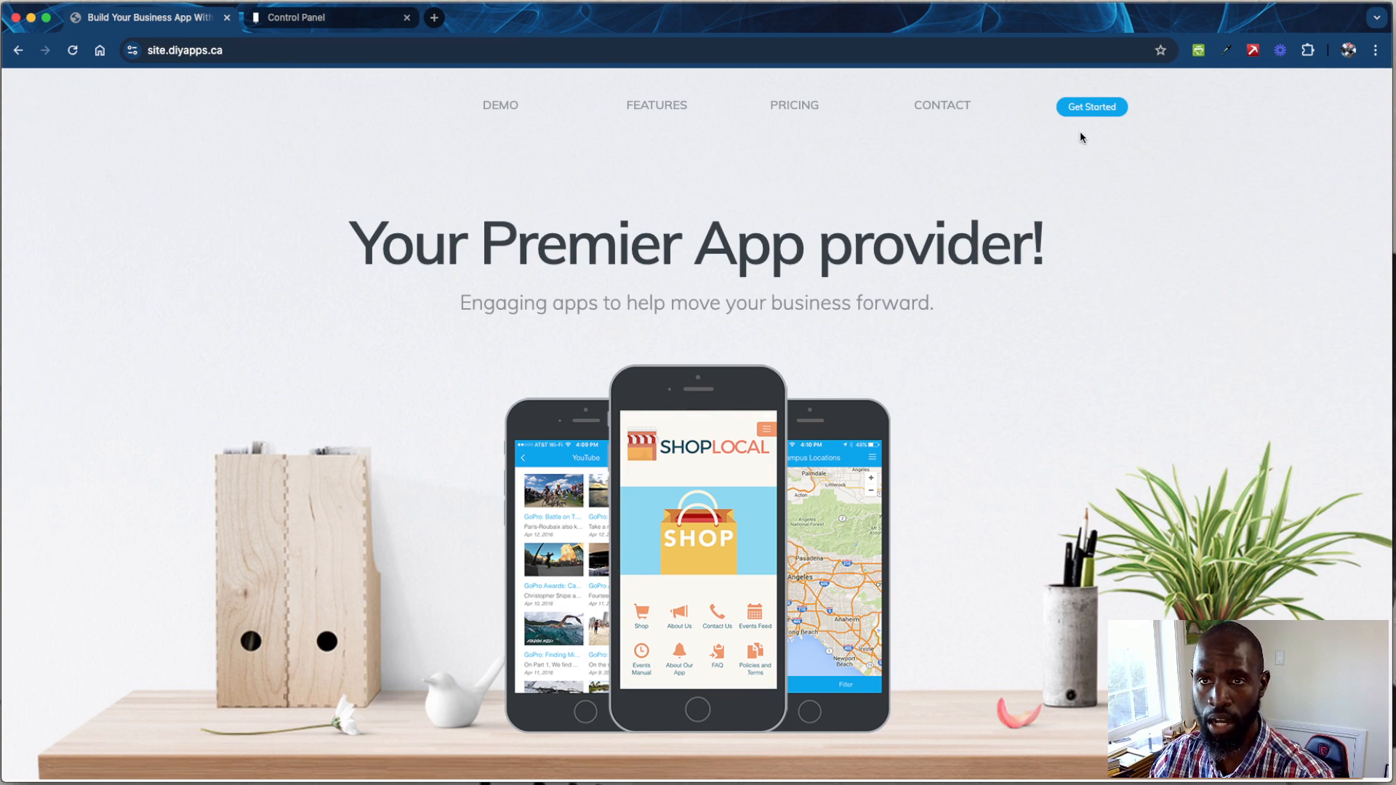
pyautogui.click(1091, 111)
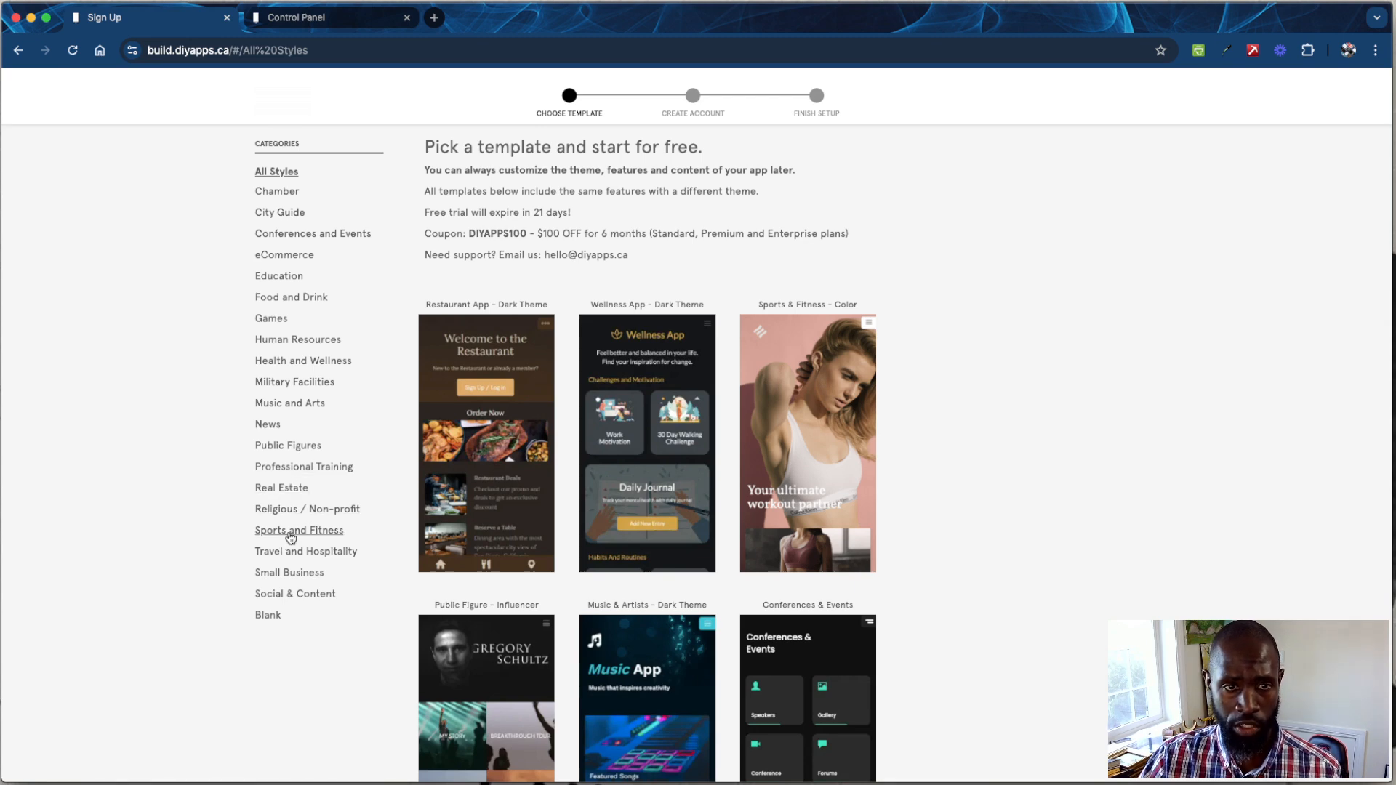
pyautogui.click(309, 408)
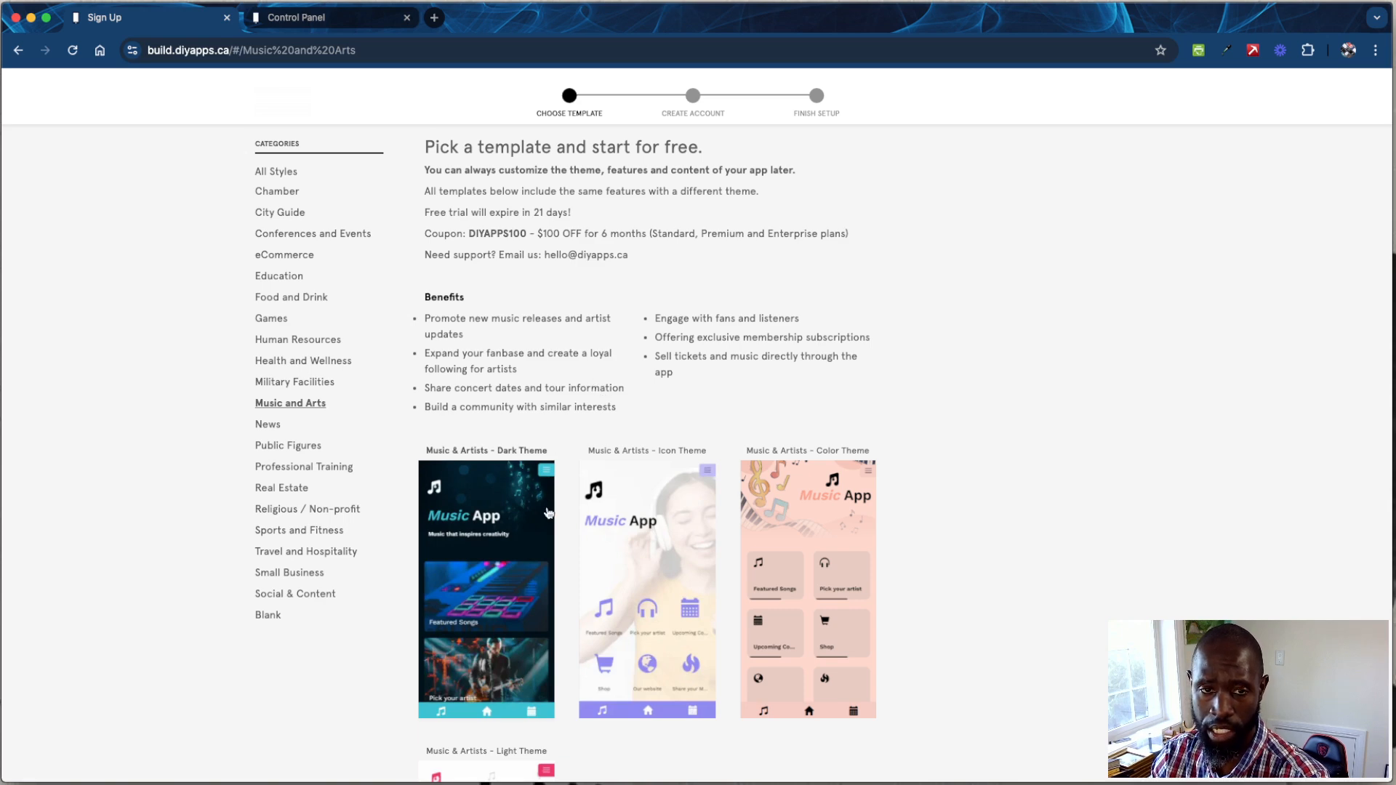
# - Preview the Light, Icon and Color themes for Music & Artists and check the Blank template category
pyautogui.scroll(-3, 697, 565)
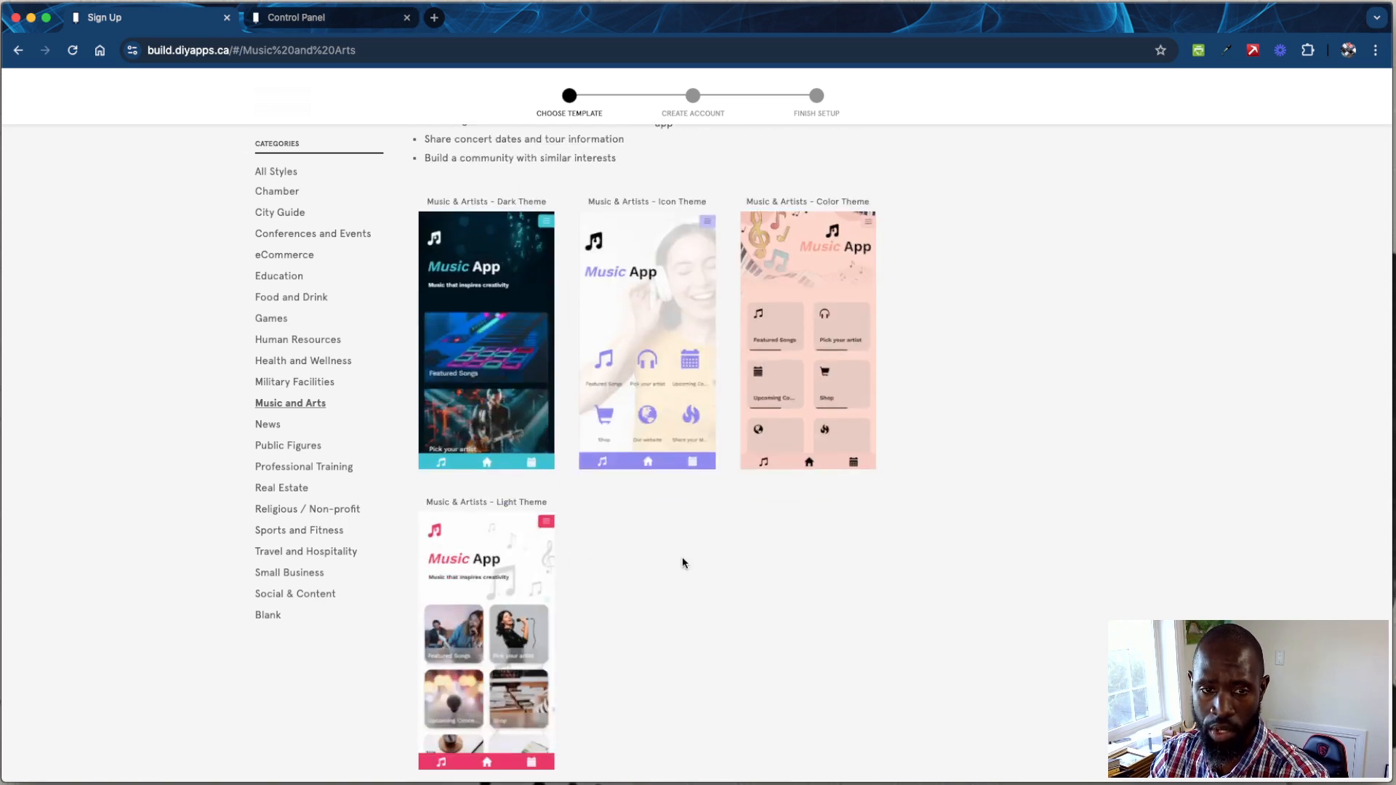
pyautogui.click(532, 604)
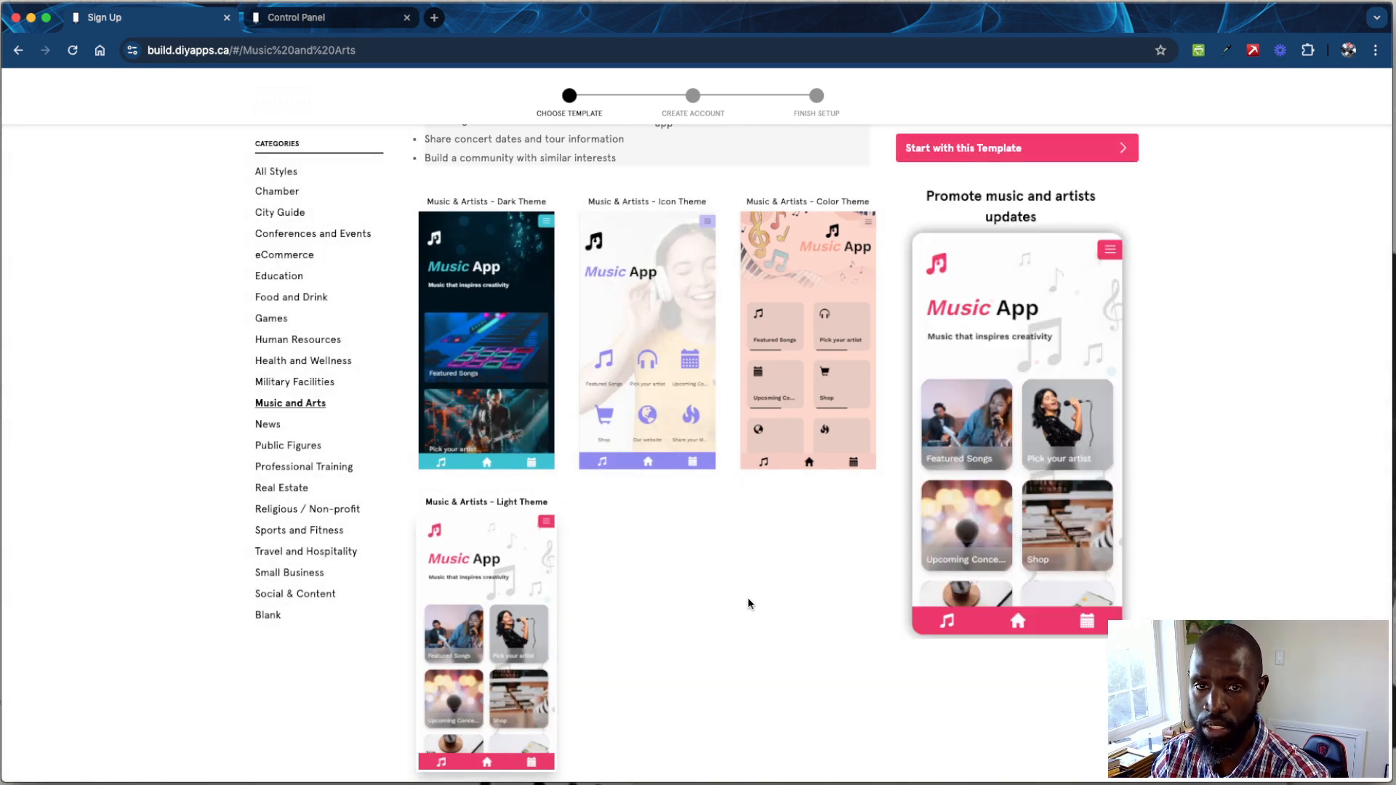
pyautogui.scroll(2, 748, 604)
pyautogui.click(633, 510)
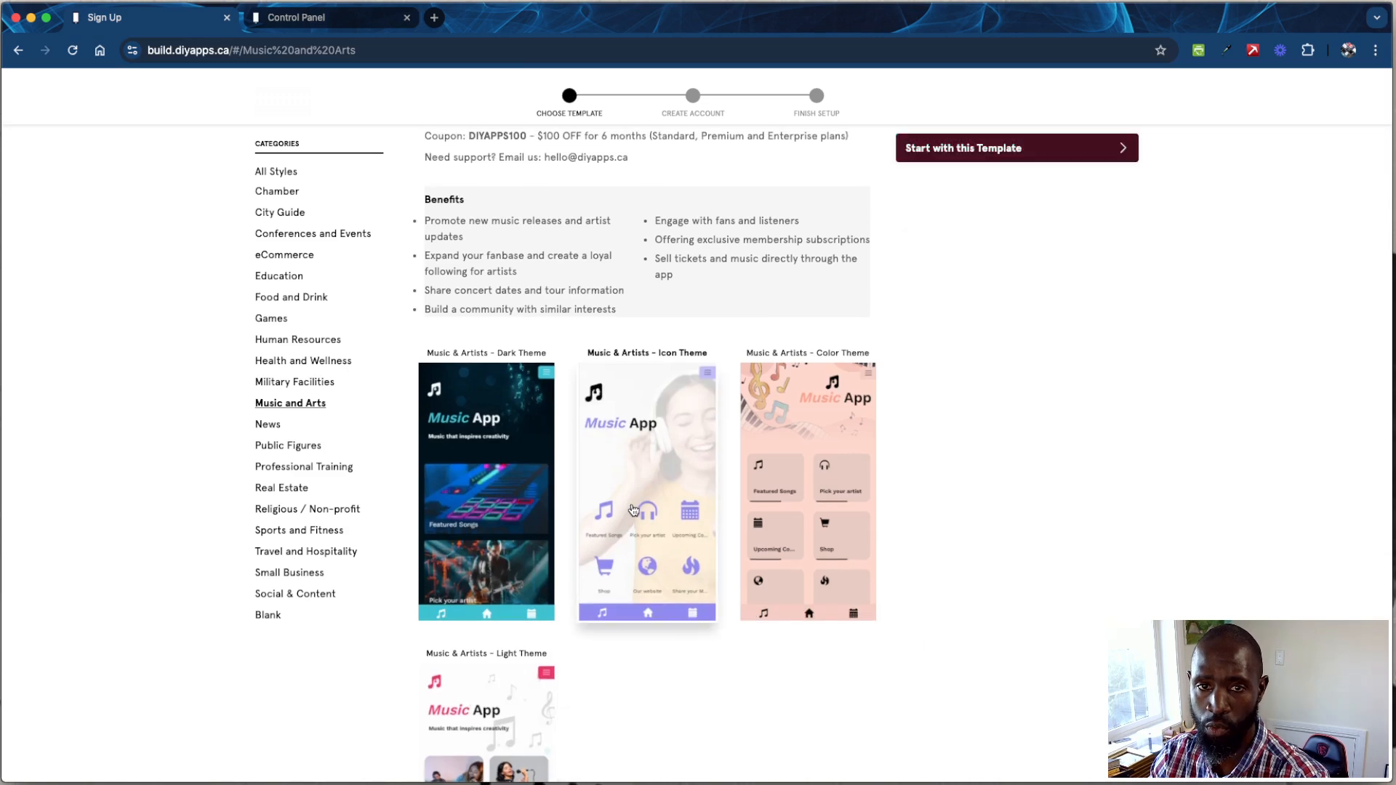
pyautogui.click(777, 525)
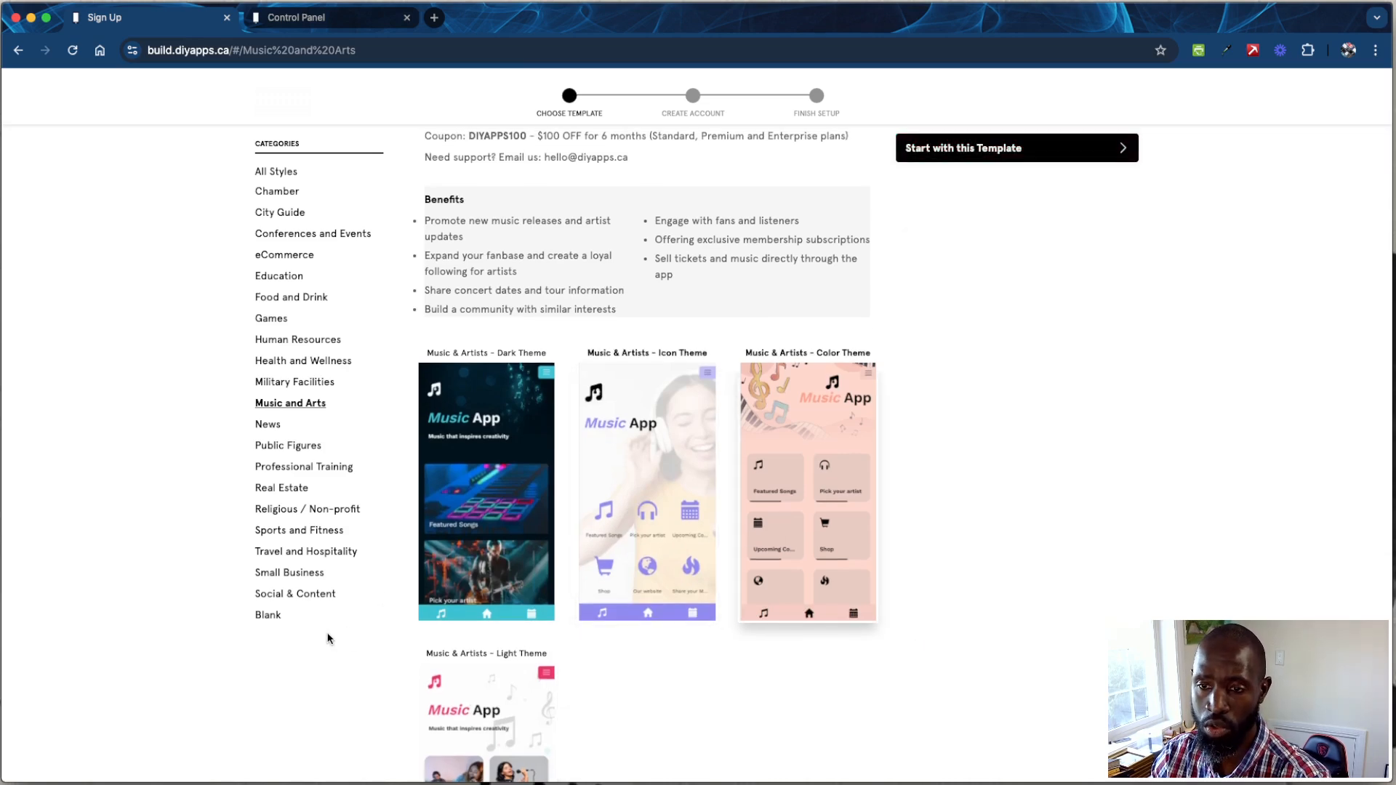
pyautogui.click(283, 620)
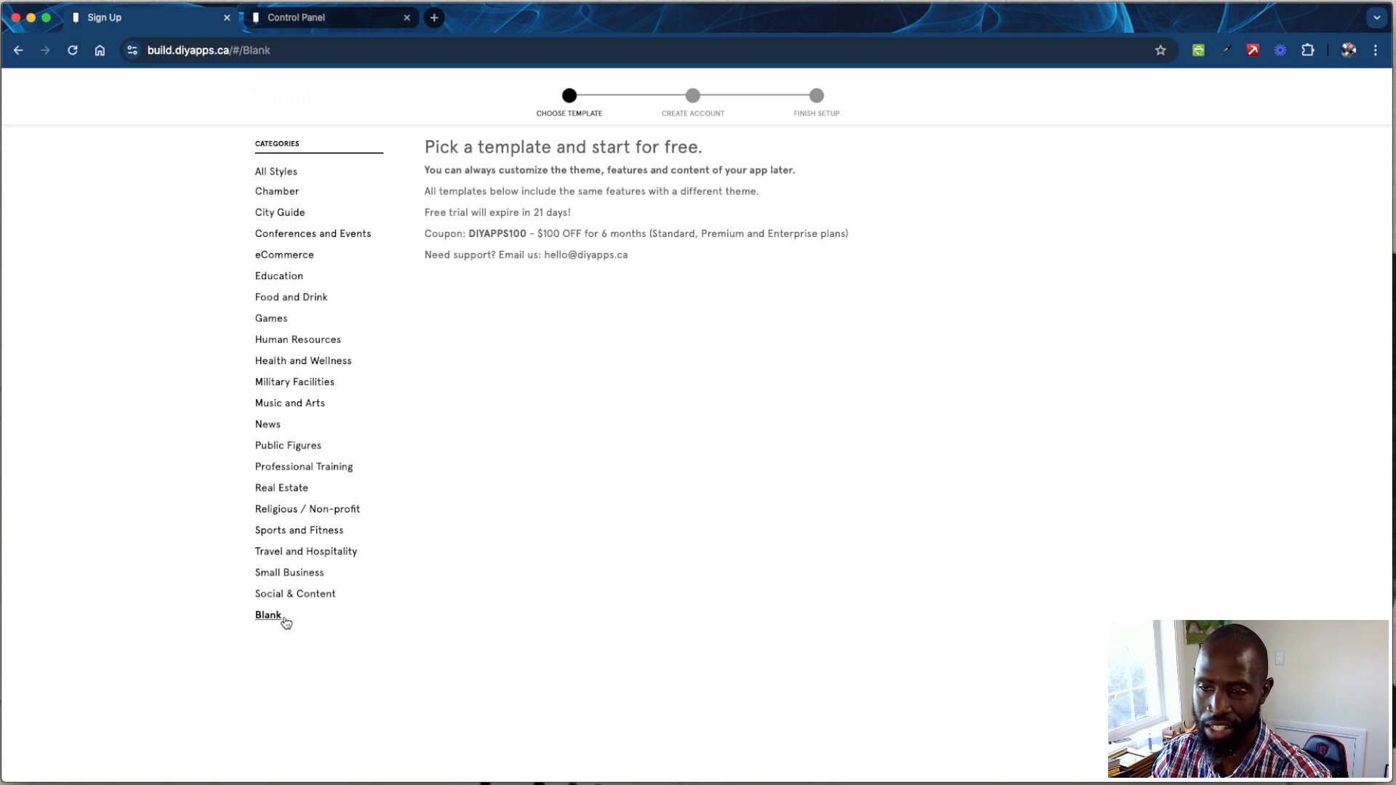
# - Return to the Music and Arts templates and start with the Music & Artists - Dark Theme template
pyautogui.click(298, 404)
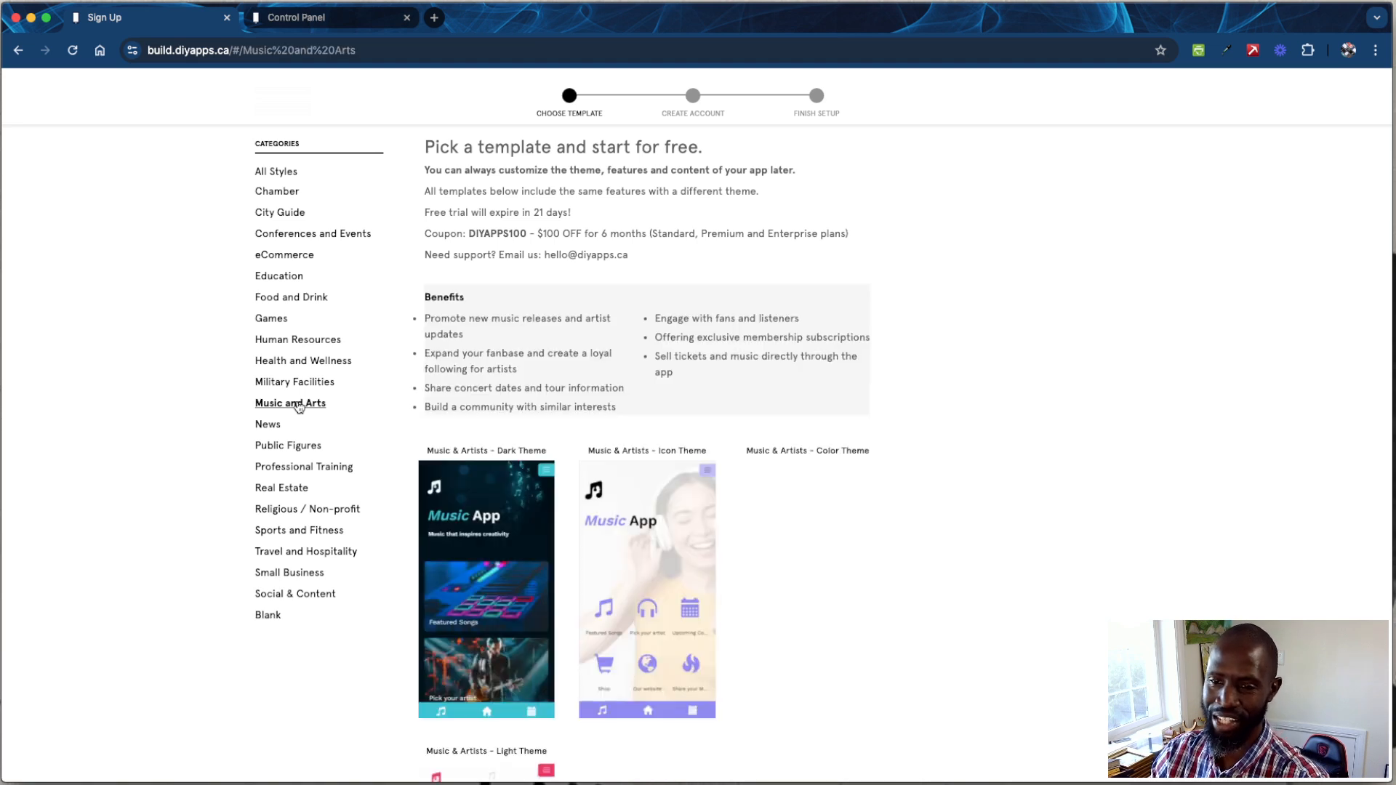
pyautogui.scroll(-2, 508, 529)
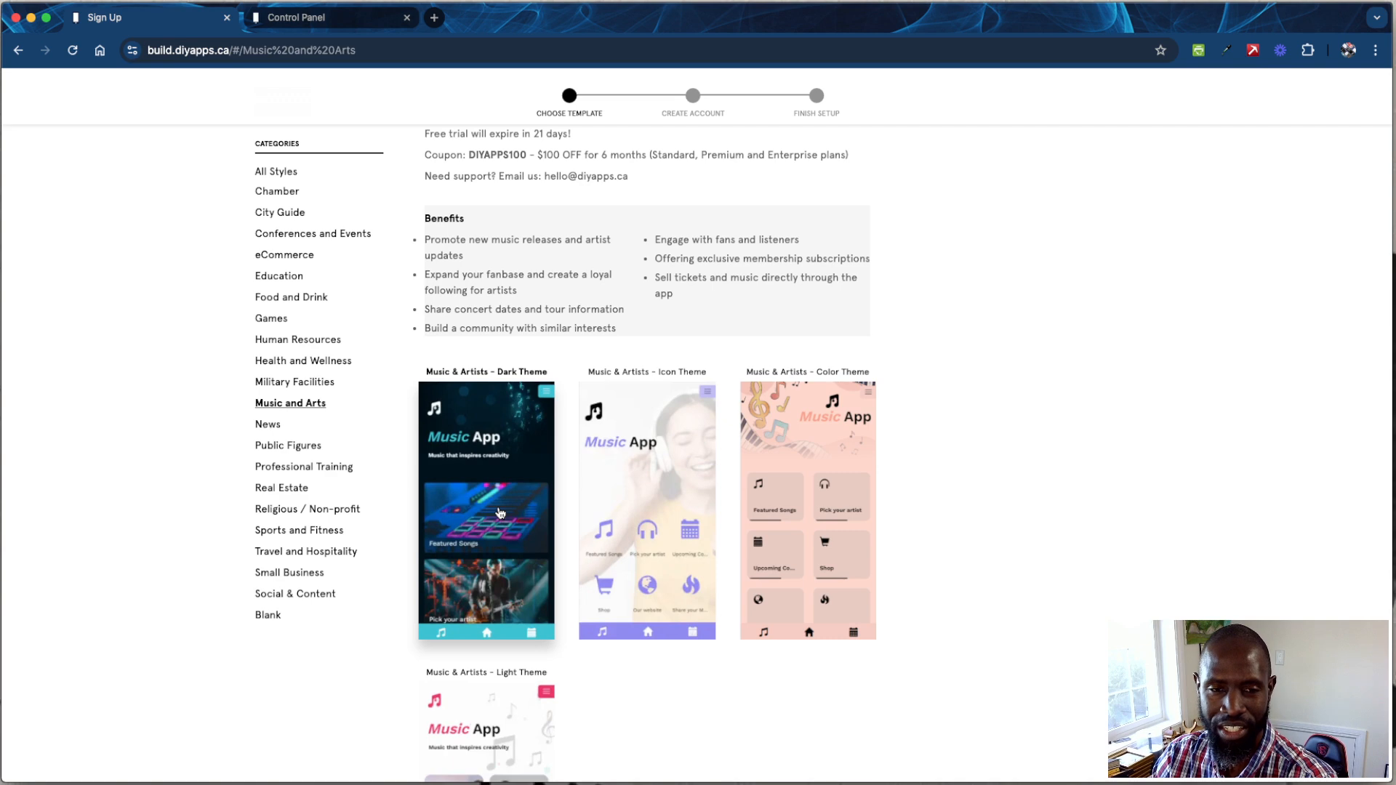
pyautogui.click(500, 513)
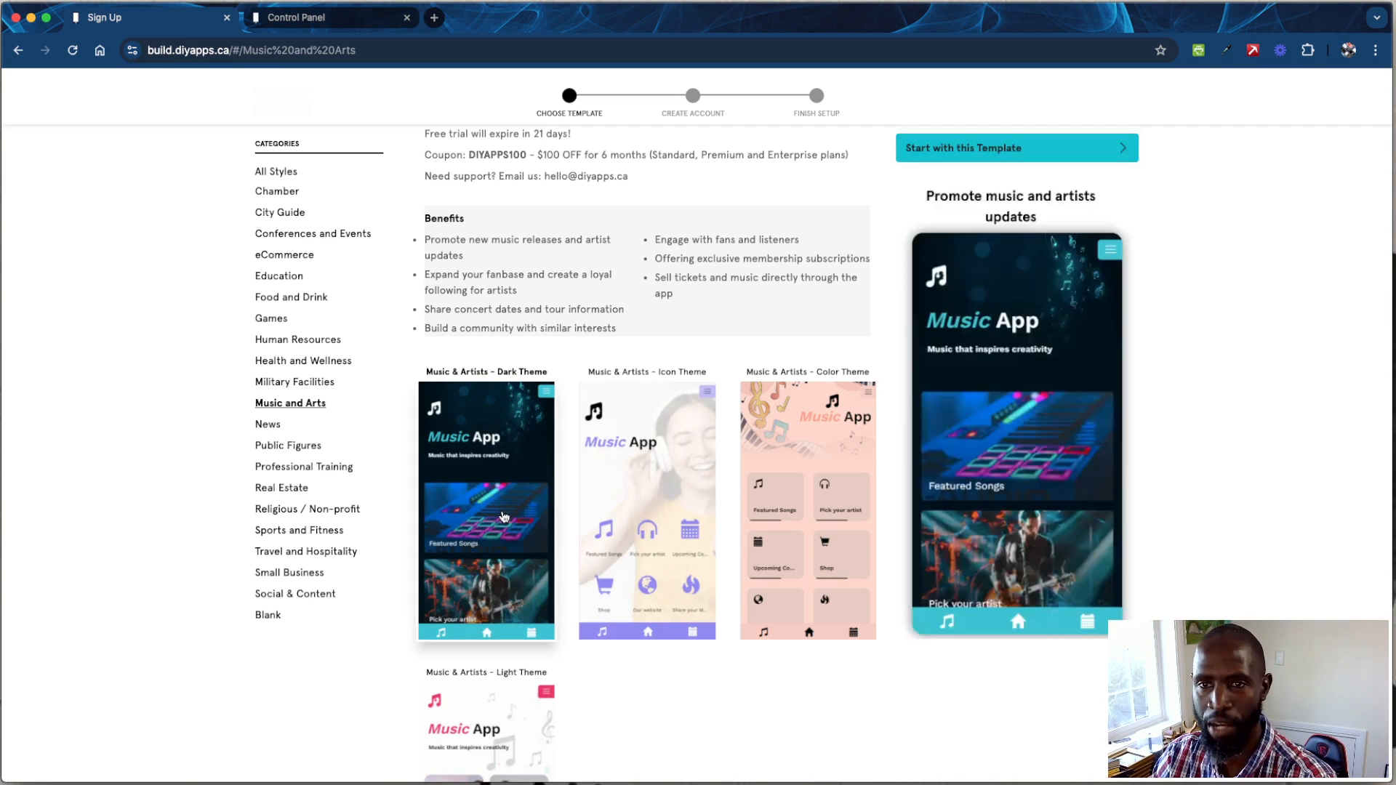
pyautogui.scroll(2, 574, 524)
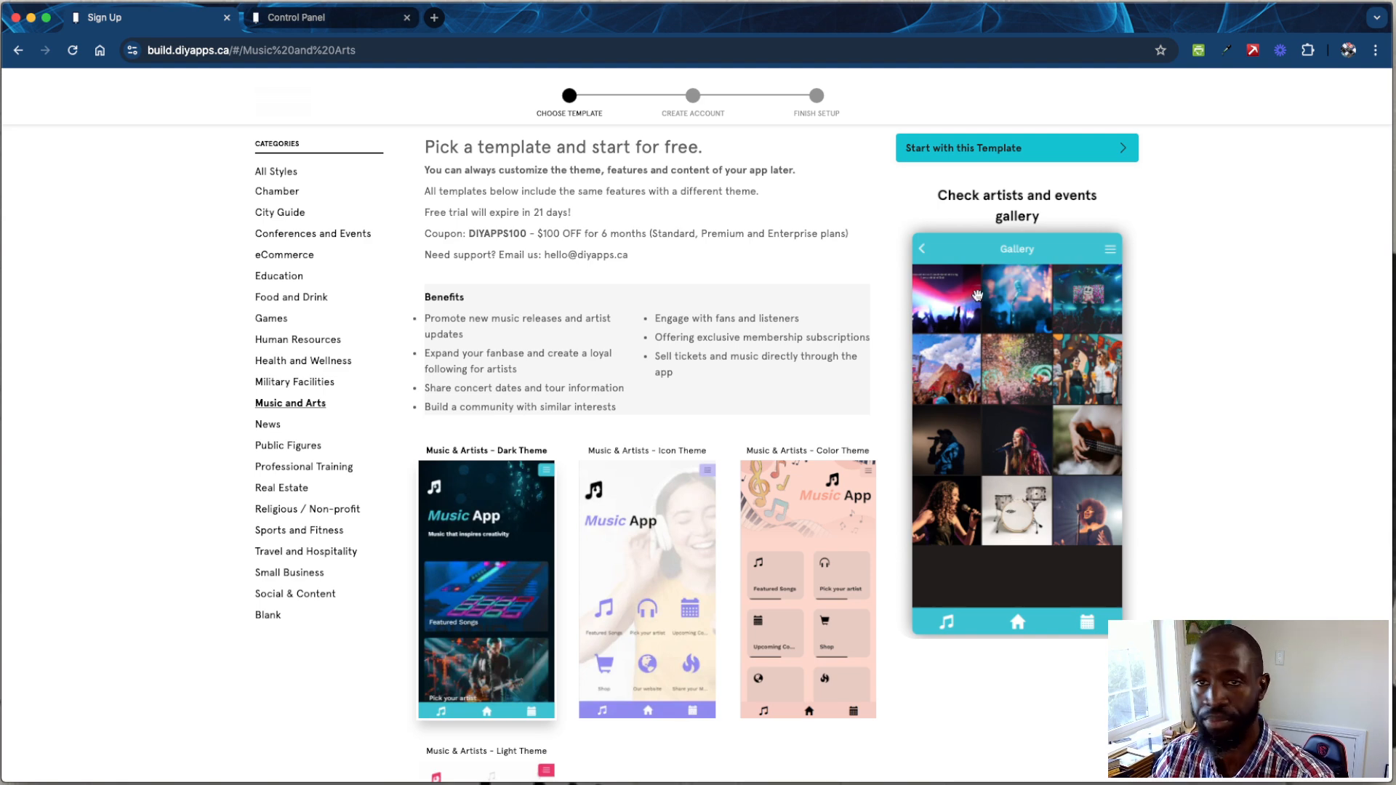
pyautogui.click(985, 148)
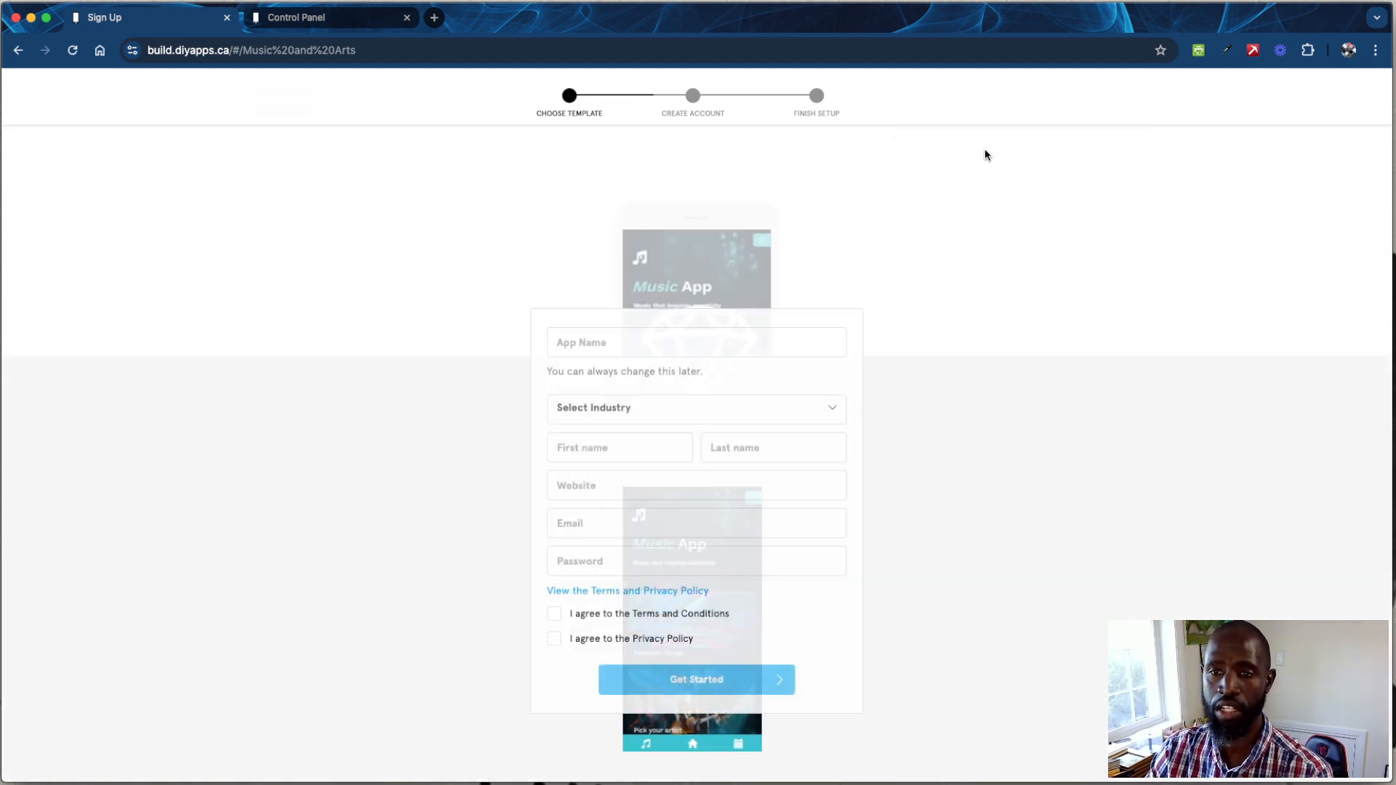
# - Go through the account form's app name, industry, first name, website, email and password fields without filling them in
pyautogui.click(713, 341)
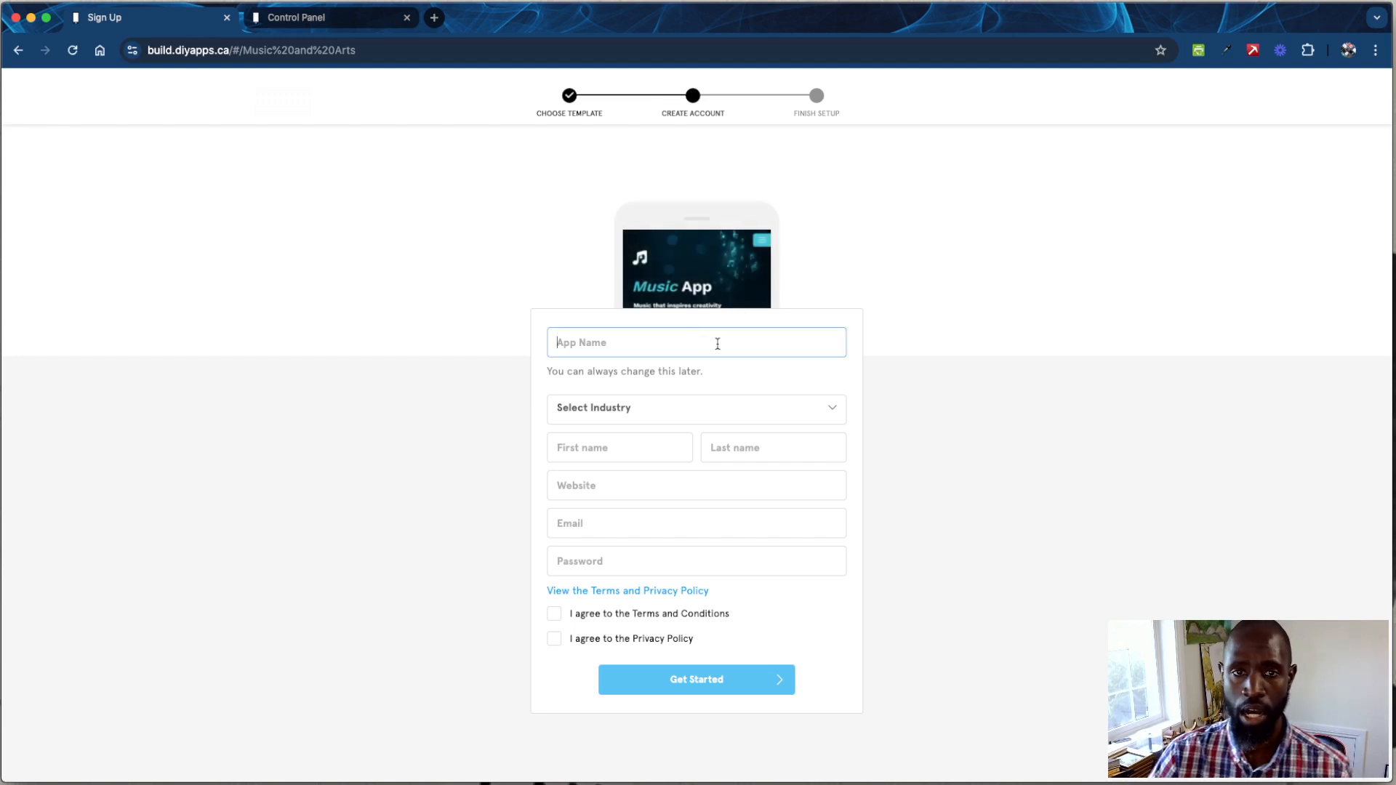
pyautogui.click(629, 425)
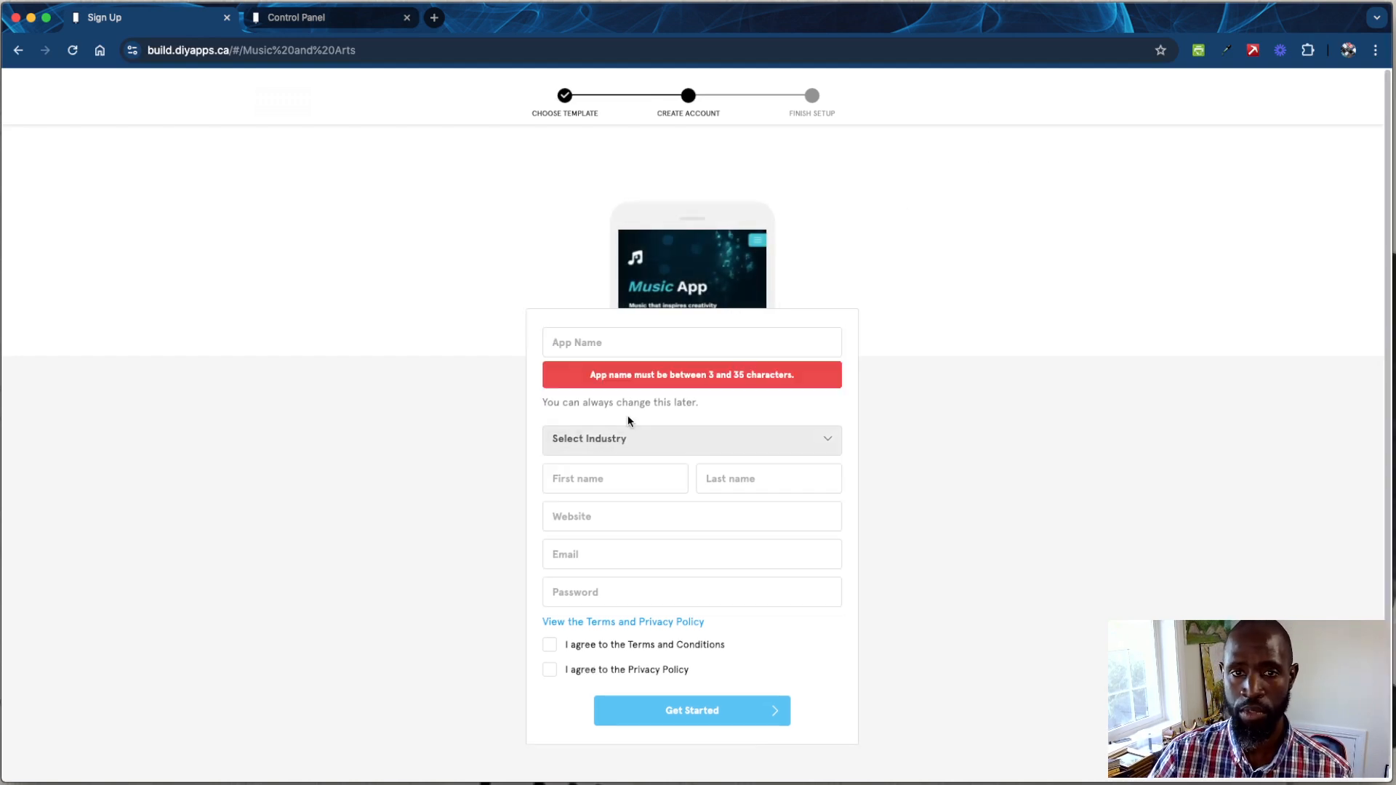
pyautogui.click(608, 492)
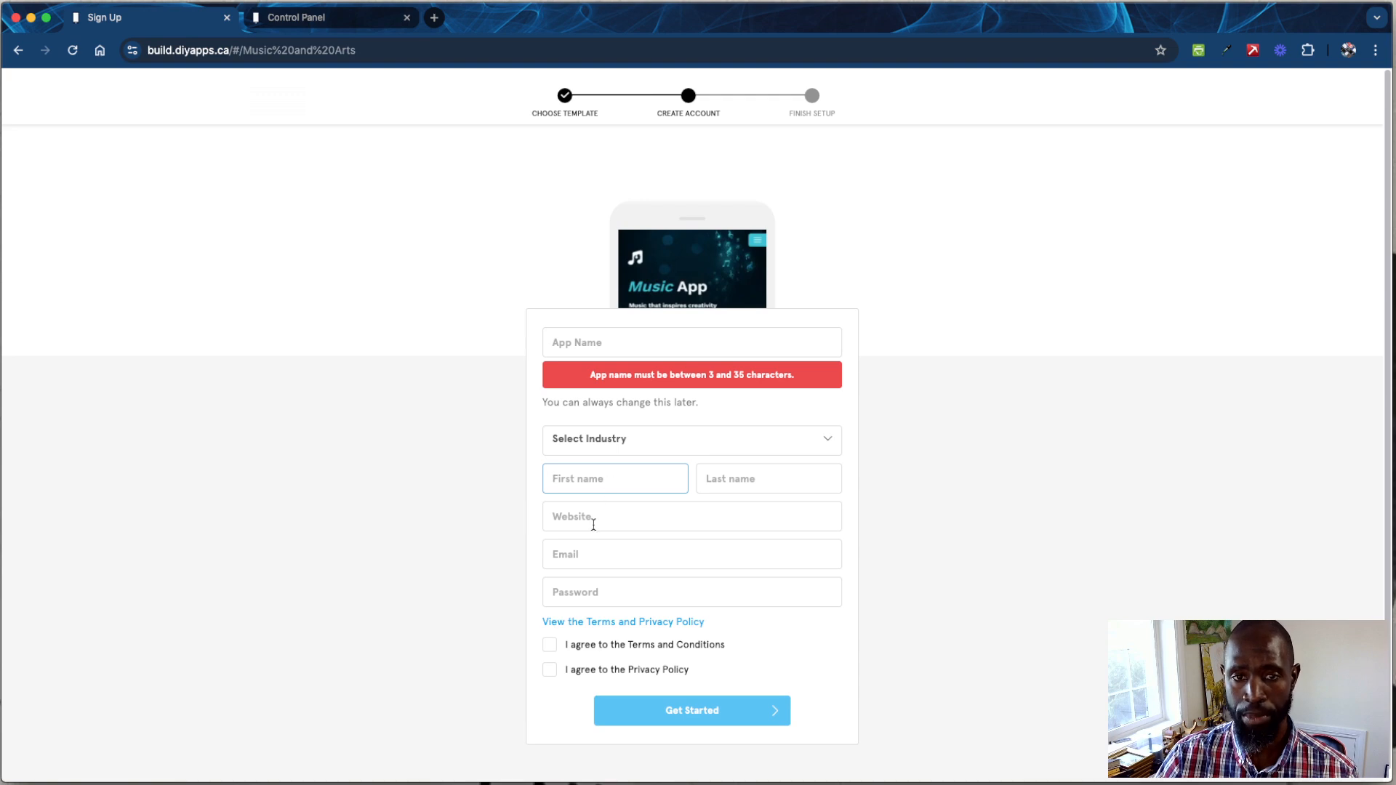
pyautogui.click(594, 521)
pyautogui.click(591, 555)
pyautogui.click(594, 583)
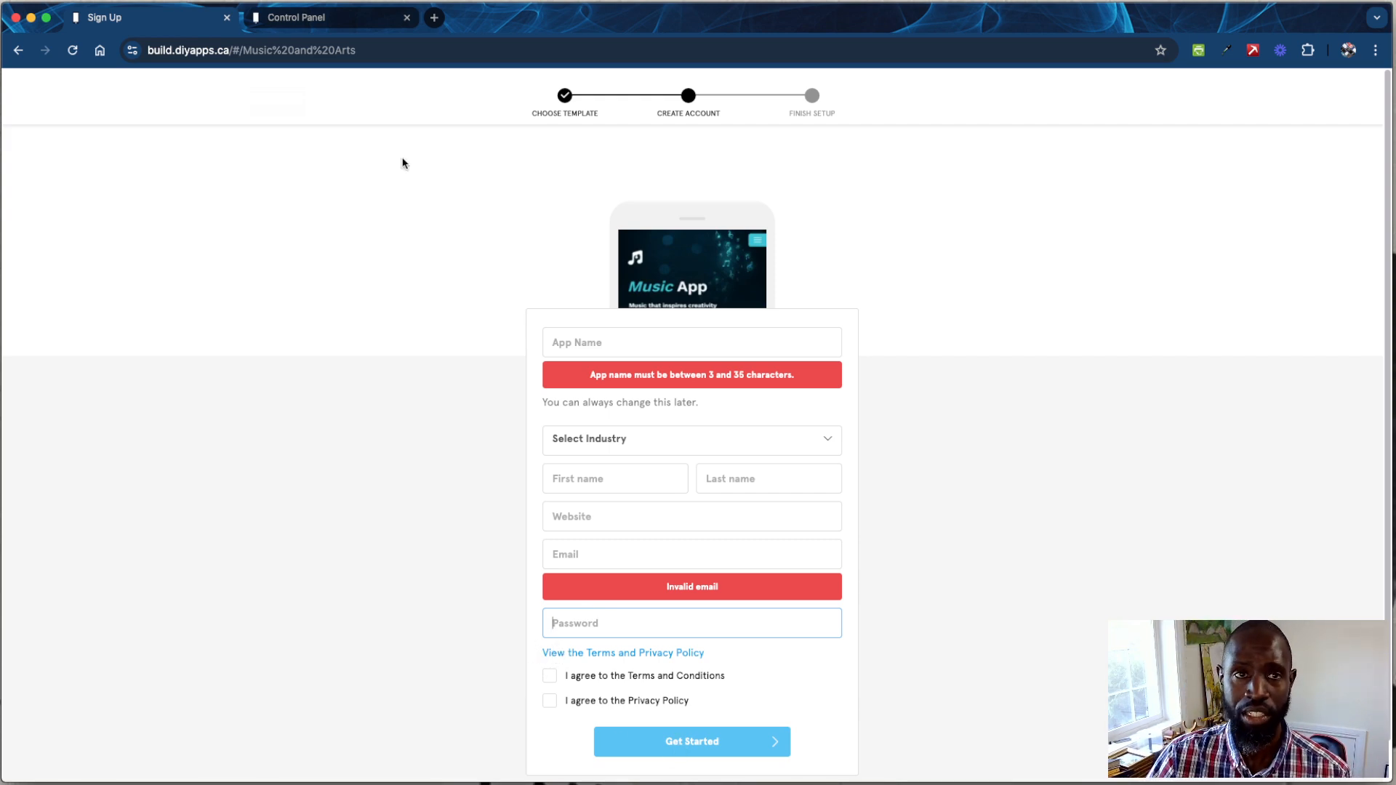
# - Switch to the app's Control Panel, open the Knowledge Base from it and look over the help article collections
pyautogui.click(318, 21)
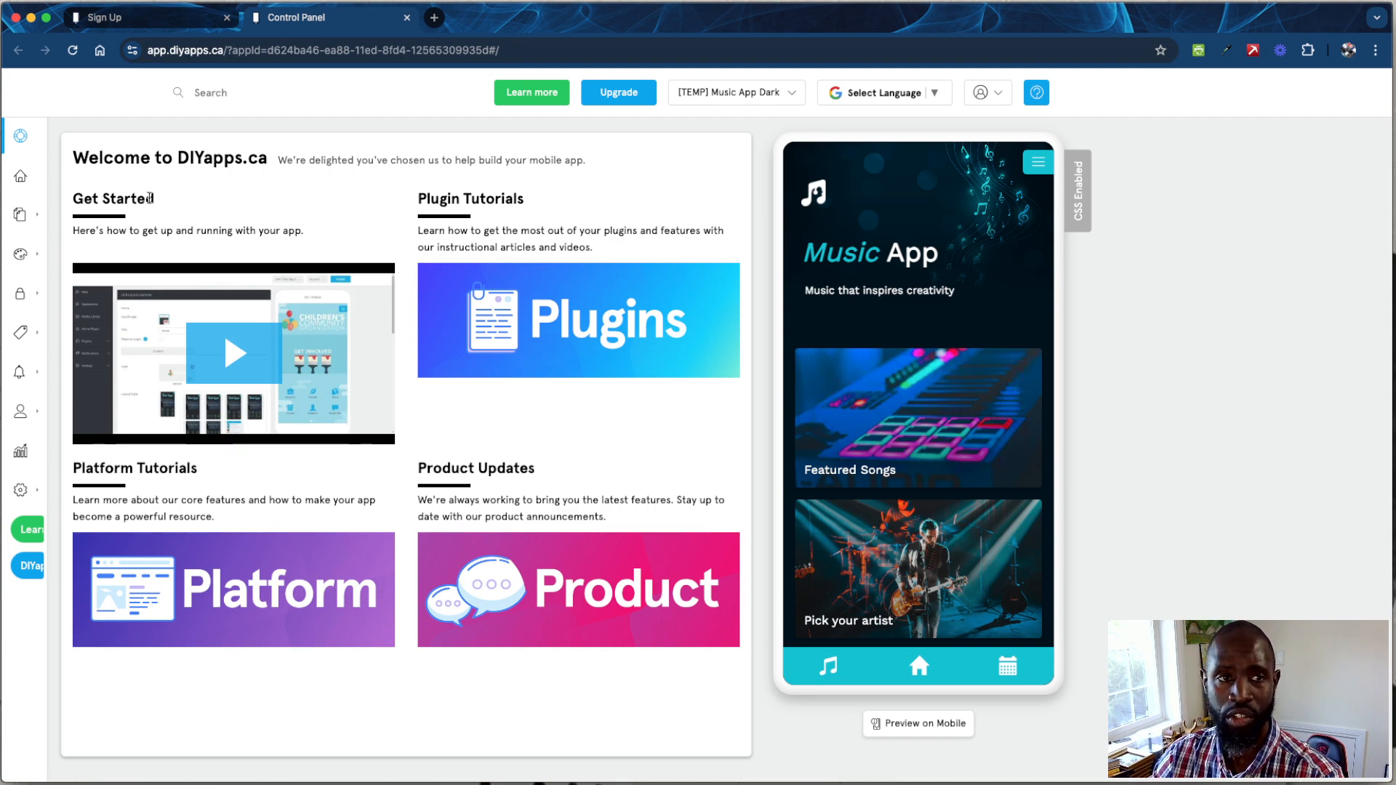
pyautogui.moveTo(27, 149)
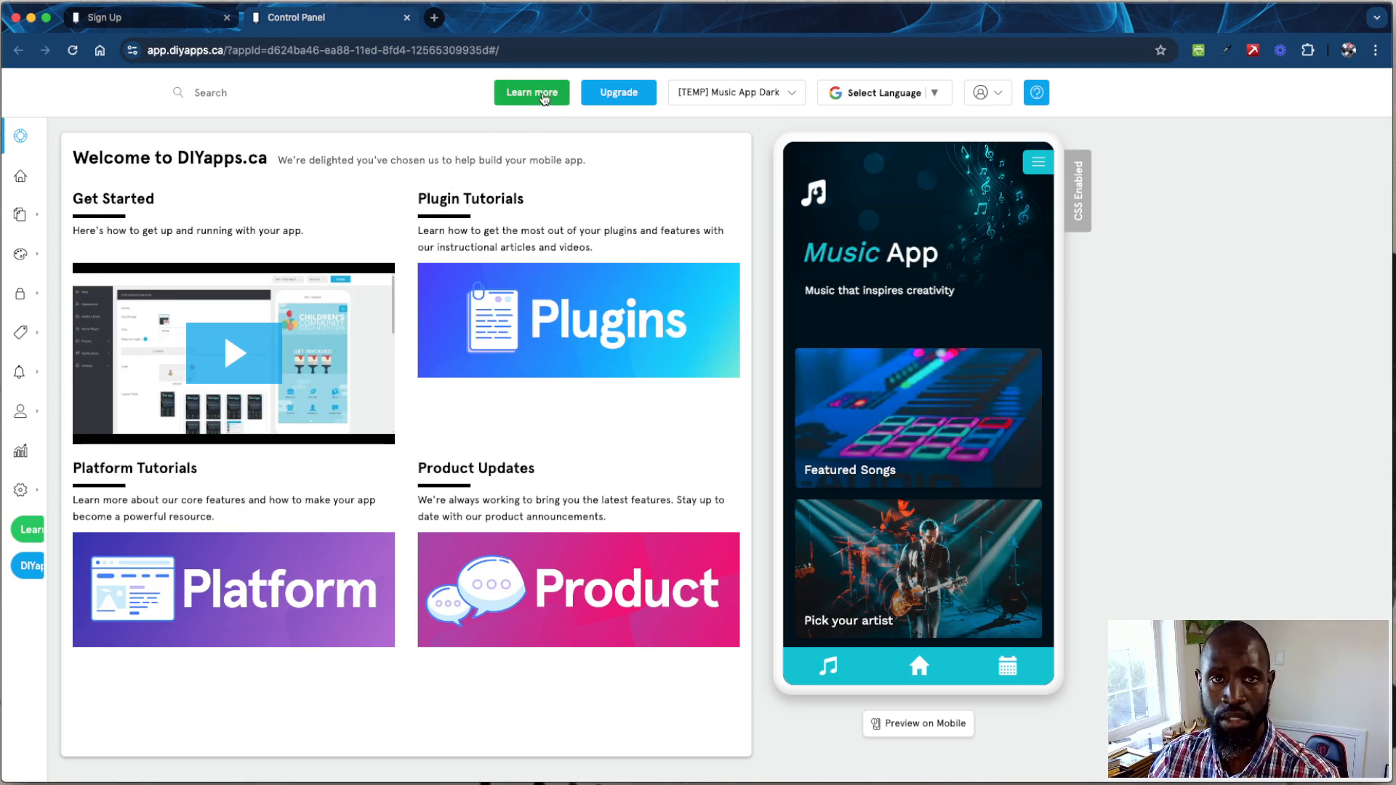
pyautogui.click(544, 97)
pyautogui.click(341, 29)
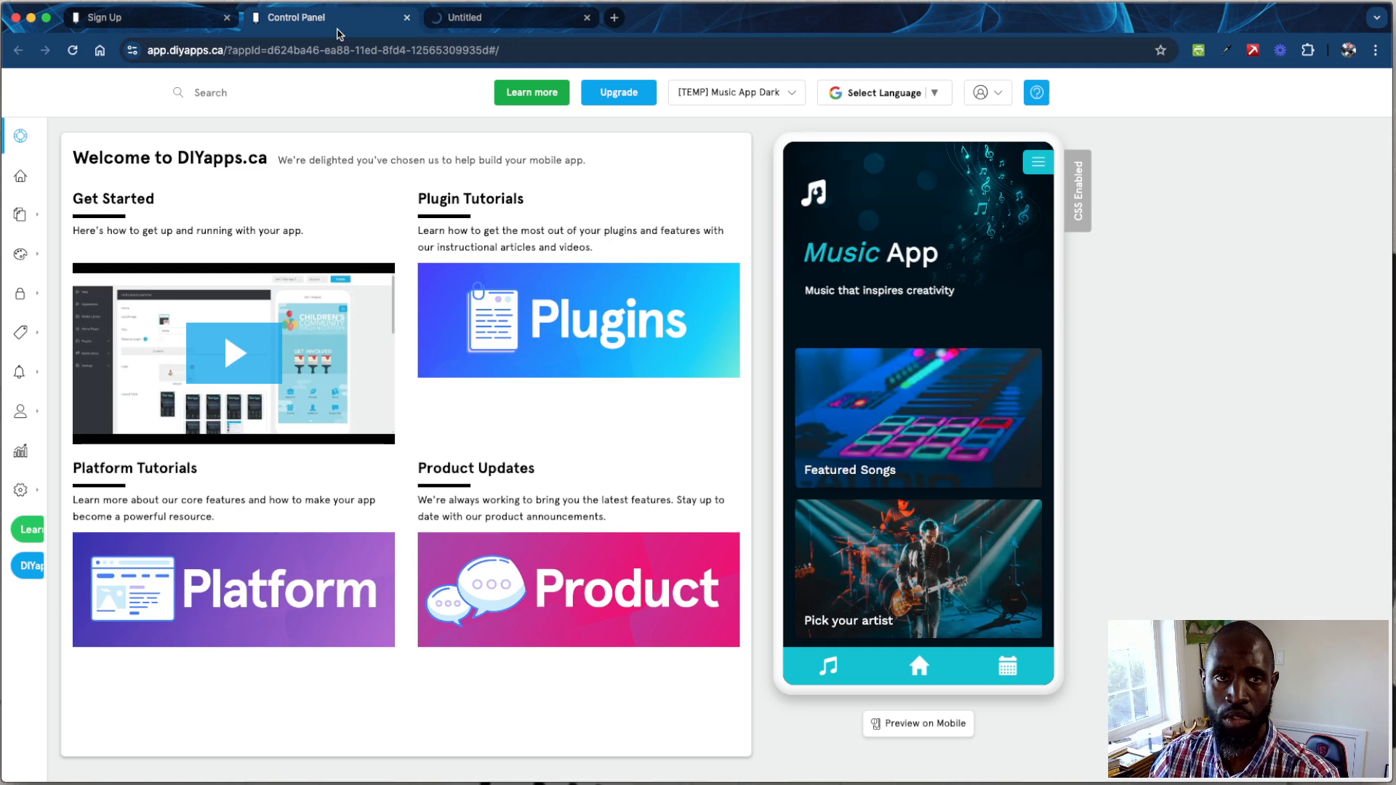
pyautogui.moveTo(64, 518)
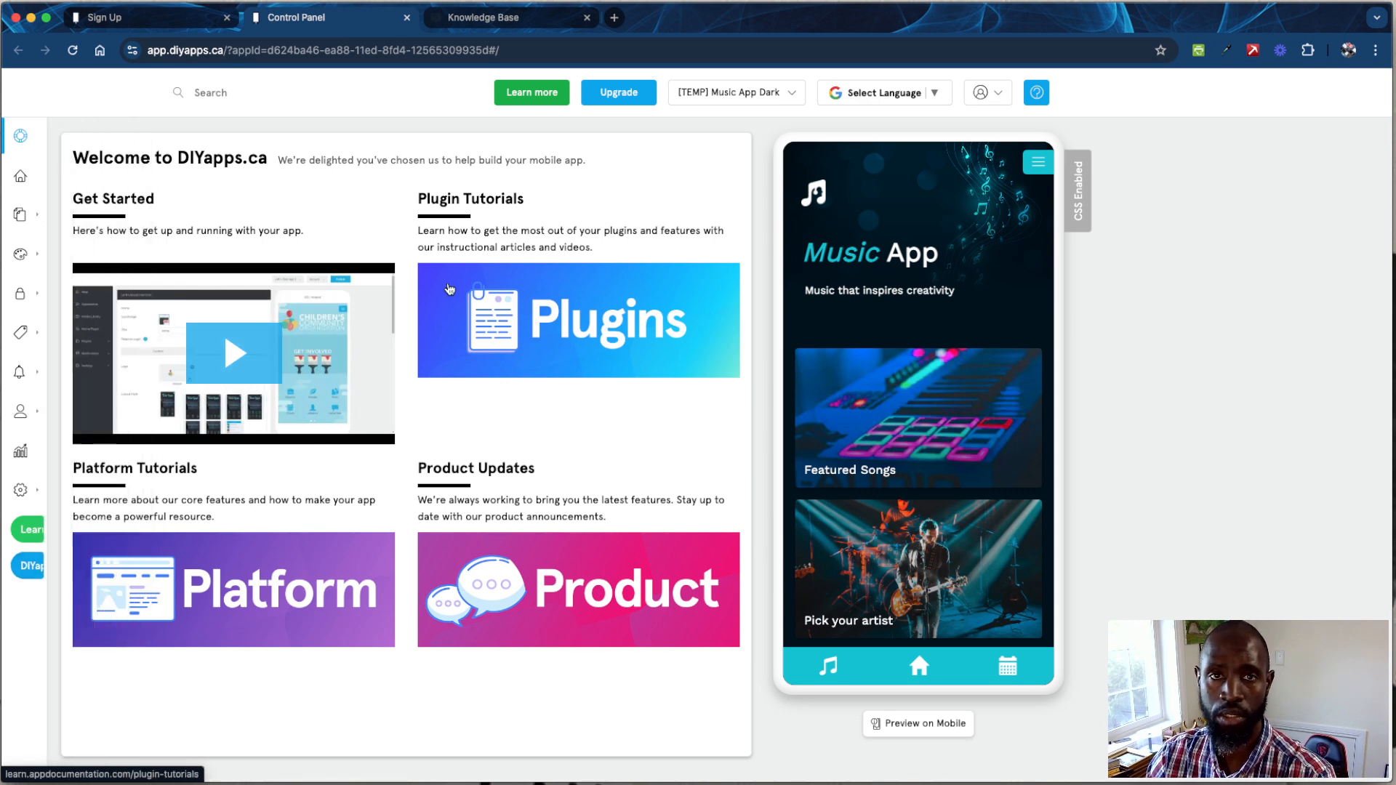
pyautogui.click(480, 21)
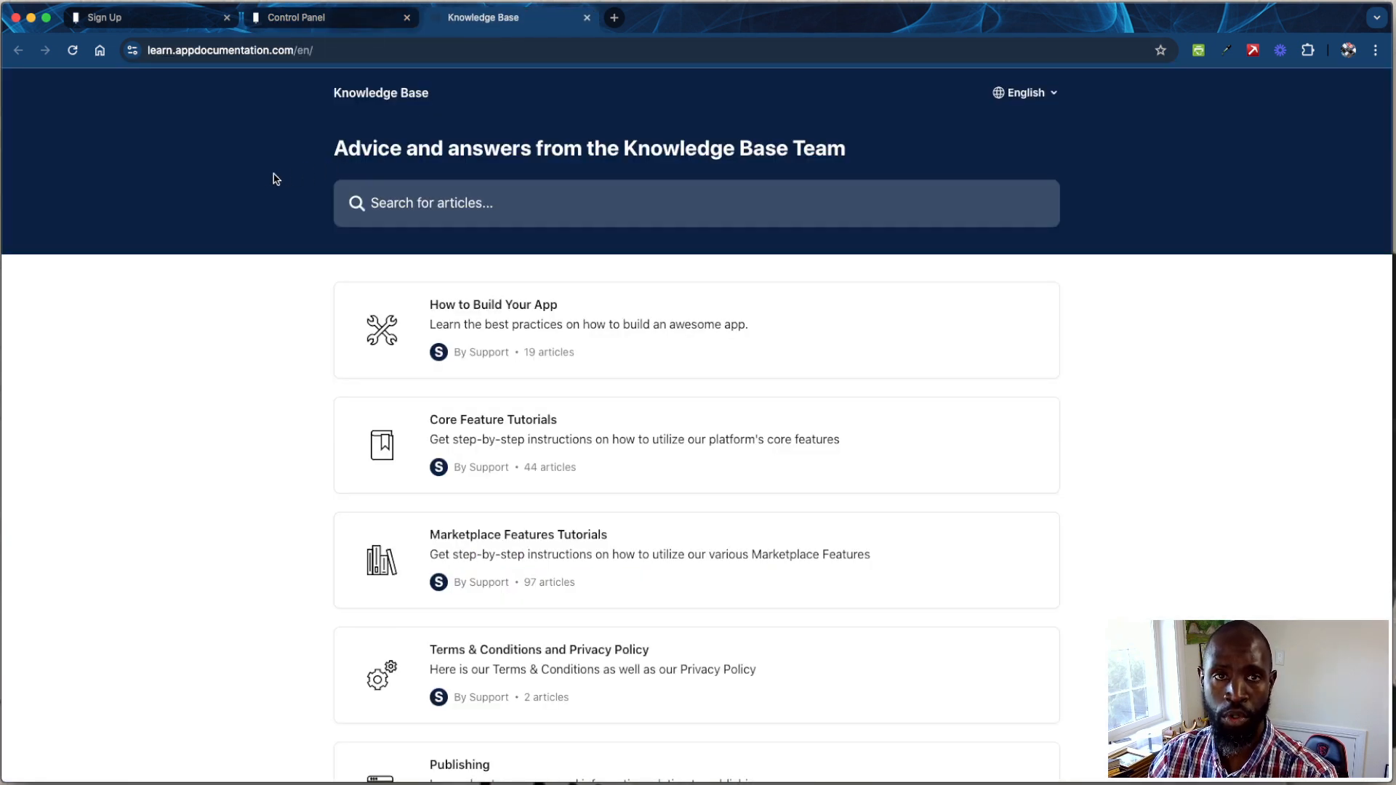
pyautogui.scroll(1, 268, 180)
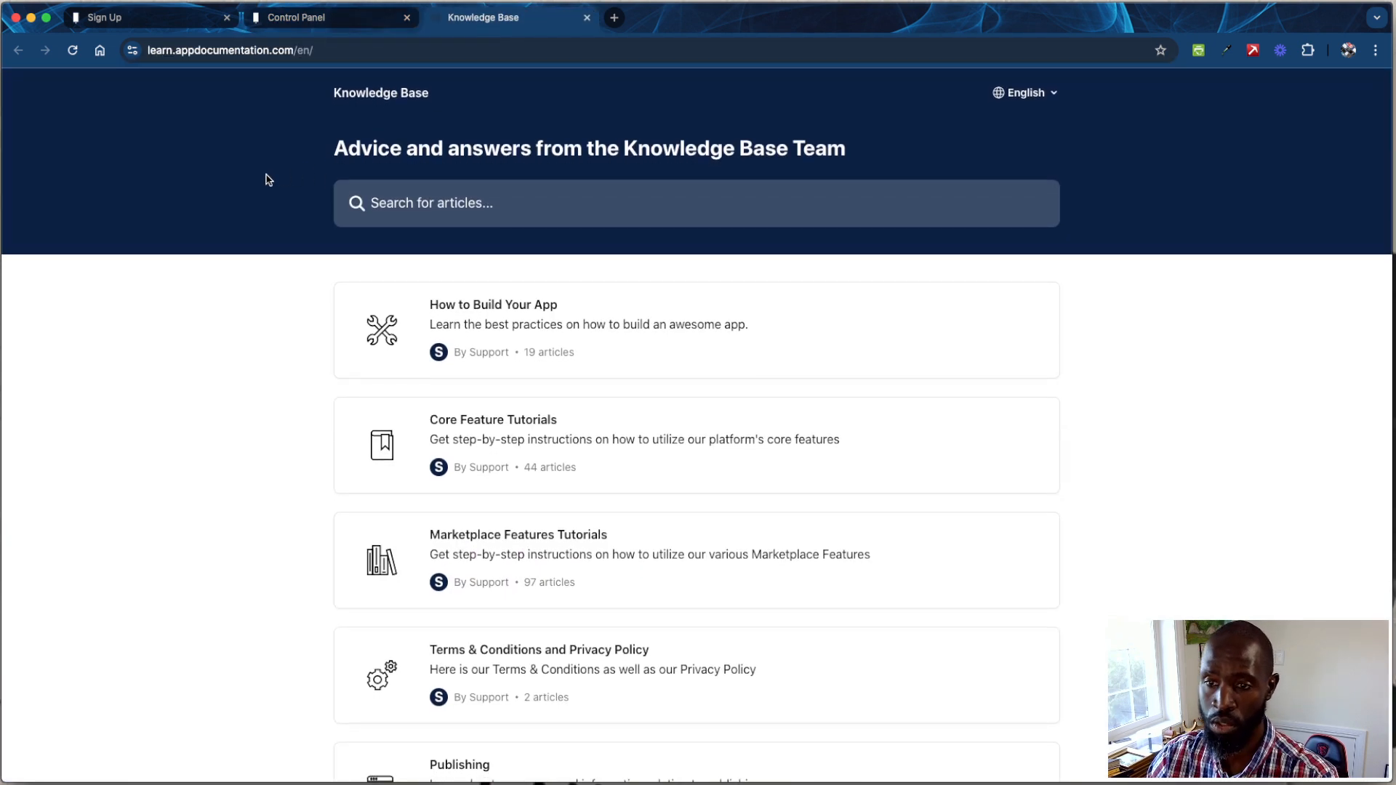
pyautogui.scroll(-5, 265, 244)
pyautogui.scroll(5, 265, 244)
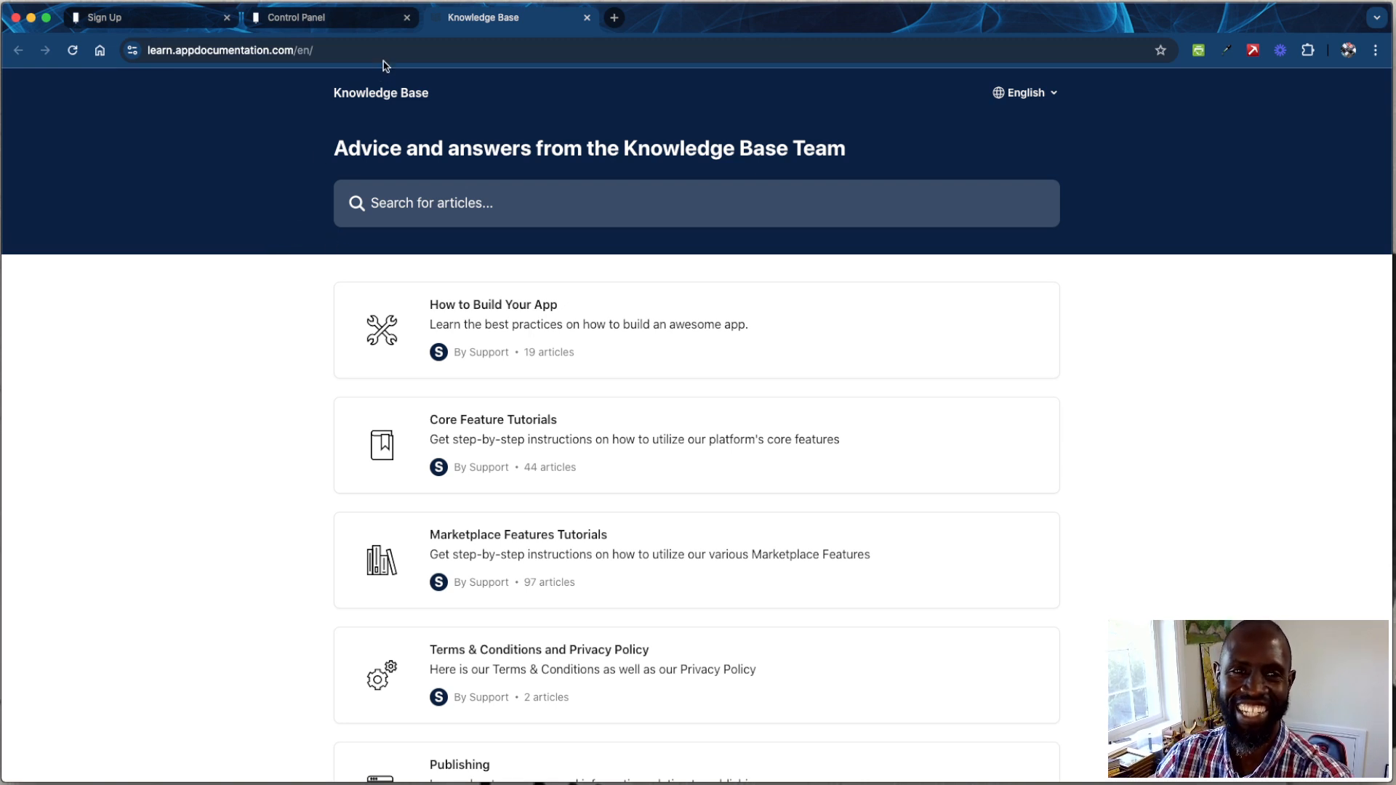
# - Back in the Control Panel, examine the QR code and text-to-phone options for previewing the app on mobile, and close the preview dialog
pyautogui.click(352, 22)
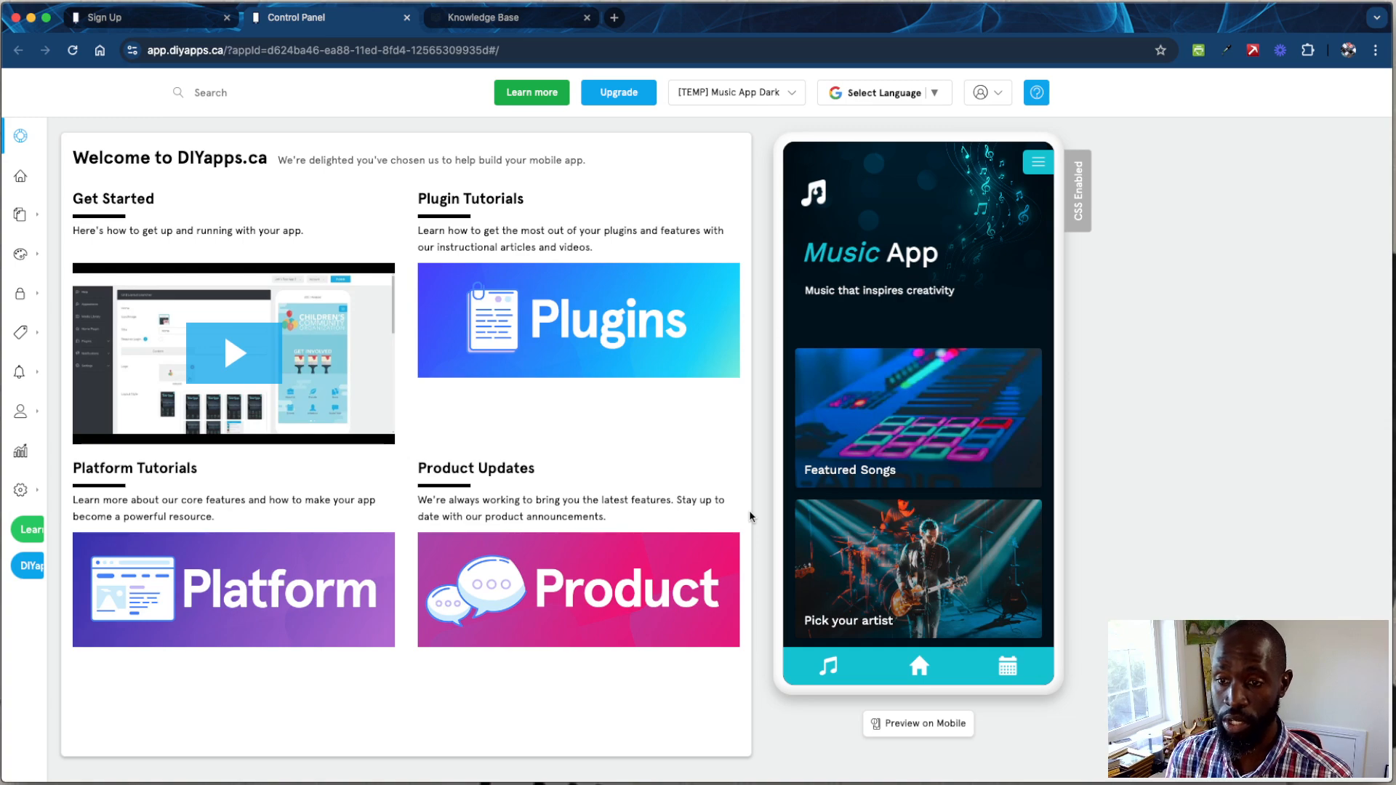
pyautogui.click(920, 724)
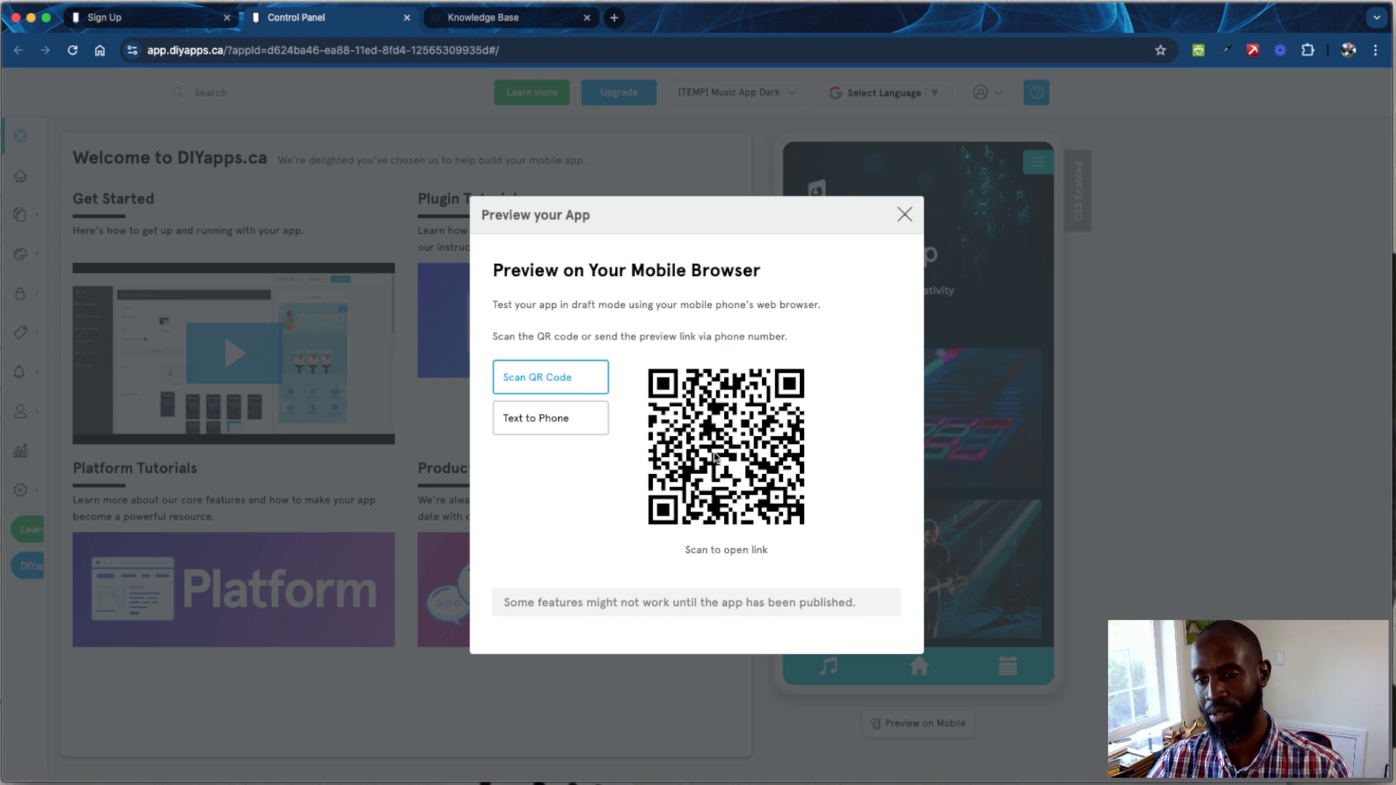
pyautogui.click(582, 431)
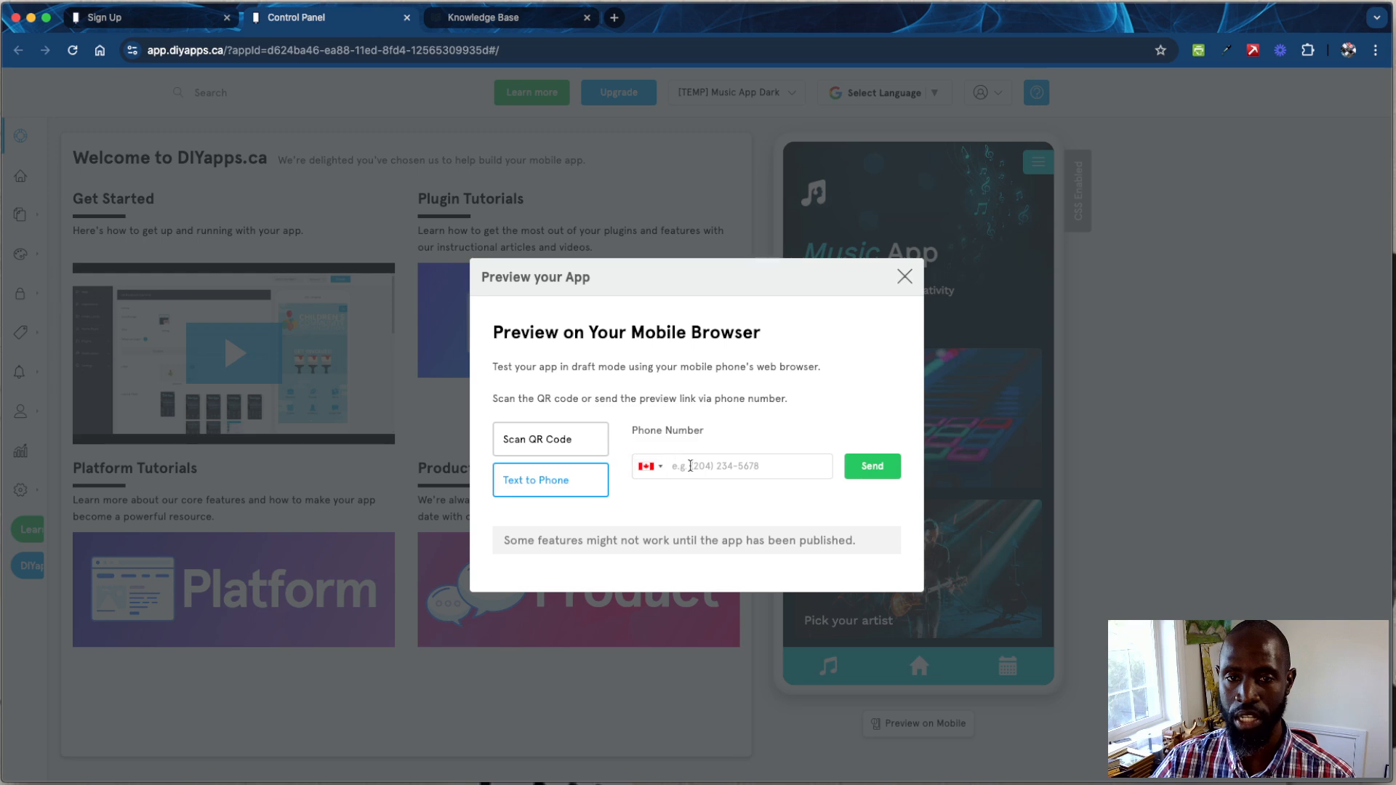
pyautogui.click(691, 466)
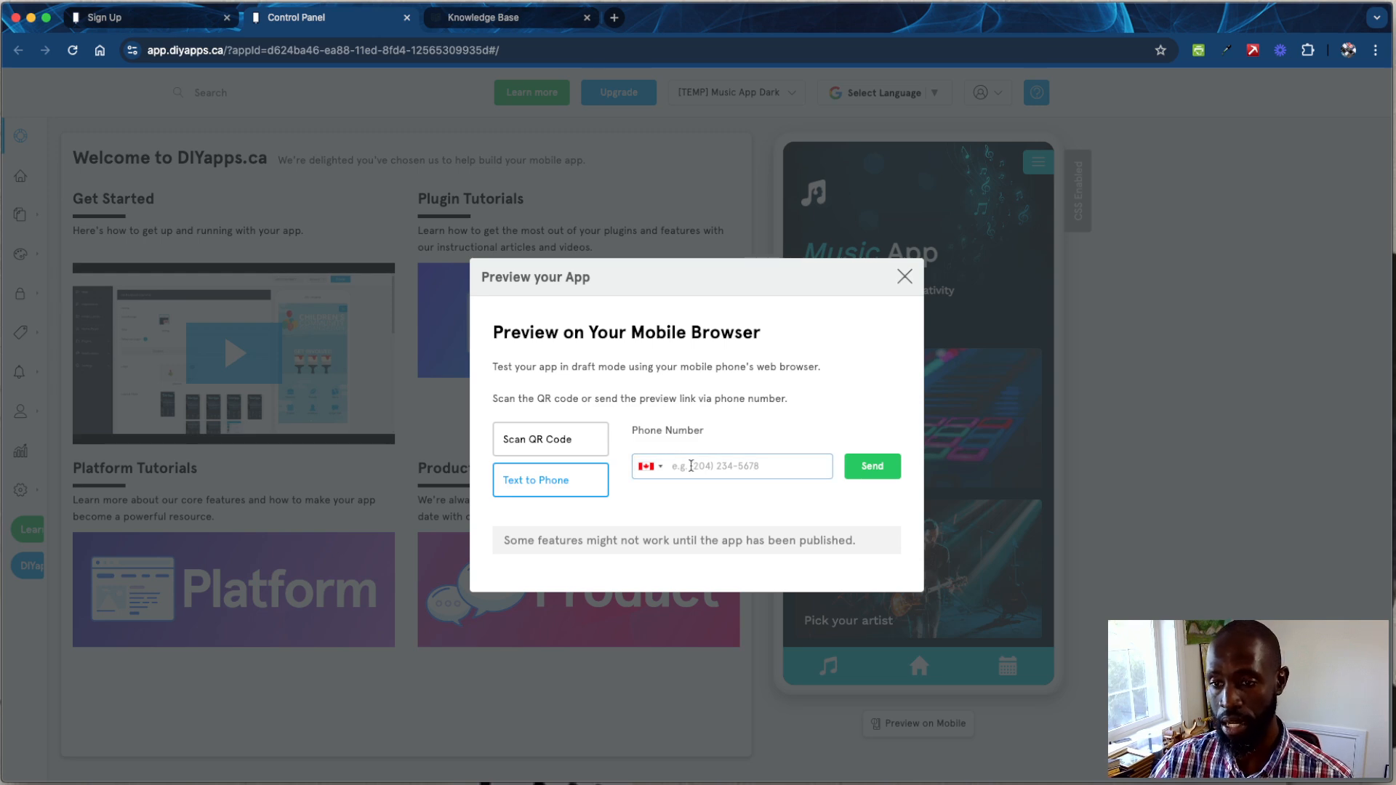
pyautogui.click(571, 449)
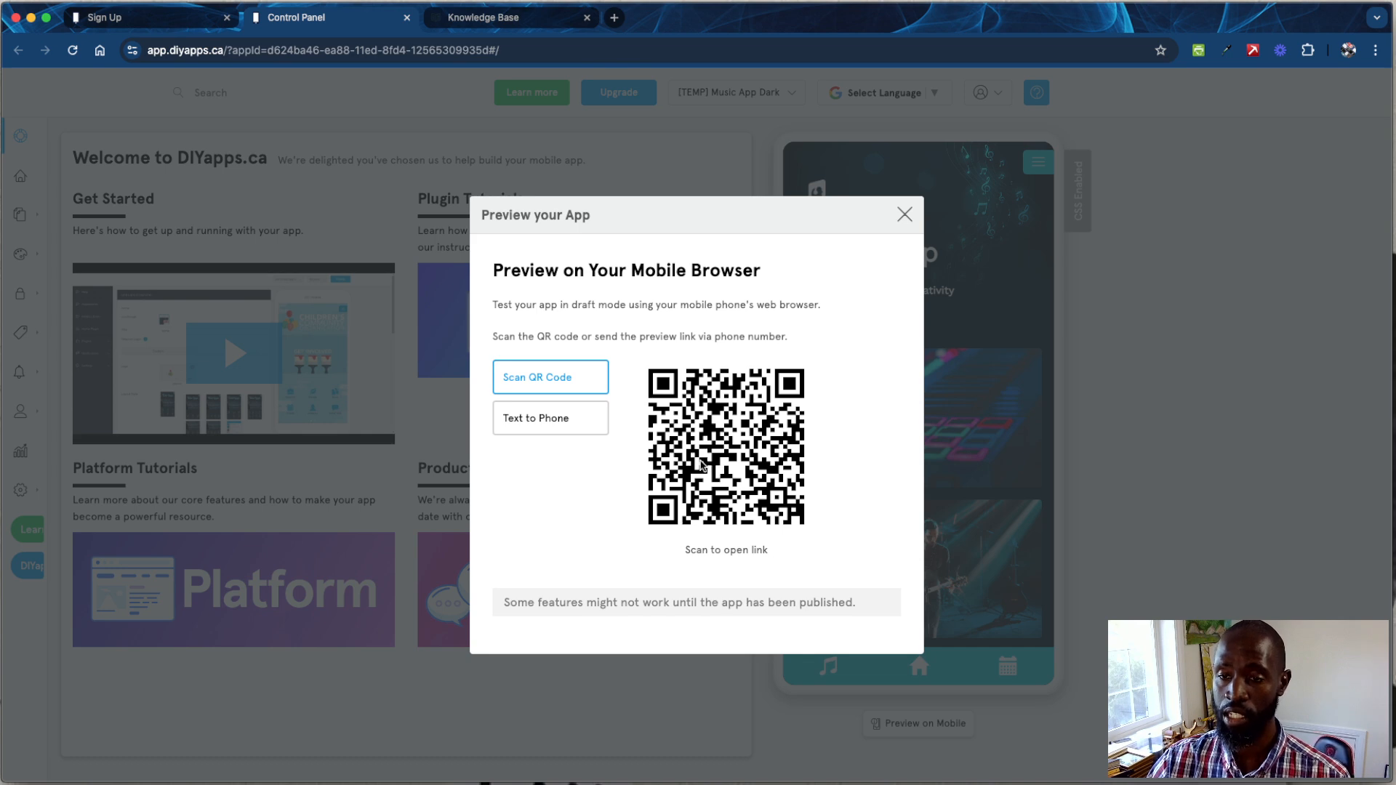
pyautogui.click(578, 432)
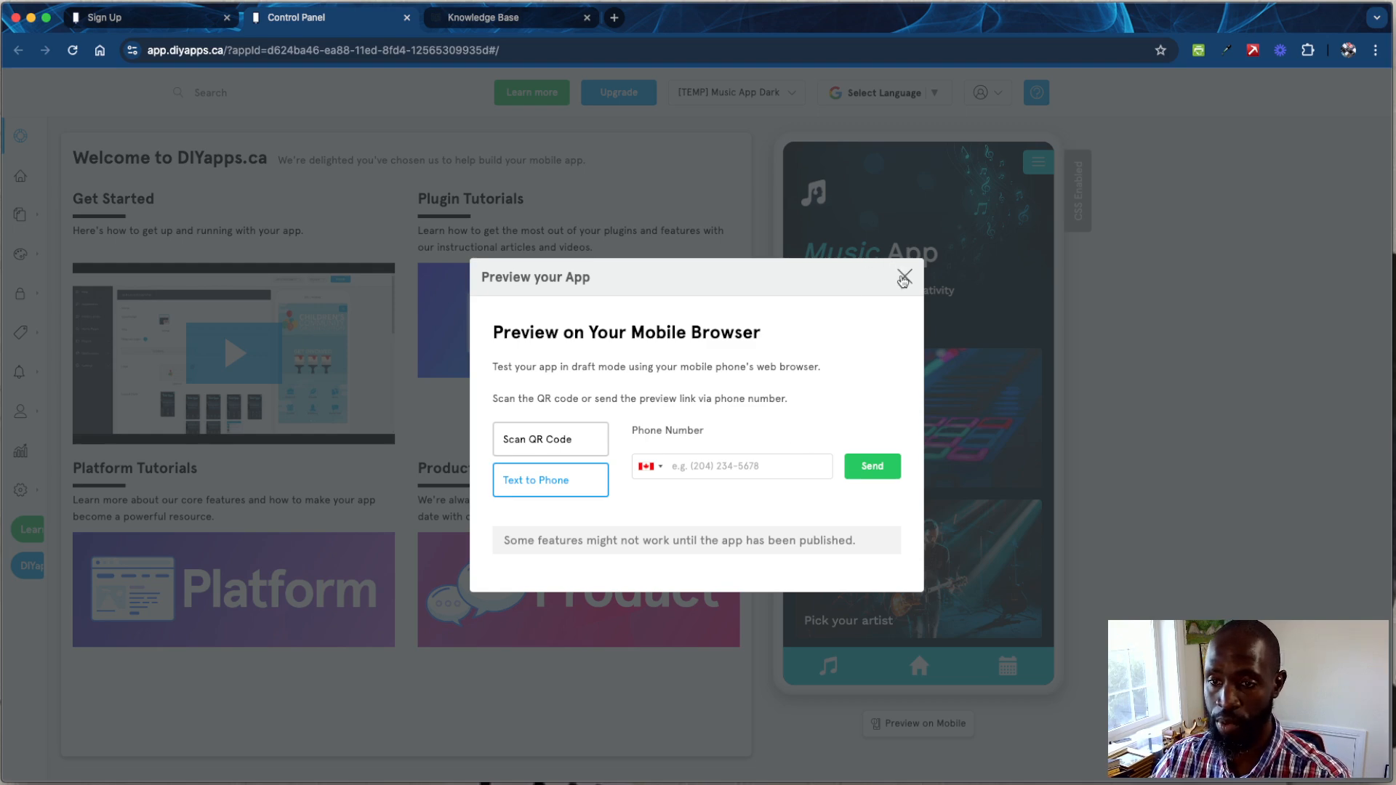
pyautogui.click(903, 279)
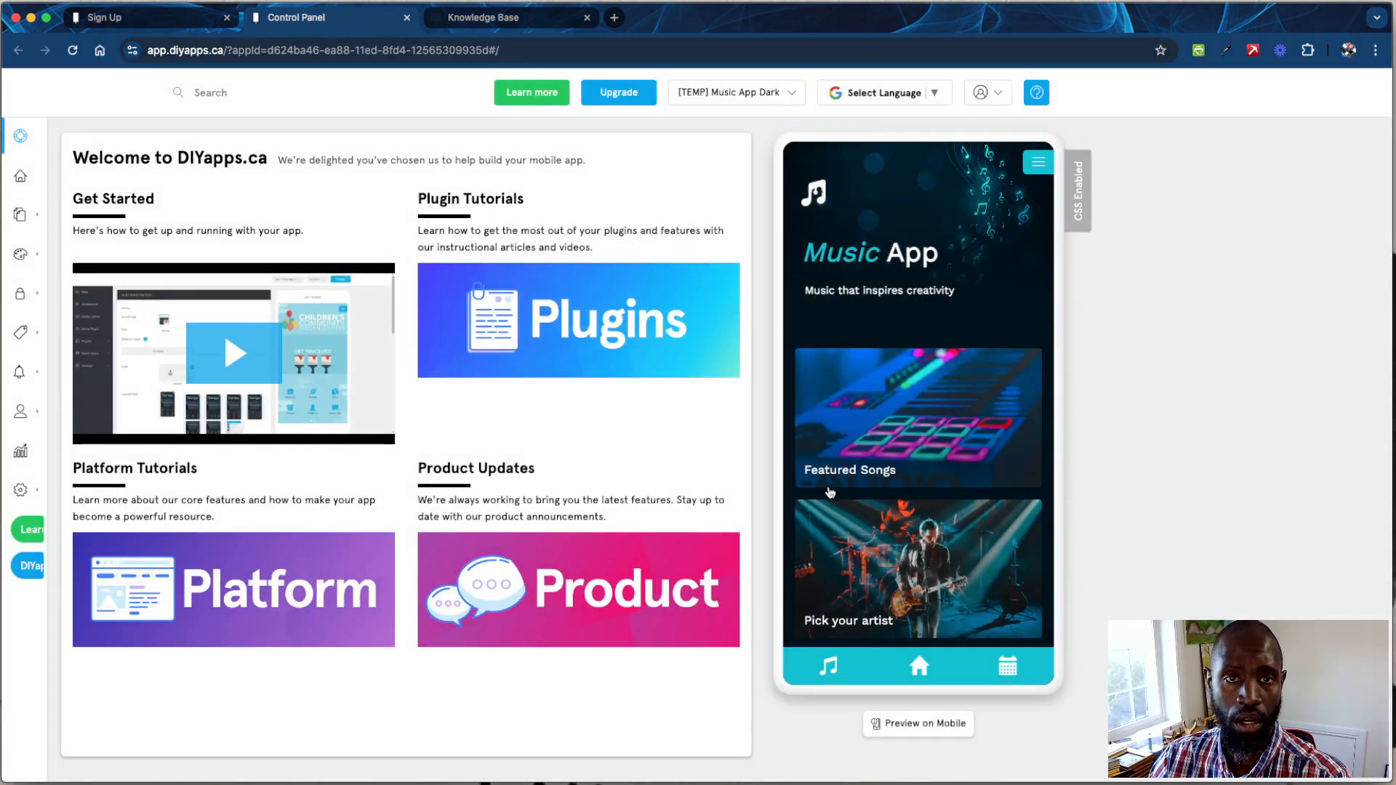
# - Check the available Control Panel languages without choosing one, and open the app's Home Screen editor
pyautogui.click(907, 101)
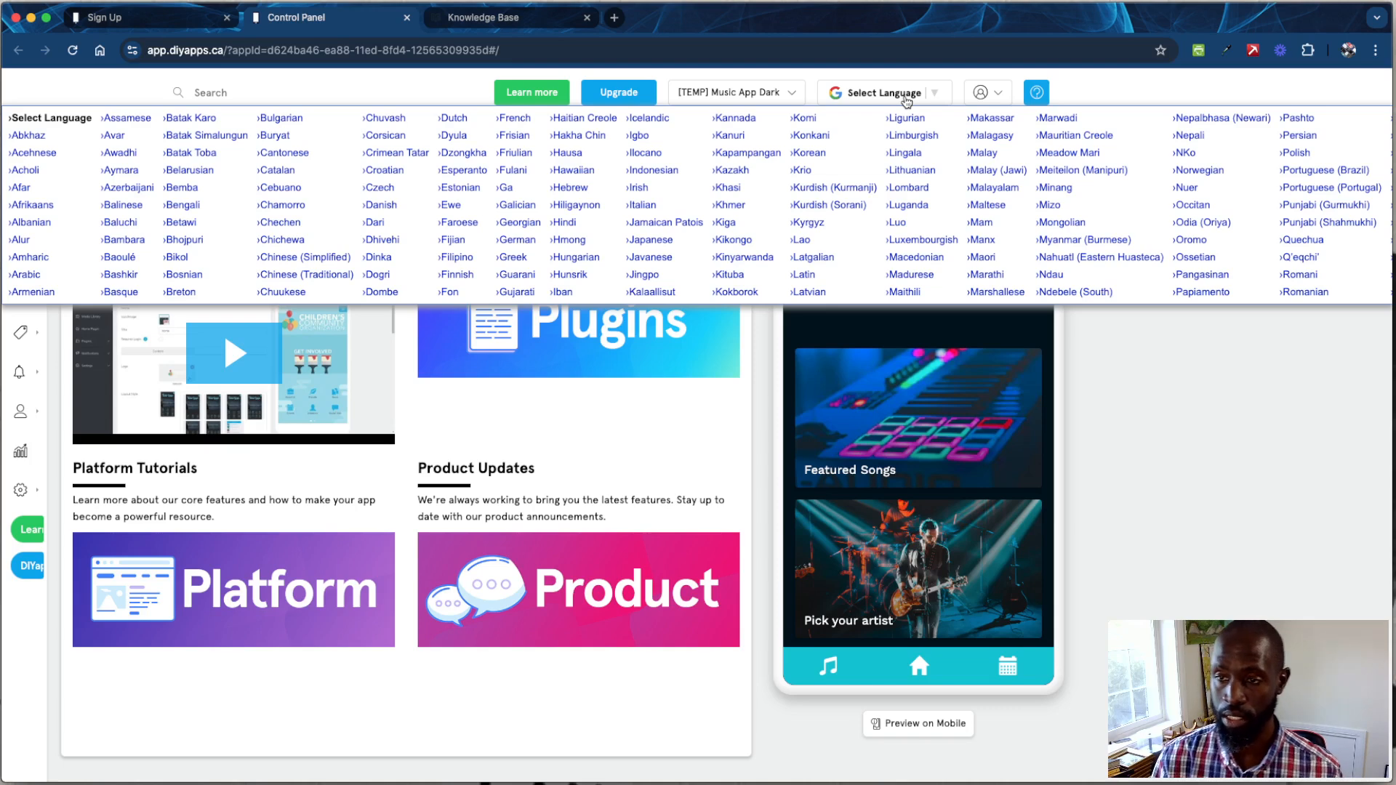
pyautogui.click(1095, 324)
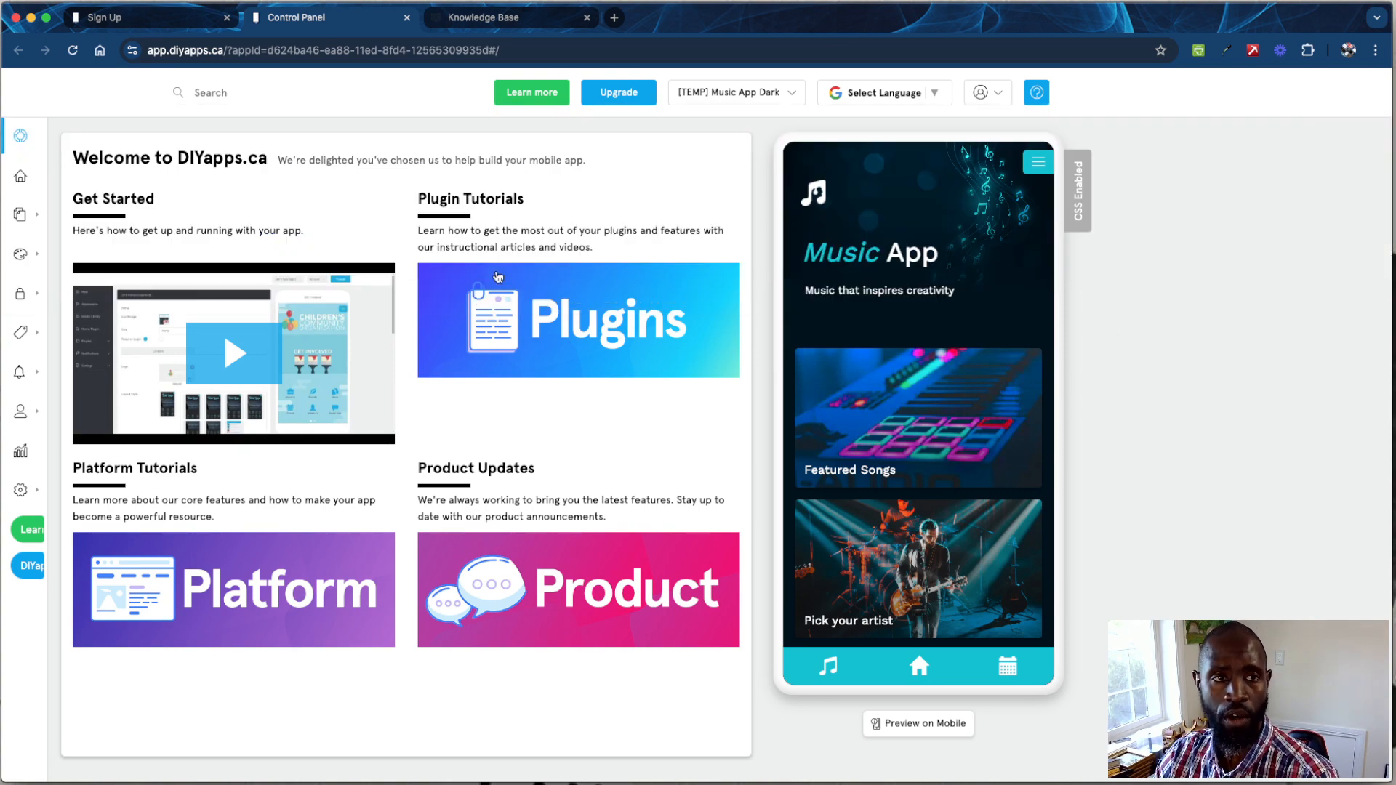
pyautogui.moveTo(37, 137)
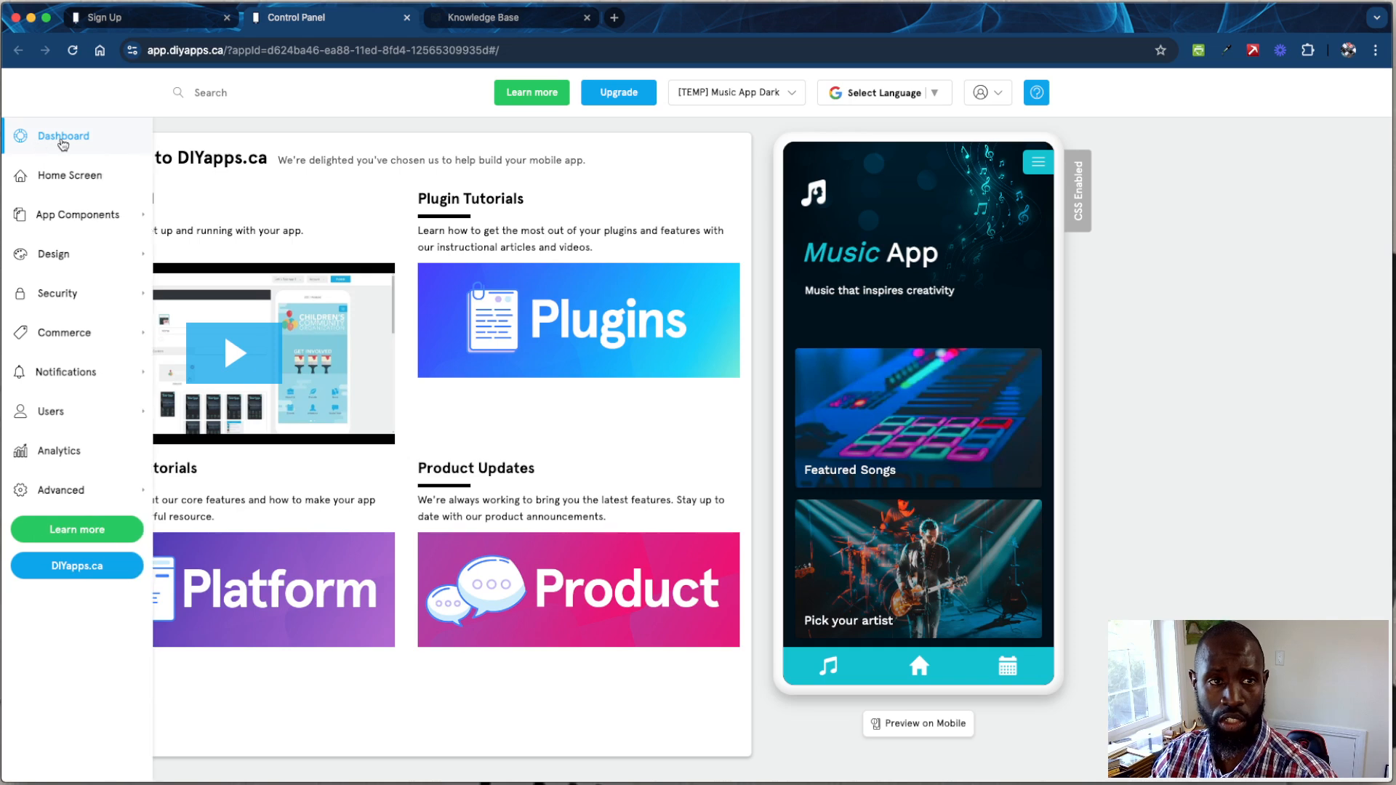
pyautogui.click(64, 177)
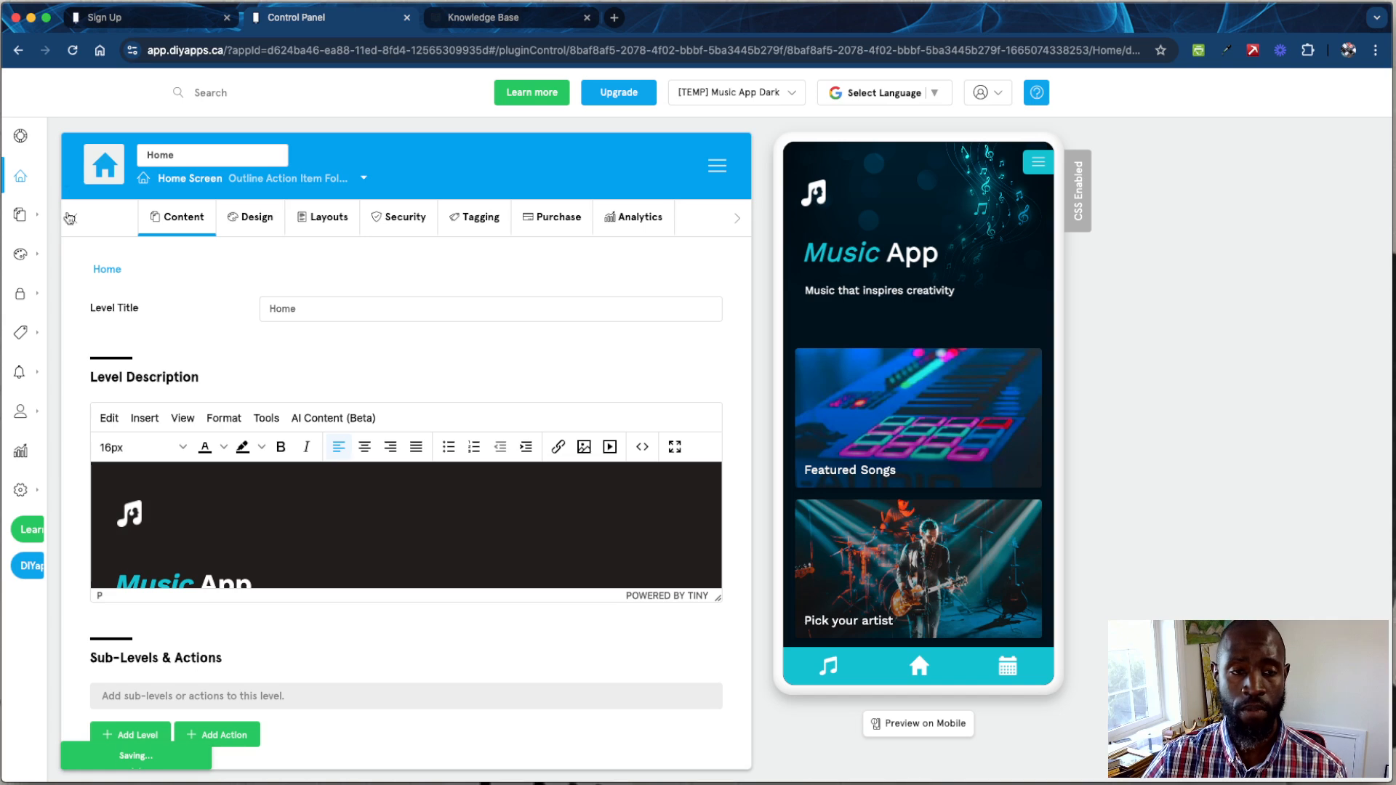
# - Look through the Home Screen's Level Description and enlarge its editor so the whole text fits
pyautogui.scroll(-2, 302, 511)
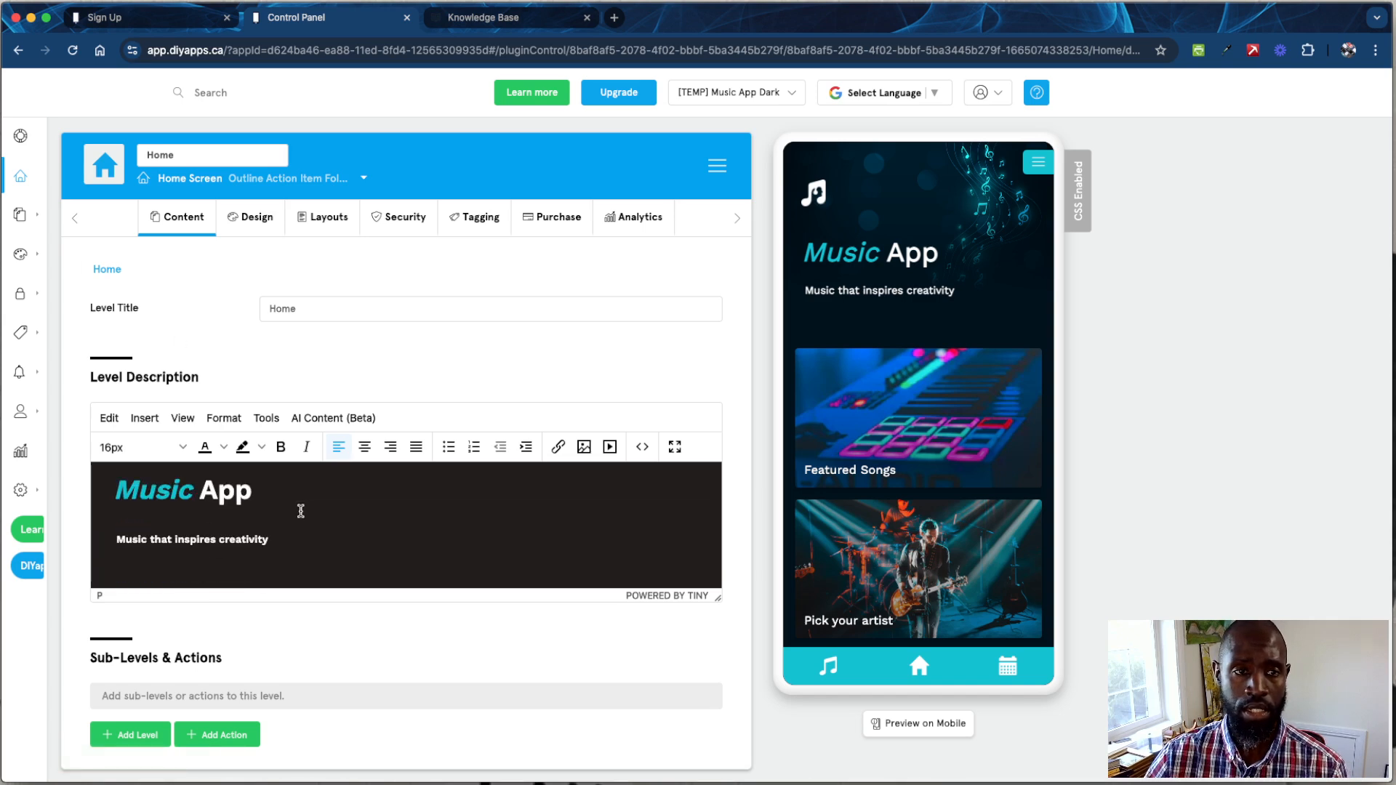
pyautogui.scroll(2, 302, 511)
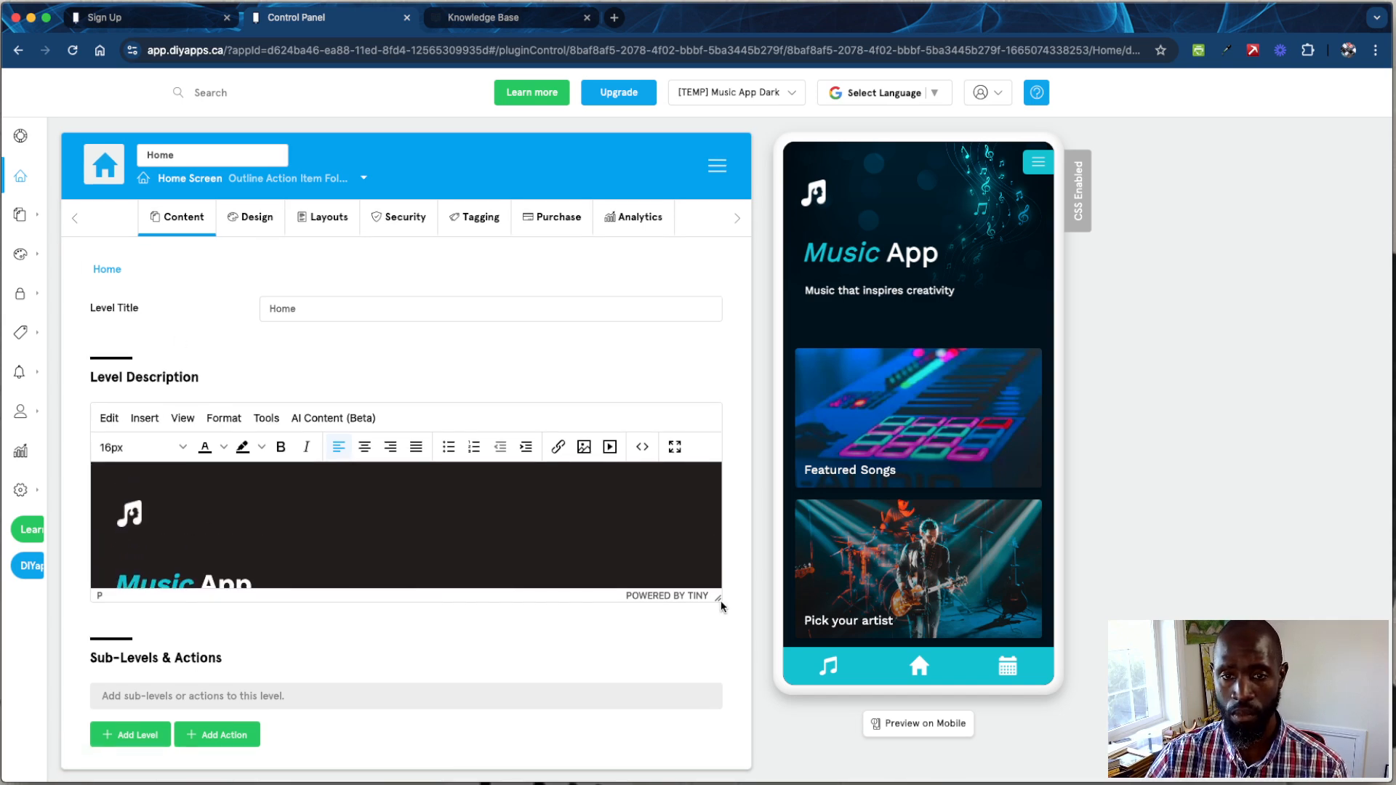
pyautogui.moveTo(718, 597); pyautogui.dragTo(719, 718)
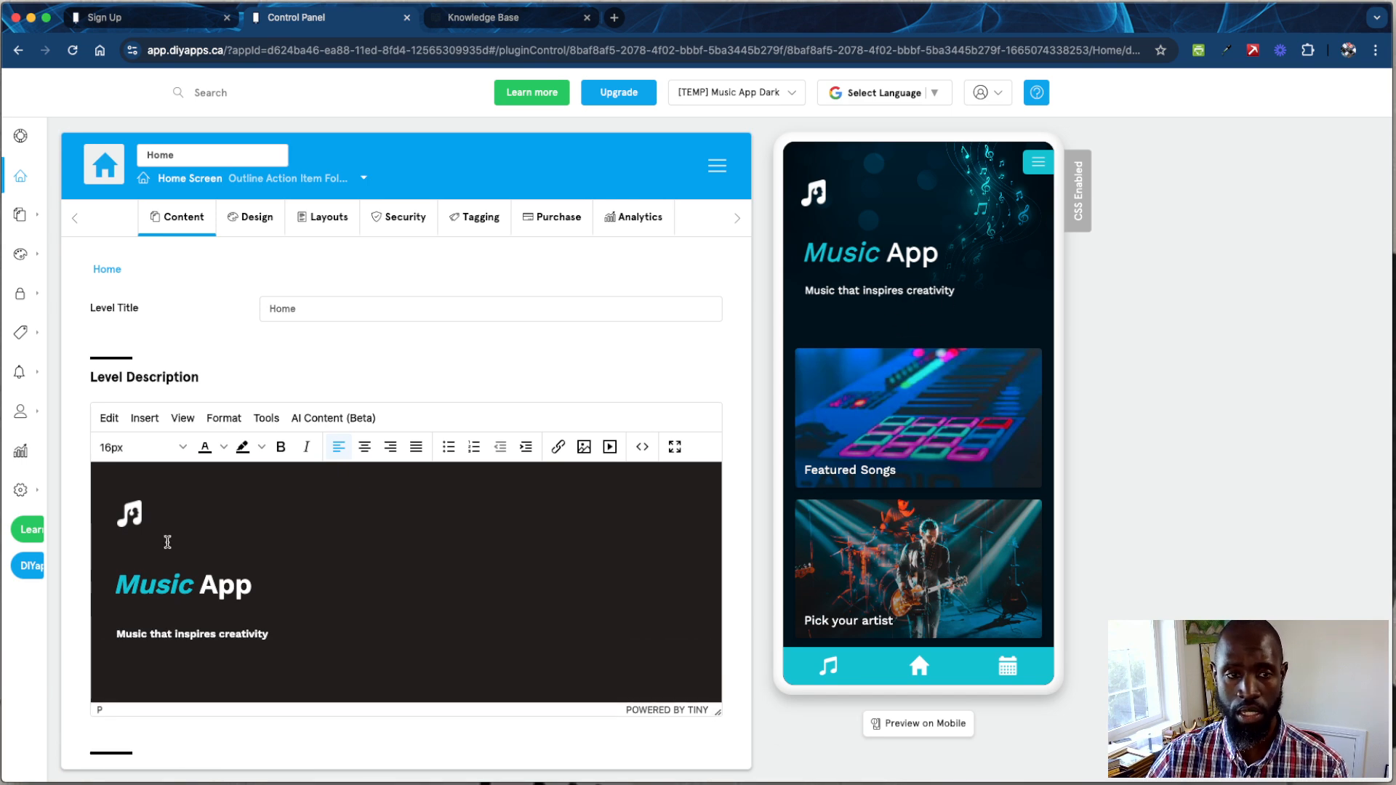
# - Insert the word "DIYapps" before "Music App" in the Level Description heading
pyautogui.click(125, 585)
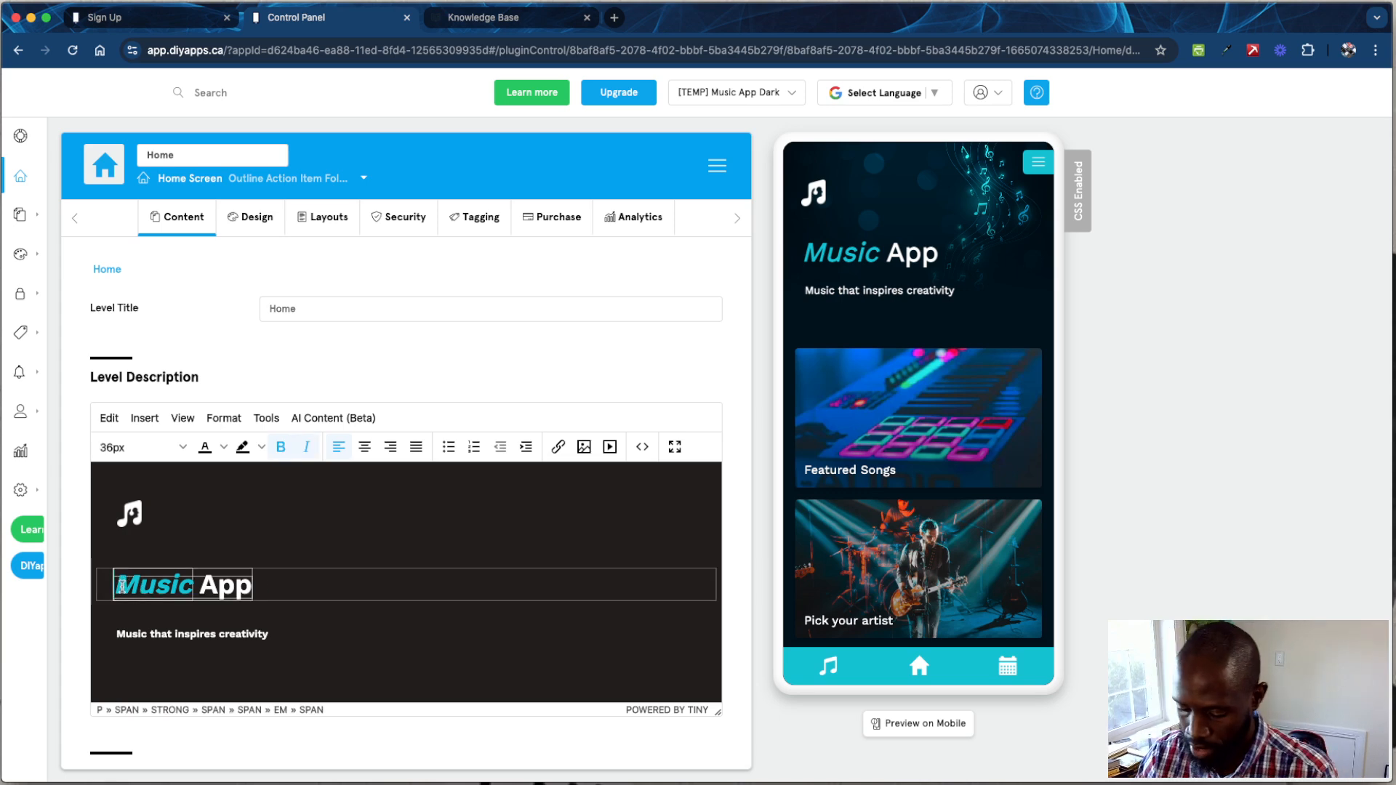
pyautogui.write('F')
pyautogui.press('BackSpace')
pyautogui.press('BackSpace')
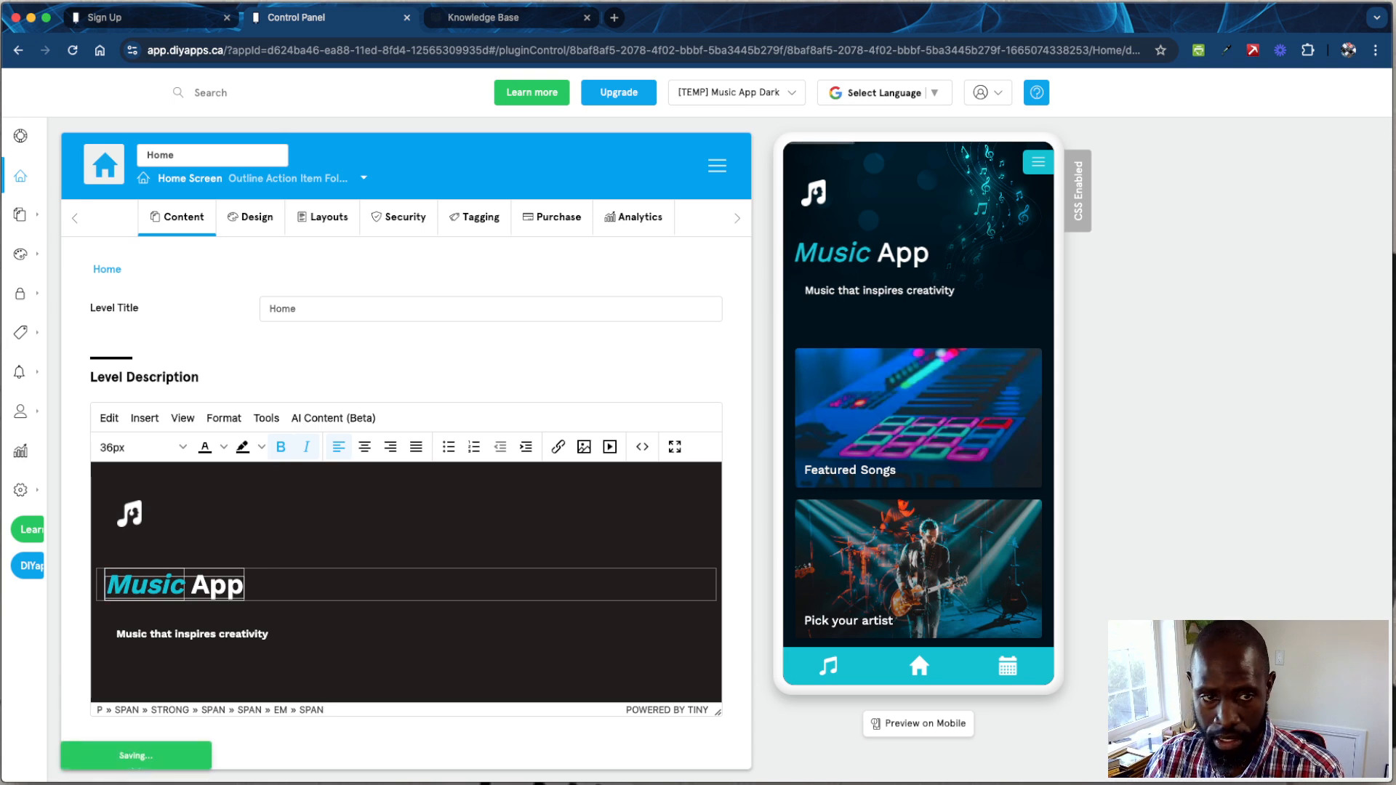
pyautogui.write('DIYapps')
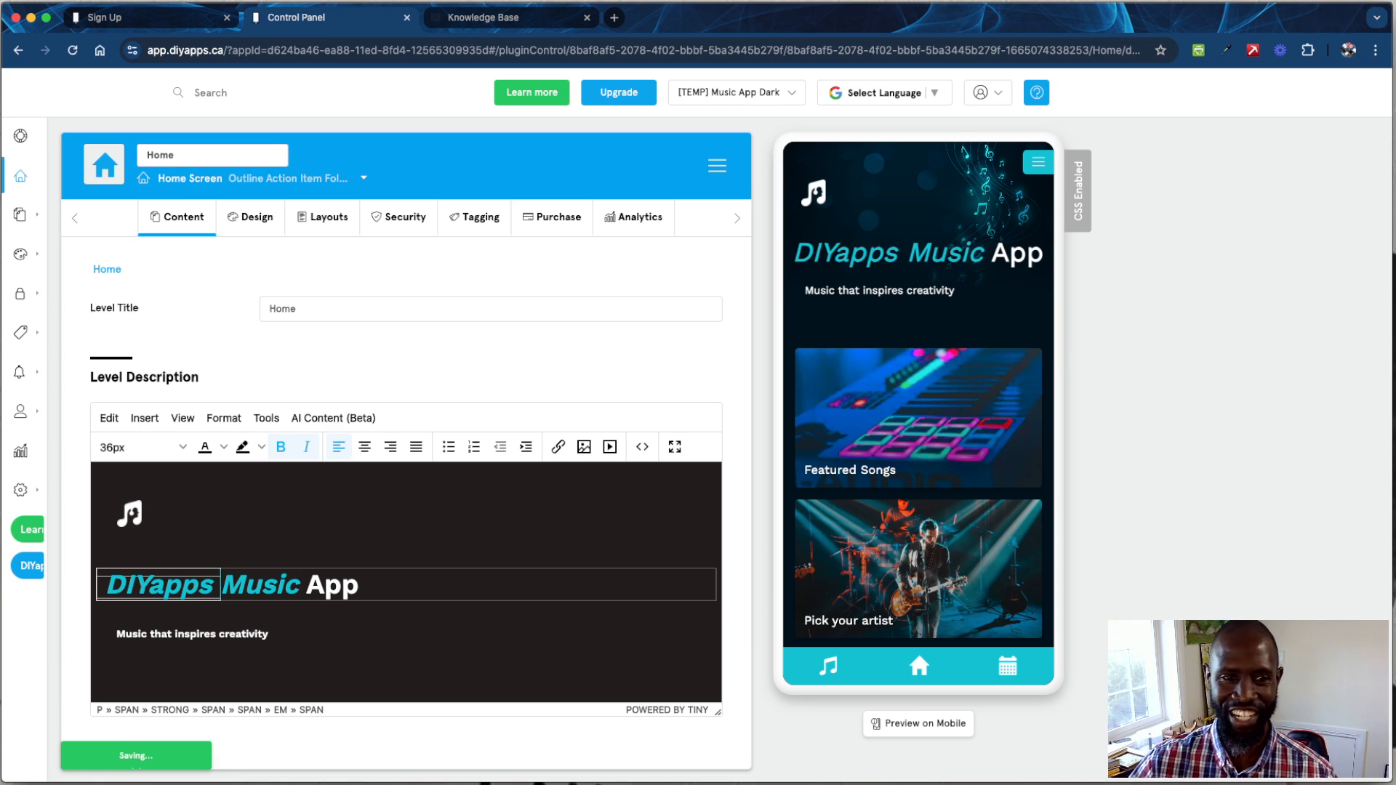
# - Delete the word "DIYapps" from the Level Description heading
pyautogui.doubleClick(207, 579)
pyautogui.press('BackSpace')
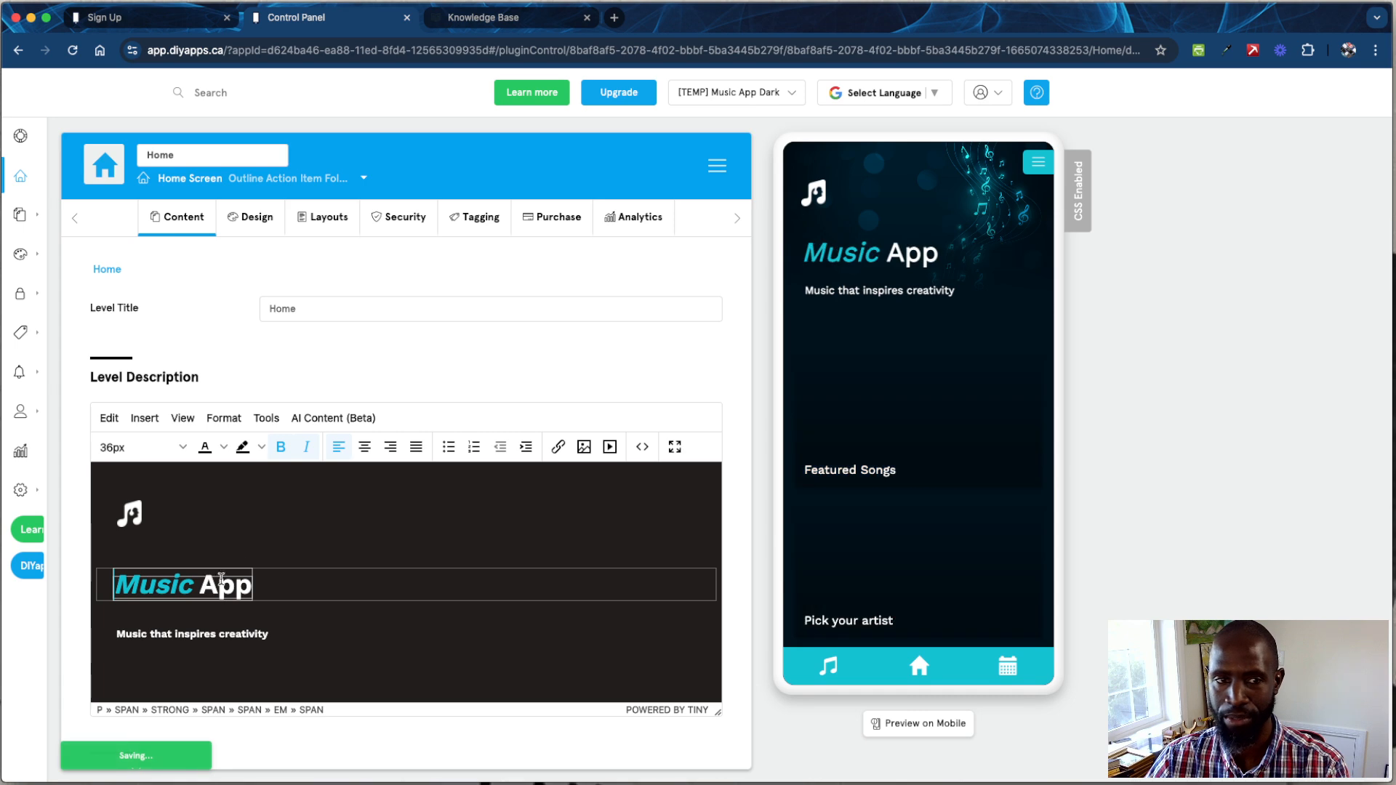
pyautogui.click(219, 530)
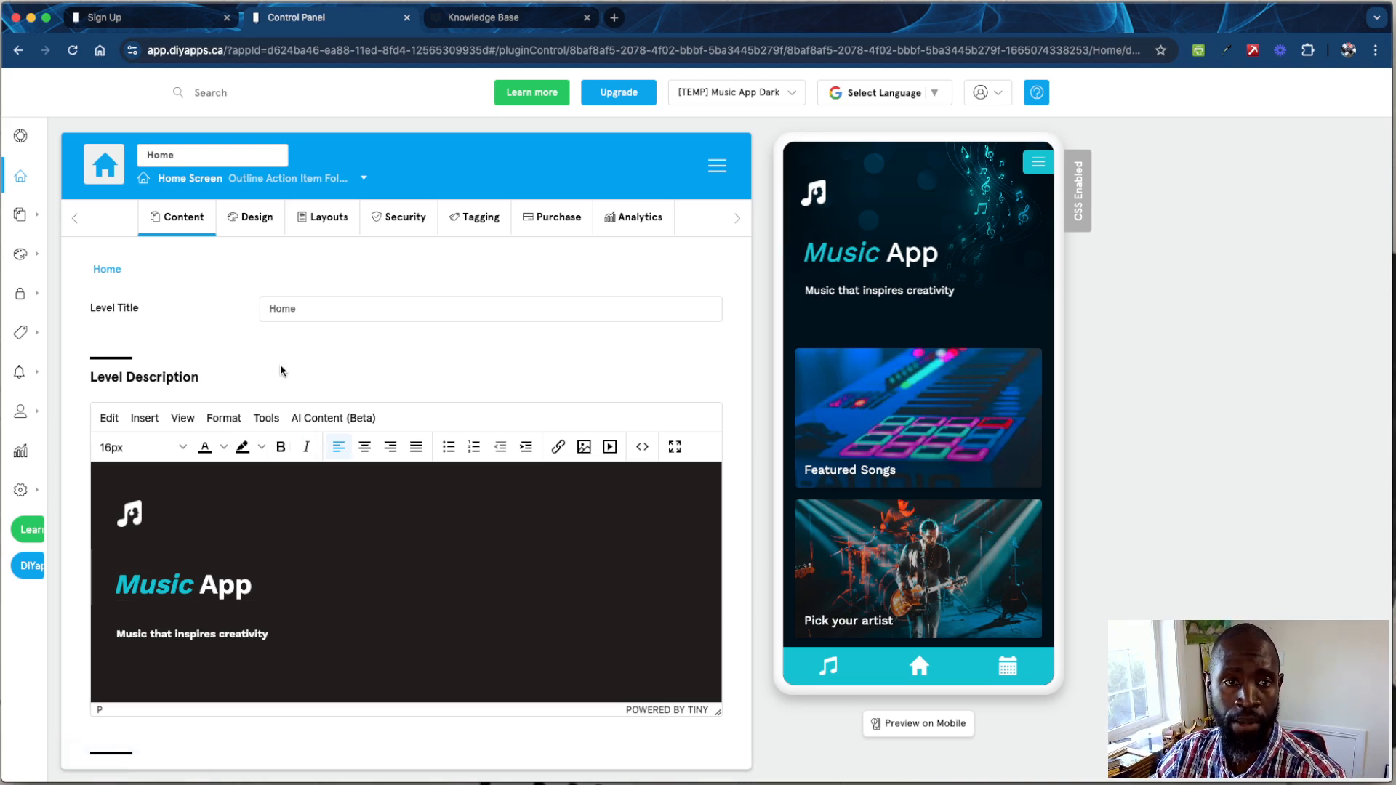
# - Check which elements can be inserted into the Level Description without adding any
pyautogui.scroll(-1, 305, 536)
pyautogui.click(299, 547)
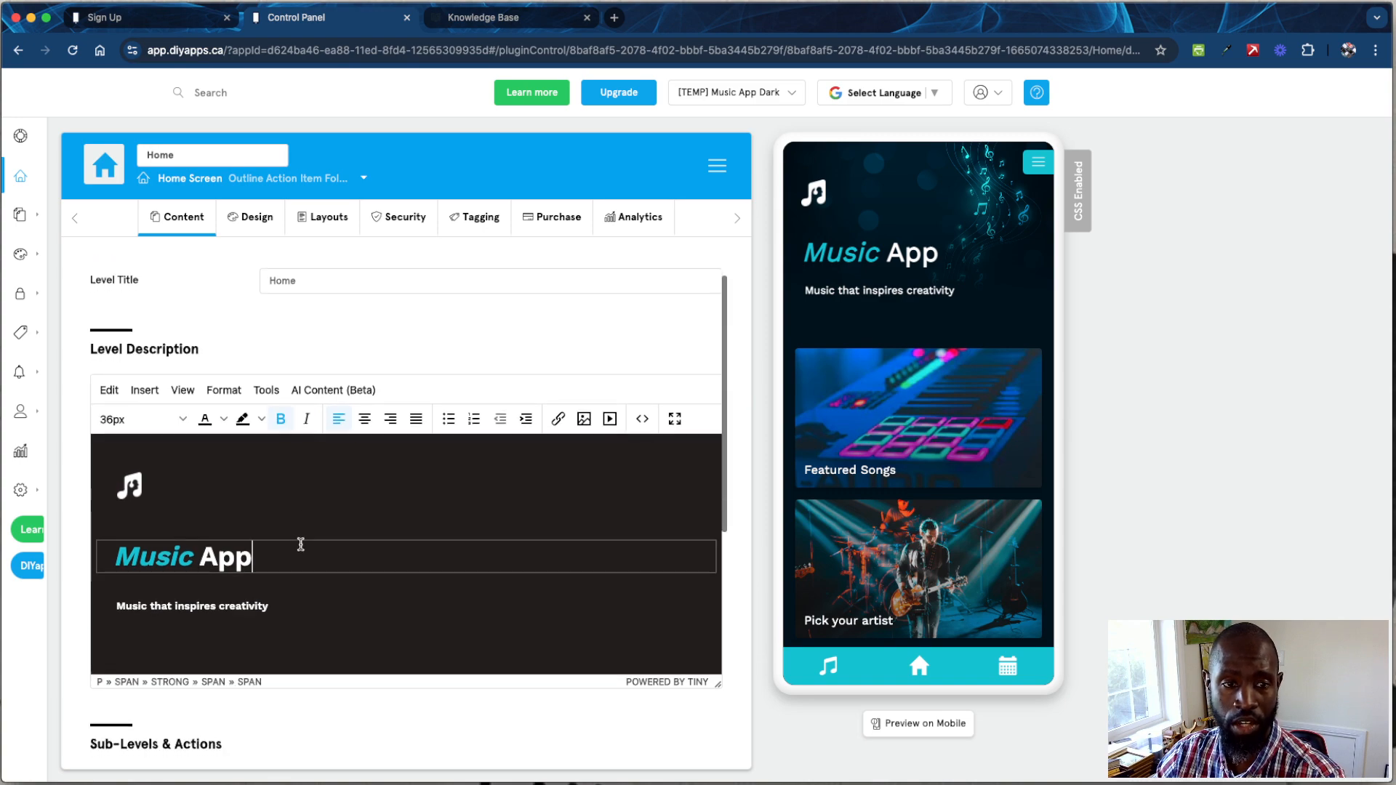
pyautogui.scroll(-2, 330, 566)
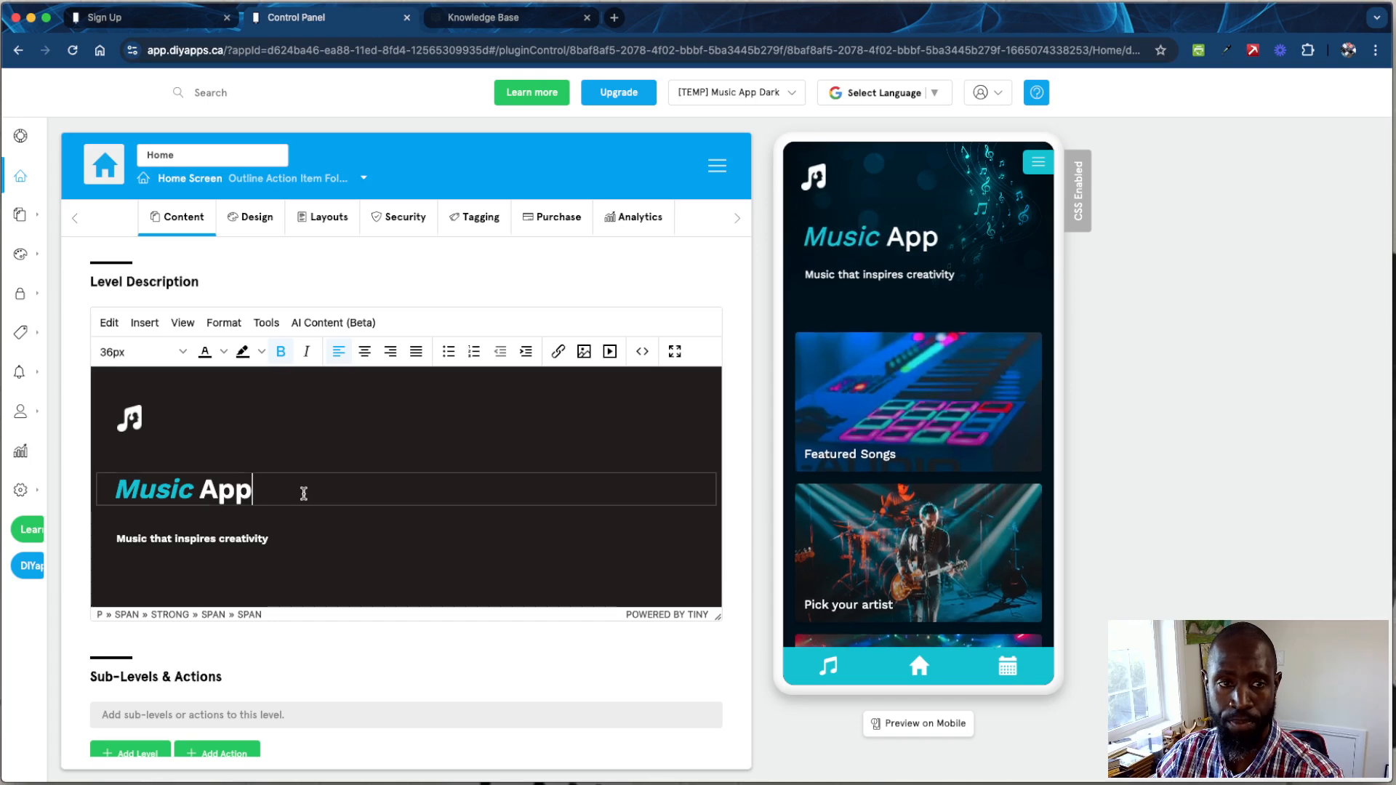
pyautogui.click(142, 322)
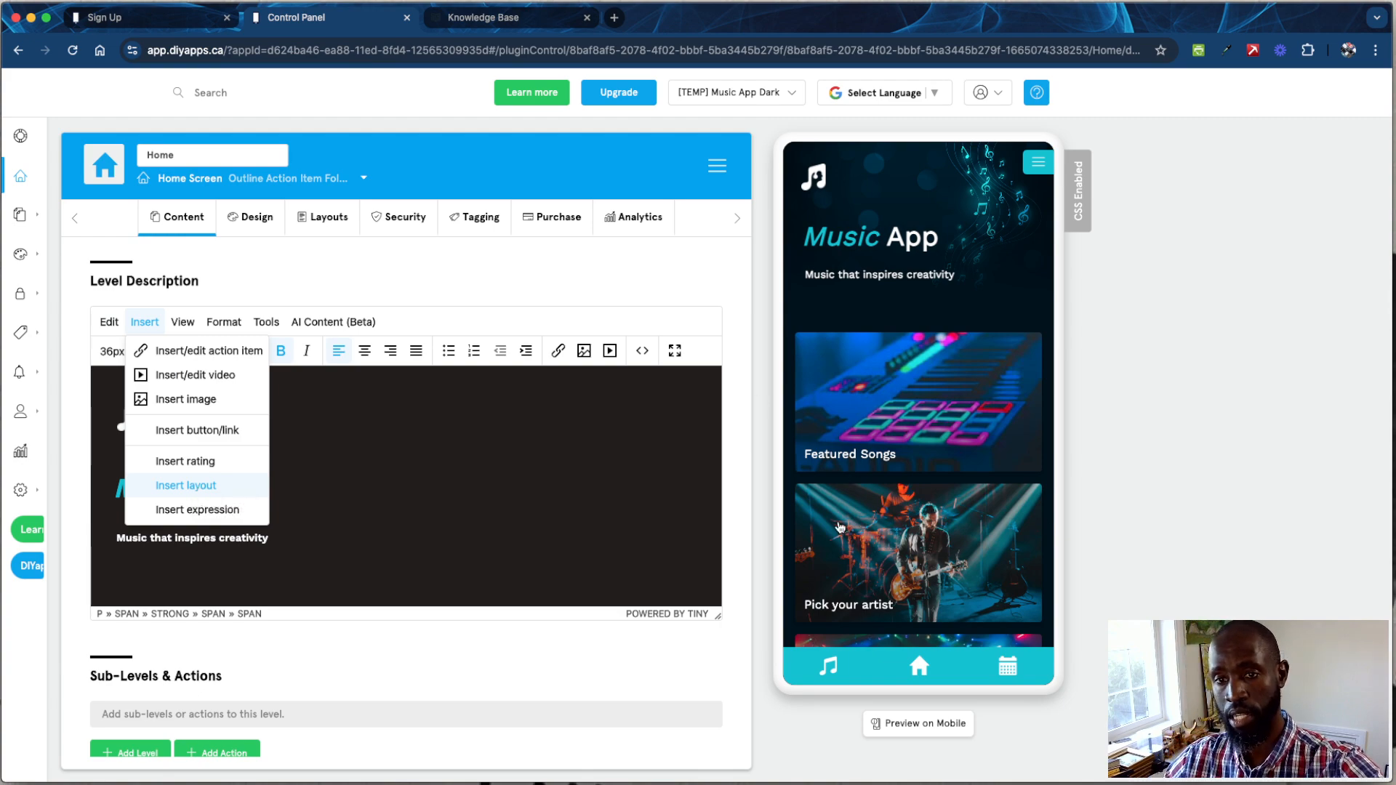
pyautogui.click(411, 631)
# - Look over the Sub-Levels & Actions list and the features an action can link to, and cancel without saving
pyautogui.scroll(-4, 411, 631)
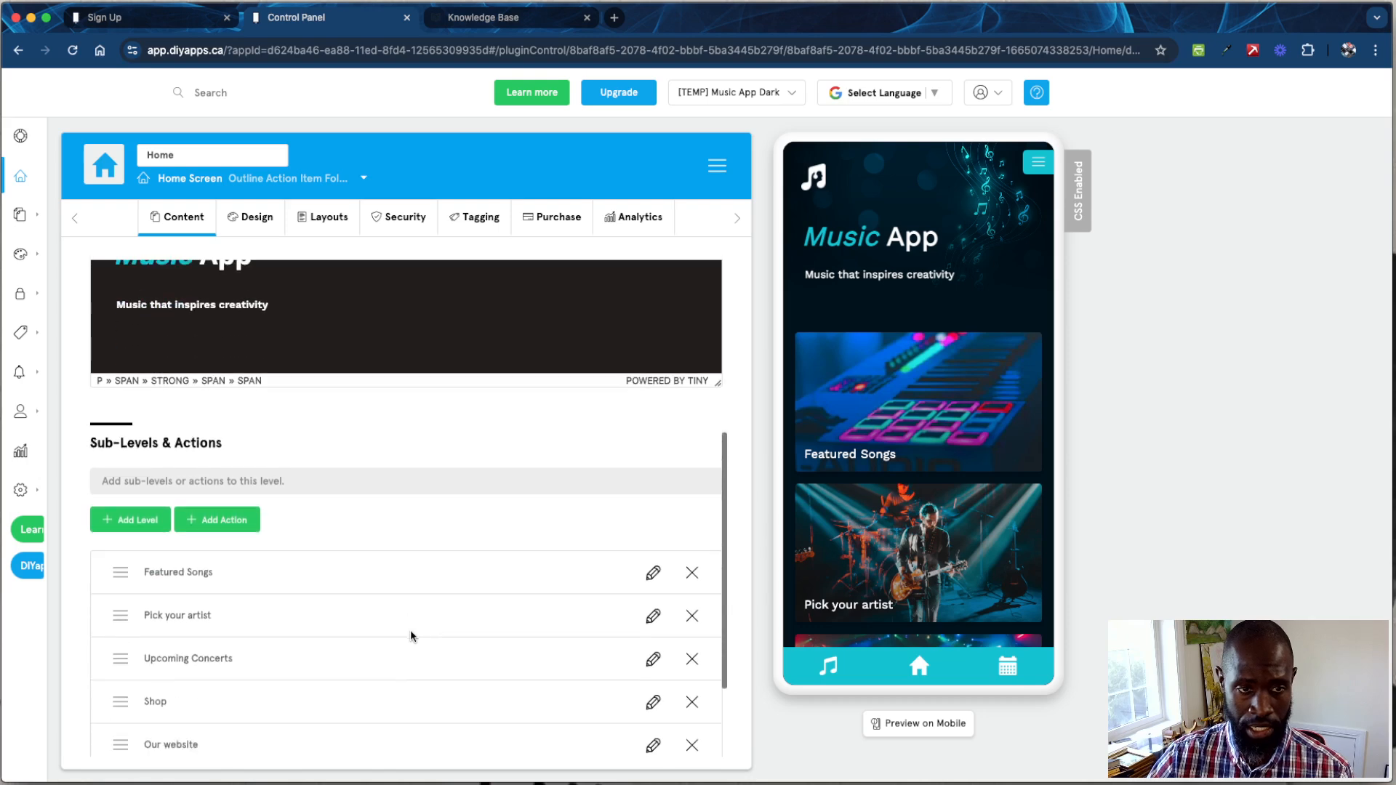
pyautogui.scroll(1, 237, 522)
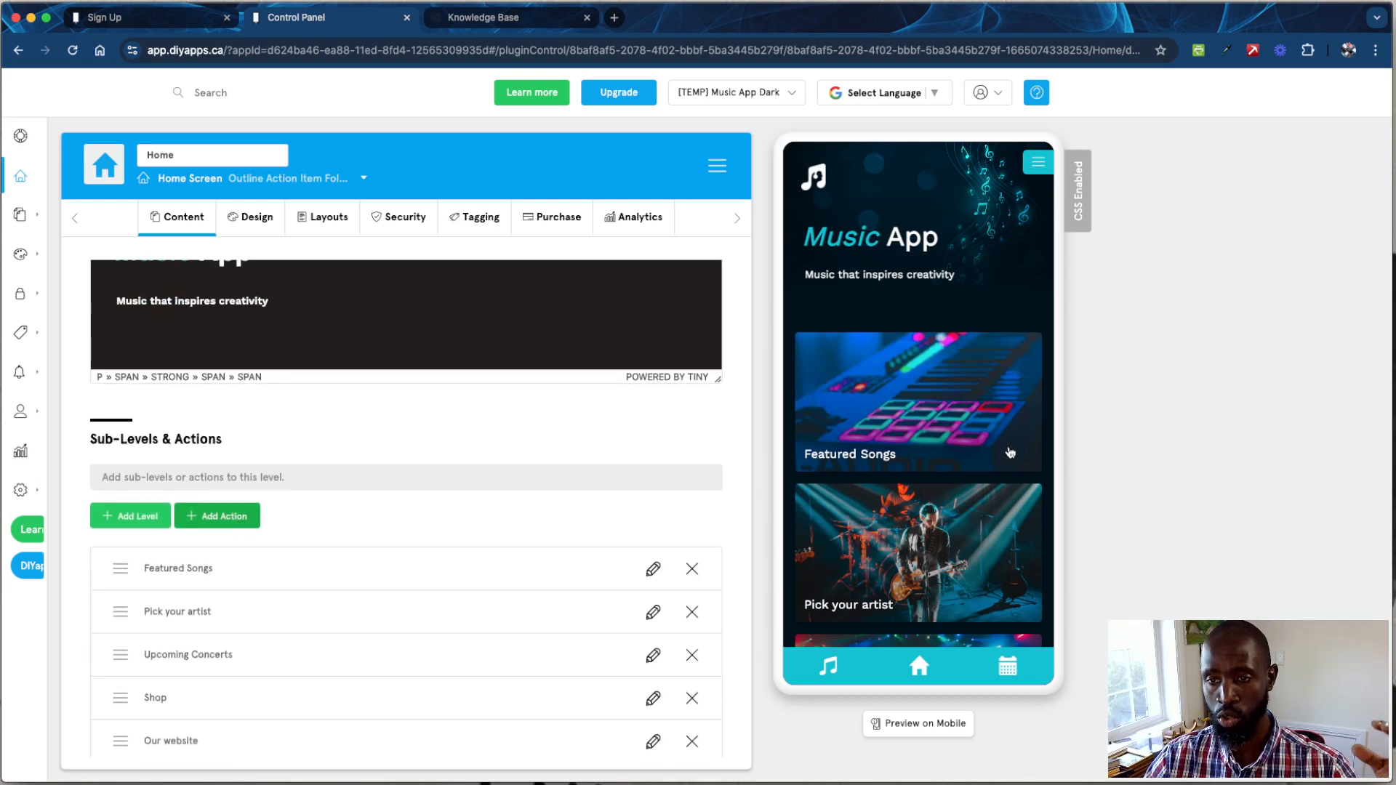
pyautogui.click(1010, 453)
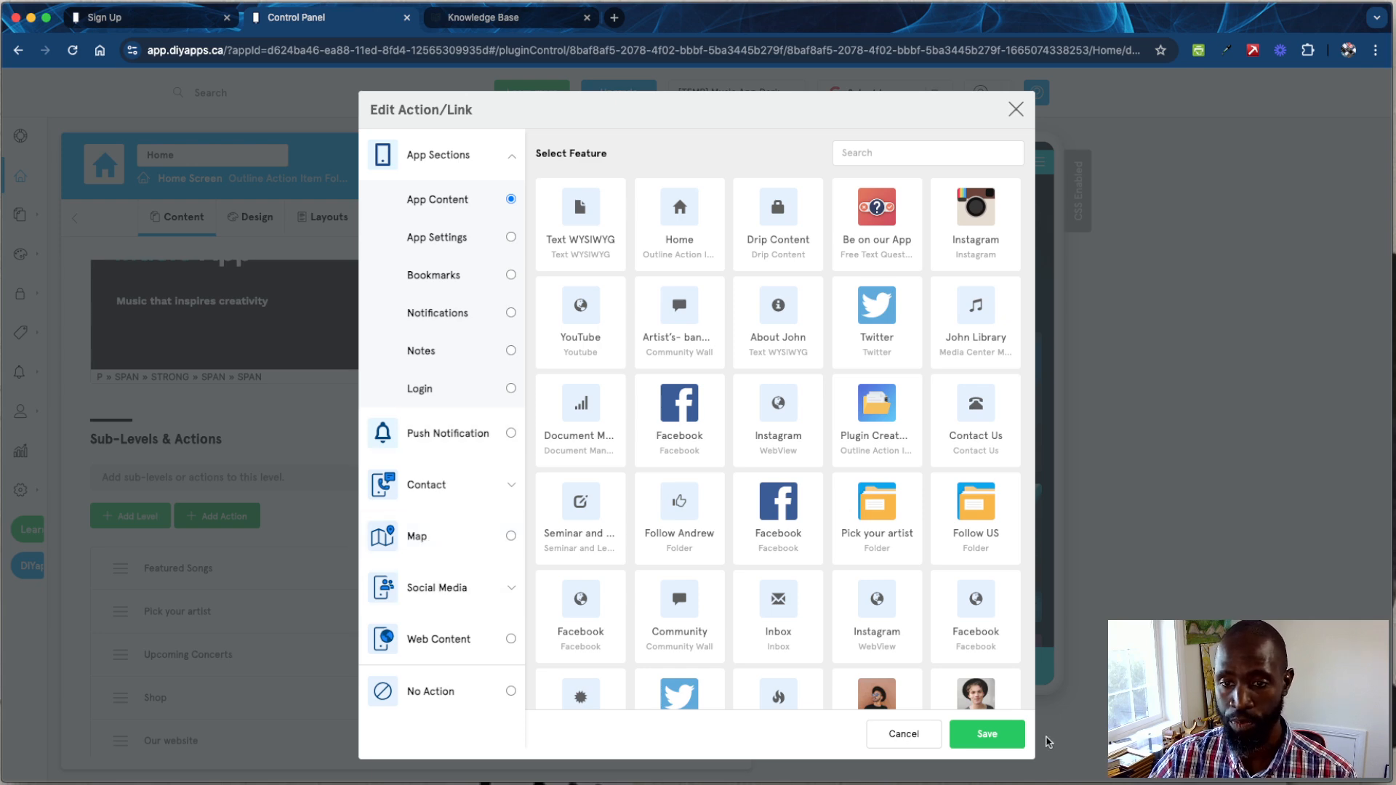
pyautogui.click(905, 735)
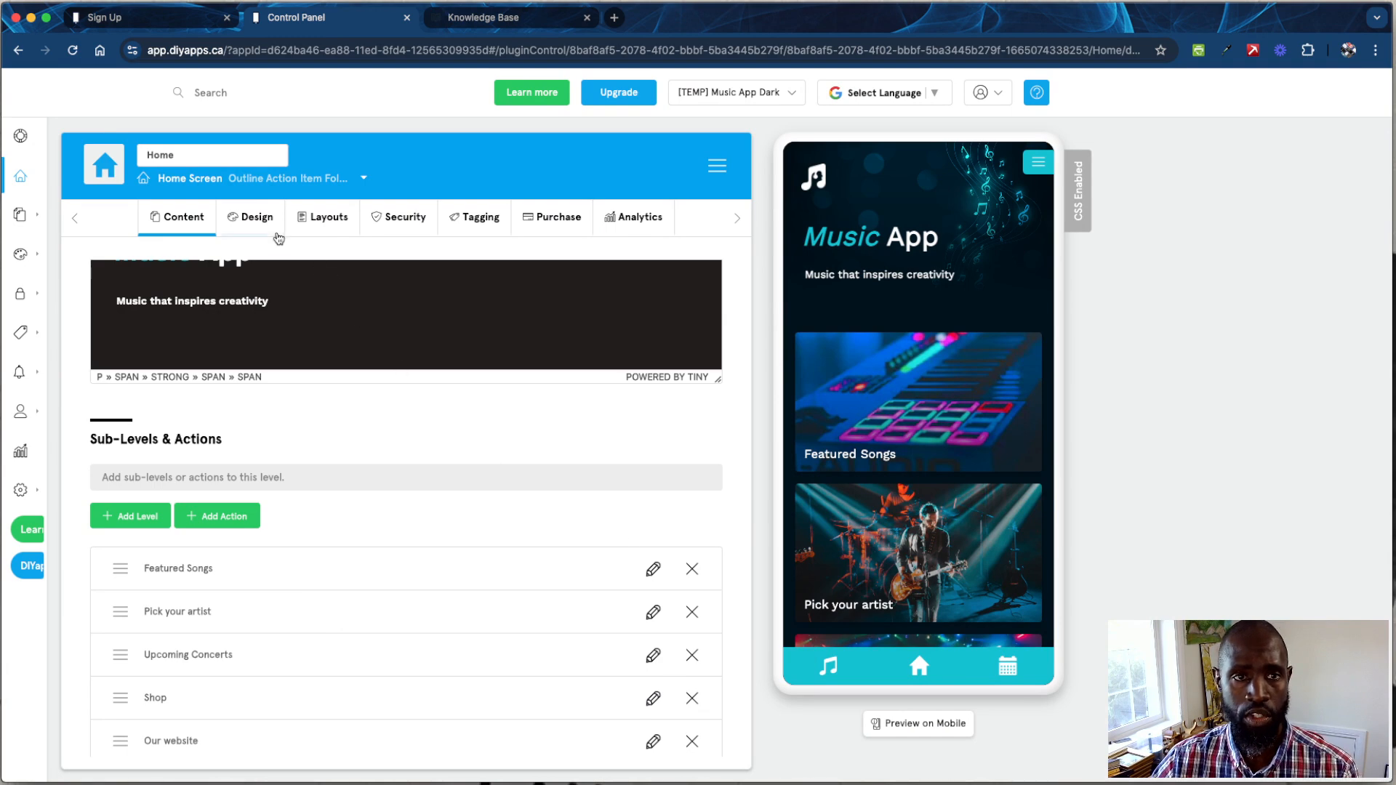
# - Examine the Home Screen's title bar and background design settings, and browse the available layouts
pyautogui.click(243, 221)
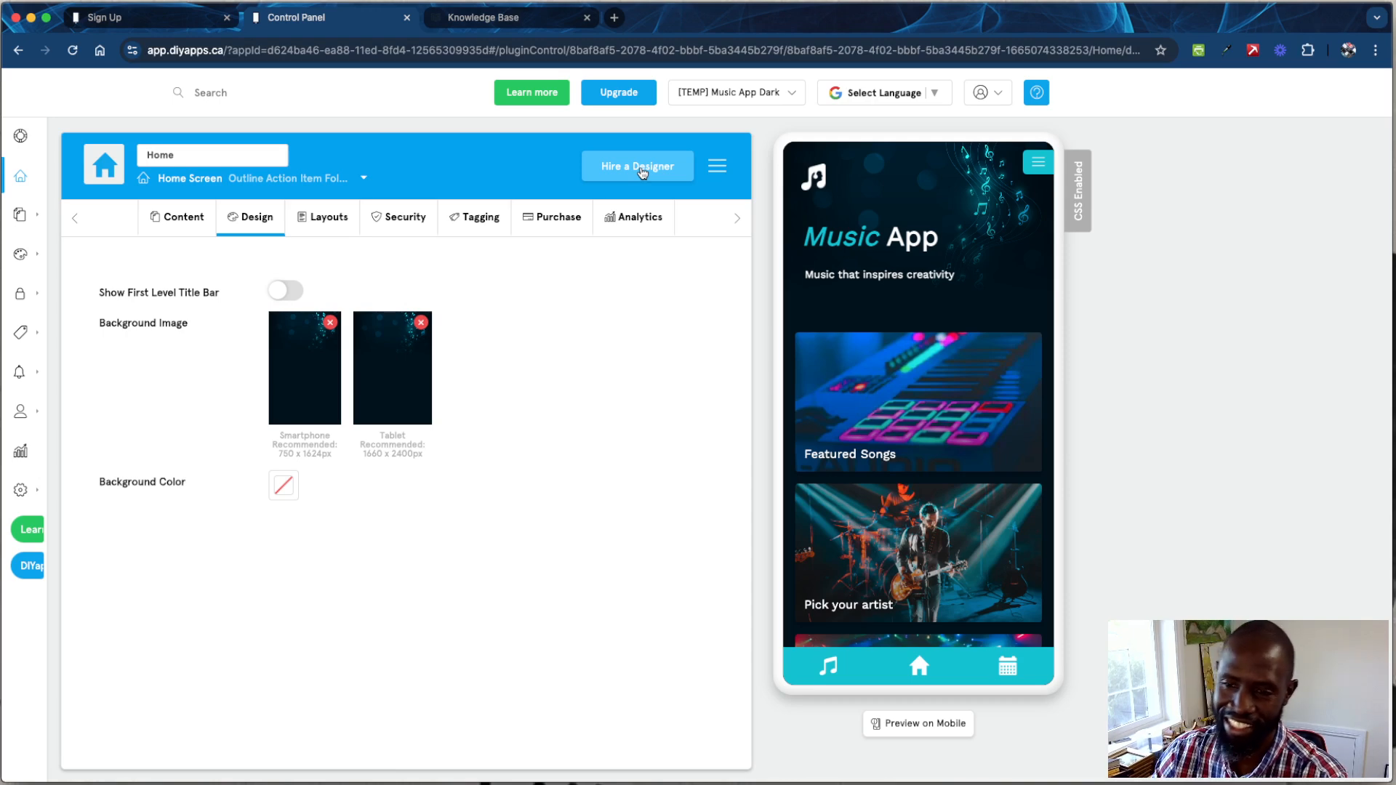
pyautogui.click(333, 227)
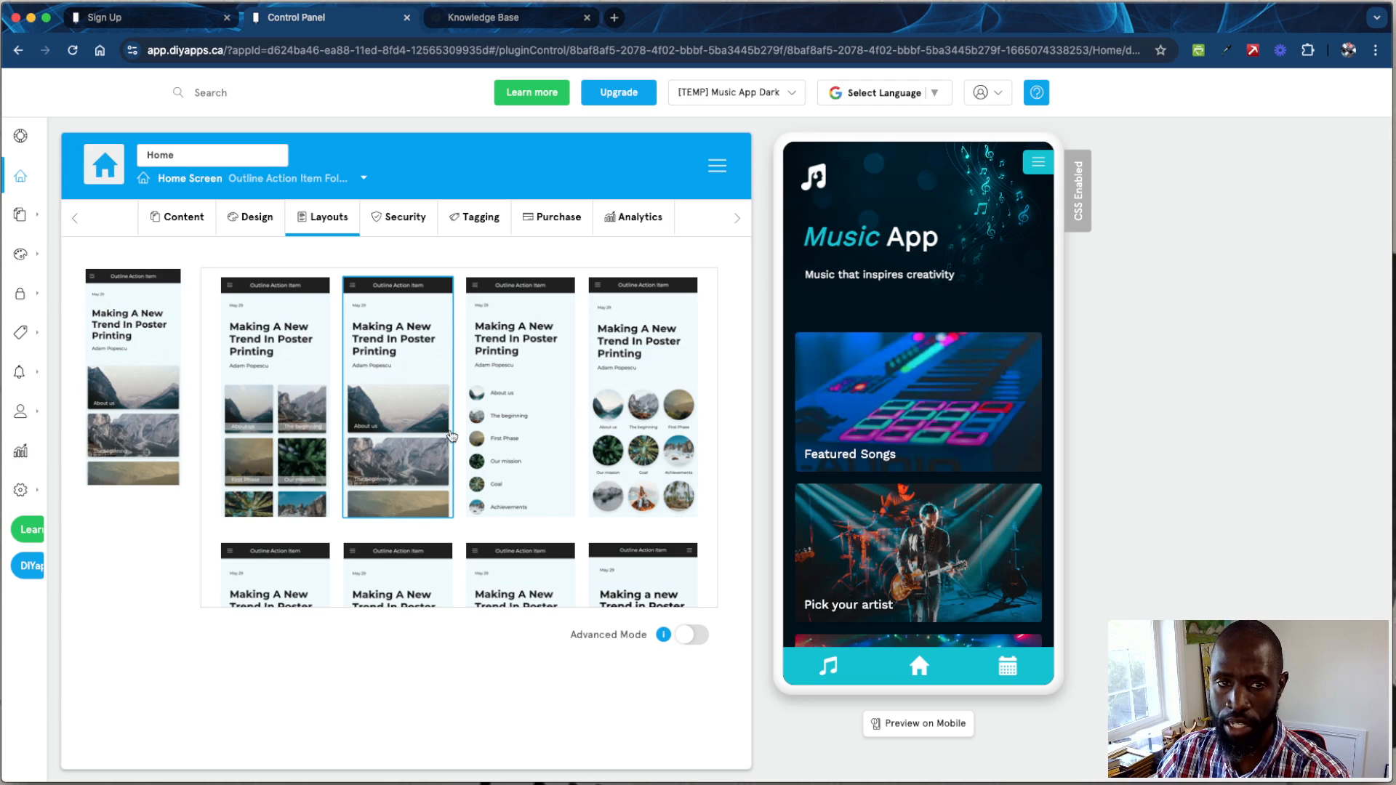
pyautogui.scroll(-3, 389, 429)
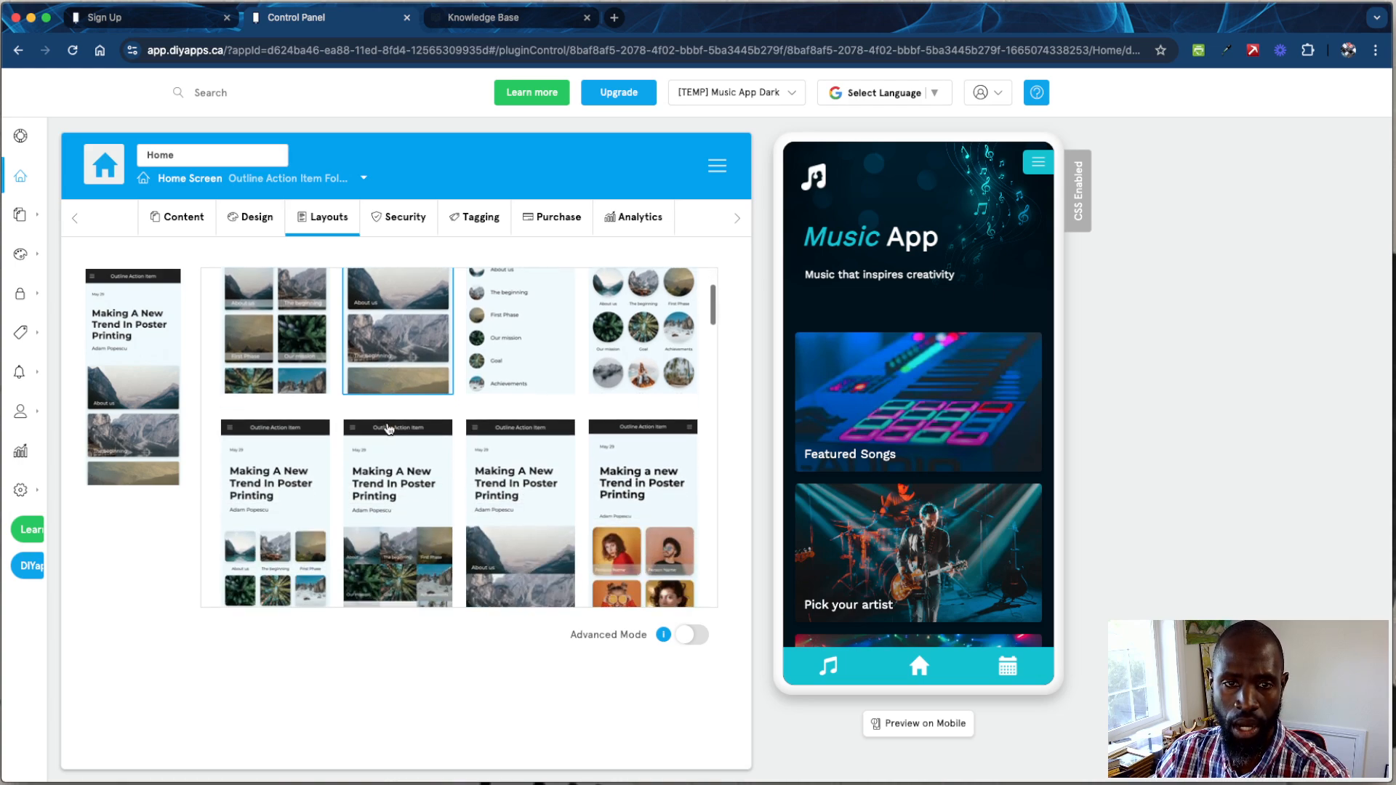
pyautogui.scroll(-10, 389, 429)
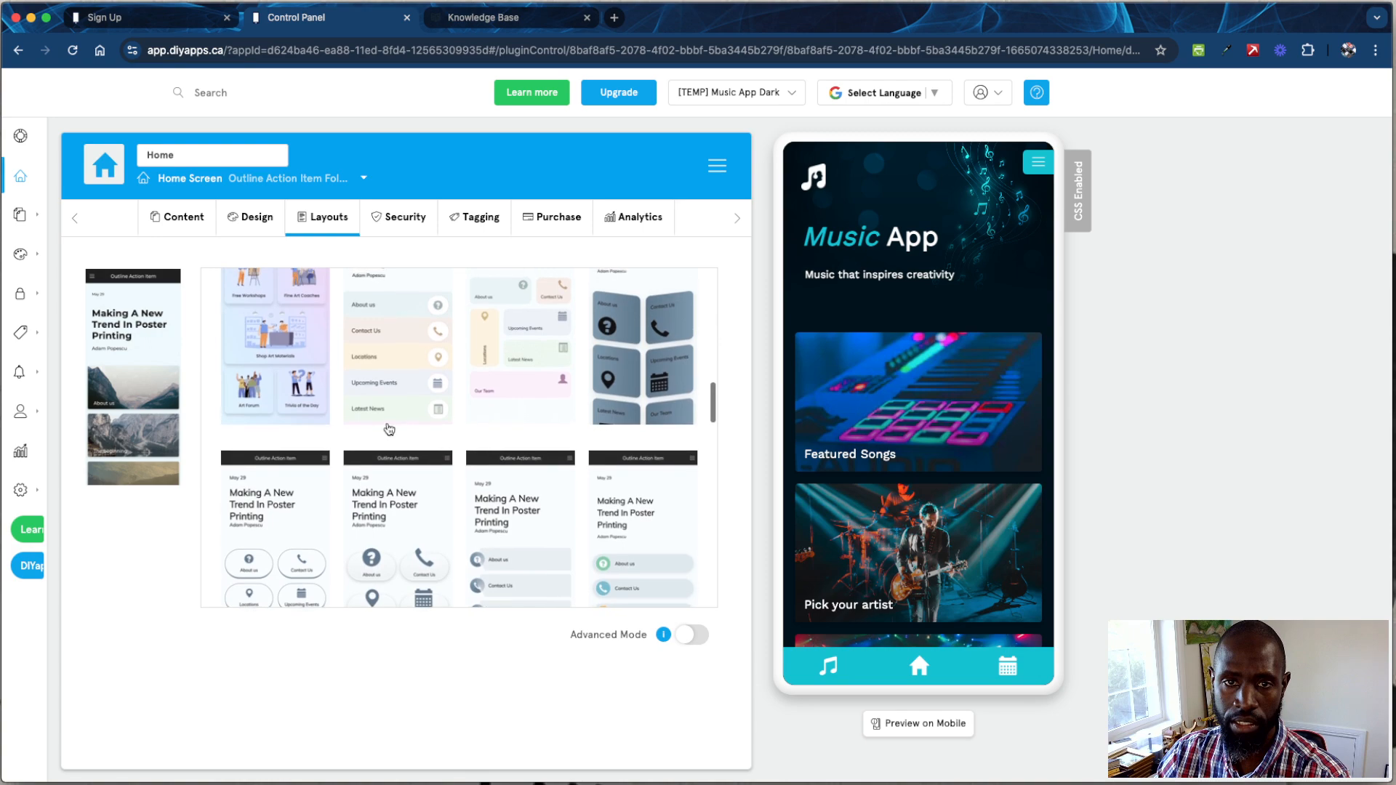
# - Try the tilted-tile, Mental Health and portrait-grid layouts on the Home Screen, and return to the full-width image layout
pyautogui.click(640, 398)
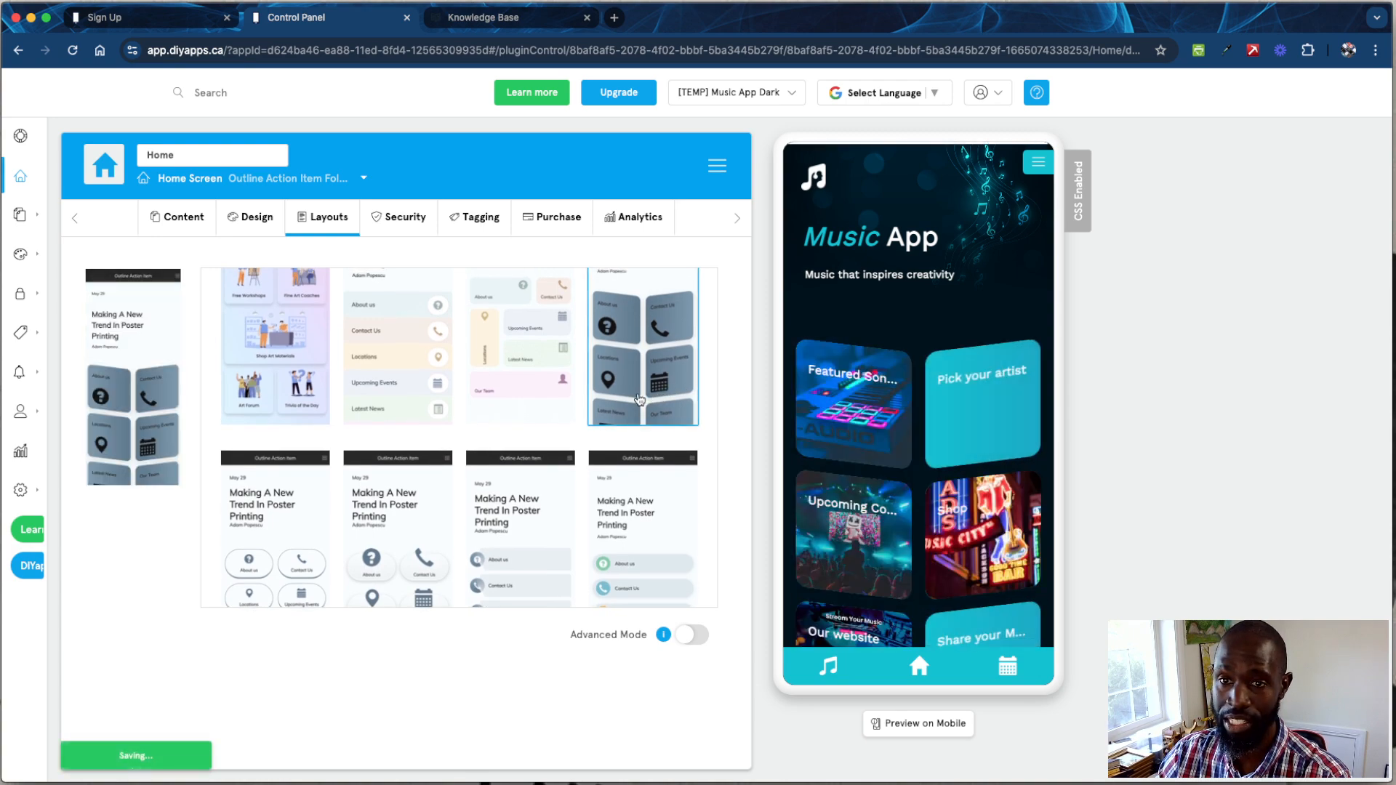
pyautogui.scroll(3, 639, 393)
pyautogui.click(643, 347)
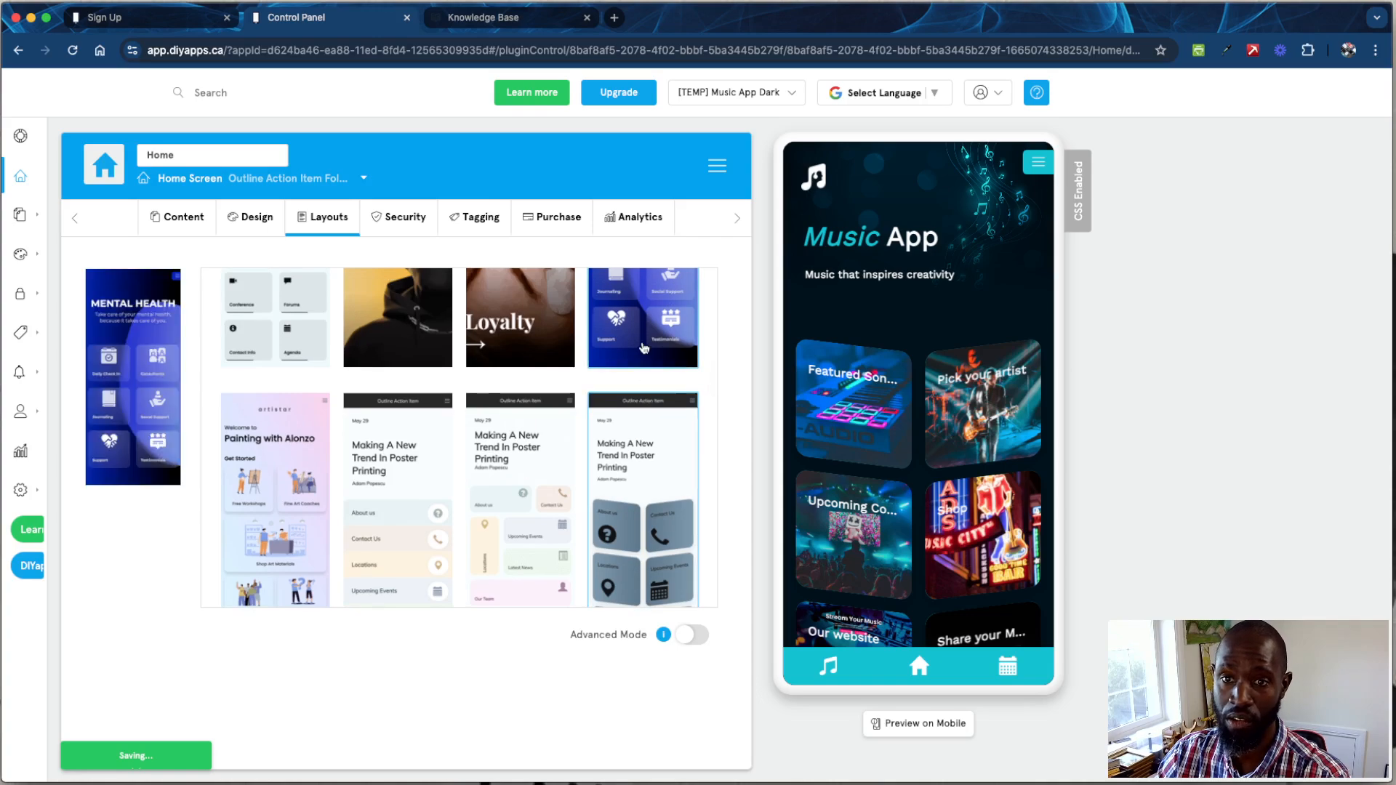
pyautogui.scroll(4, 640, 363)
pyautogui.click(633, 385)
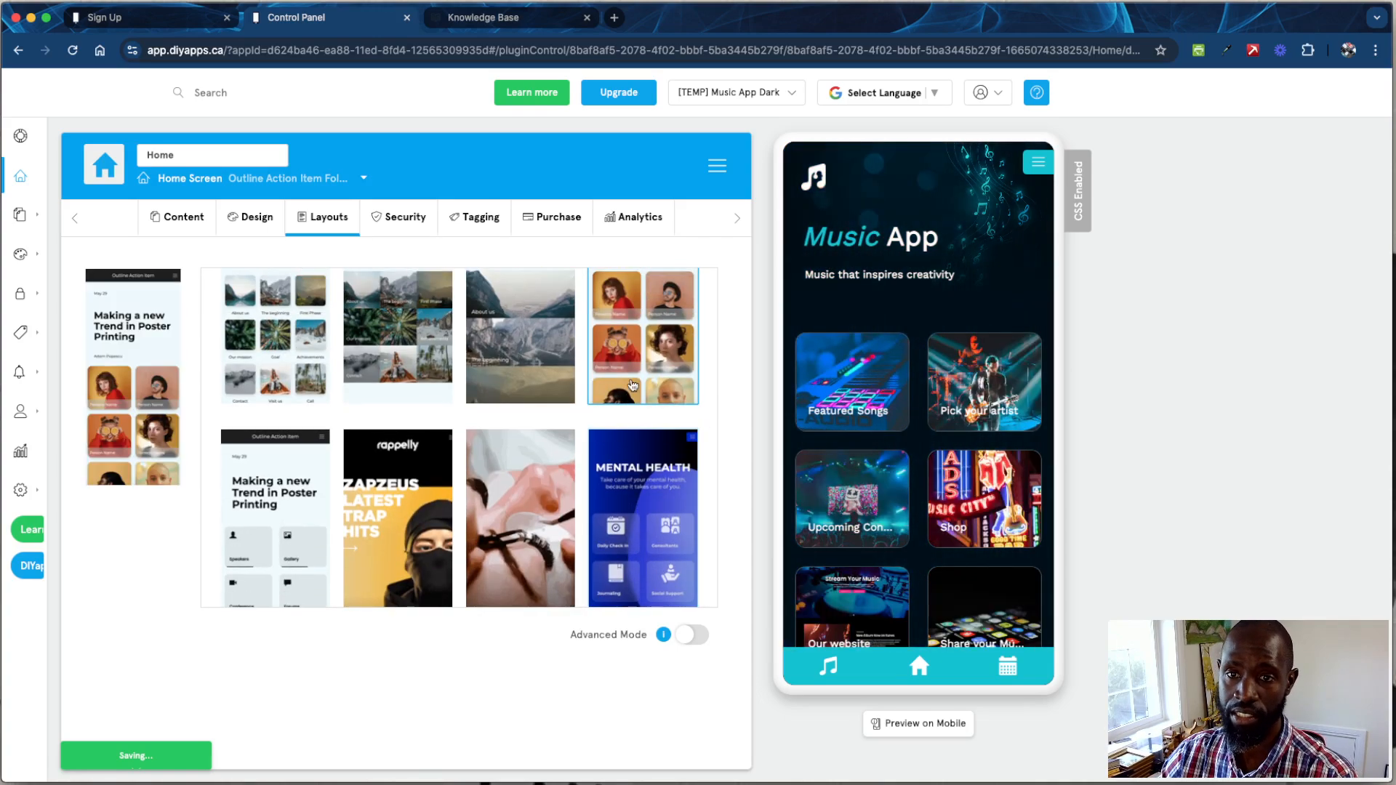
pyautogui.scroll(6, 373, 431)
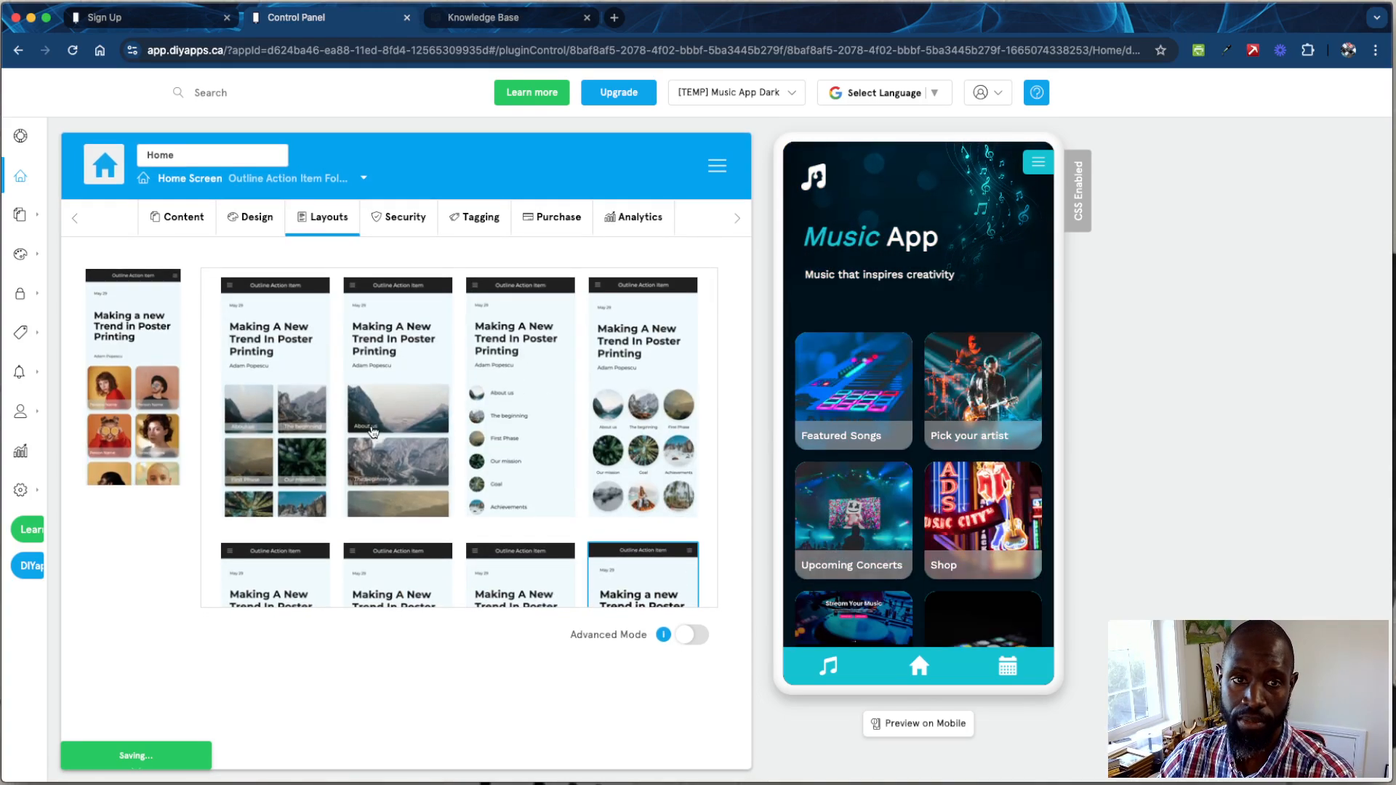
pyautogui.click(373, 431)
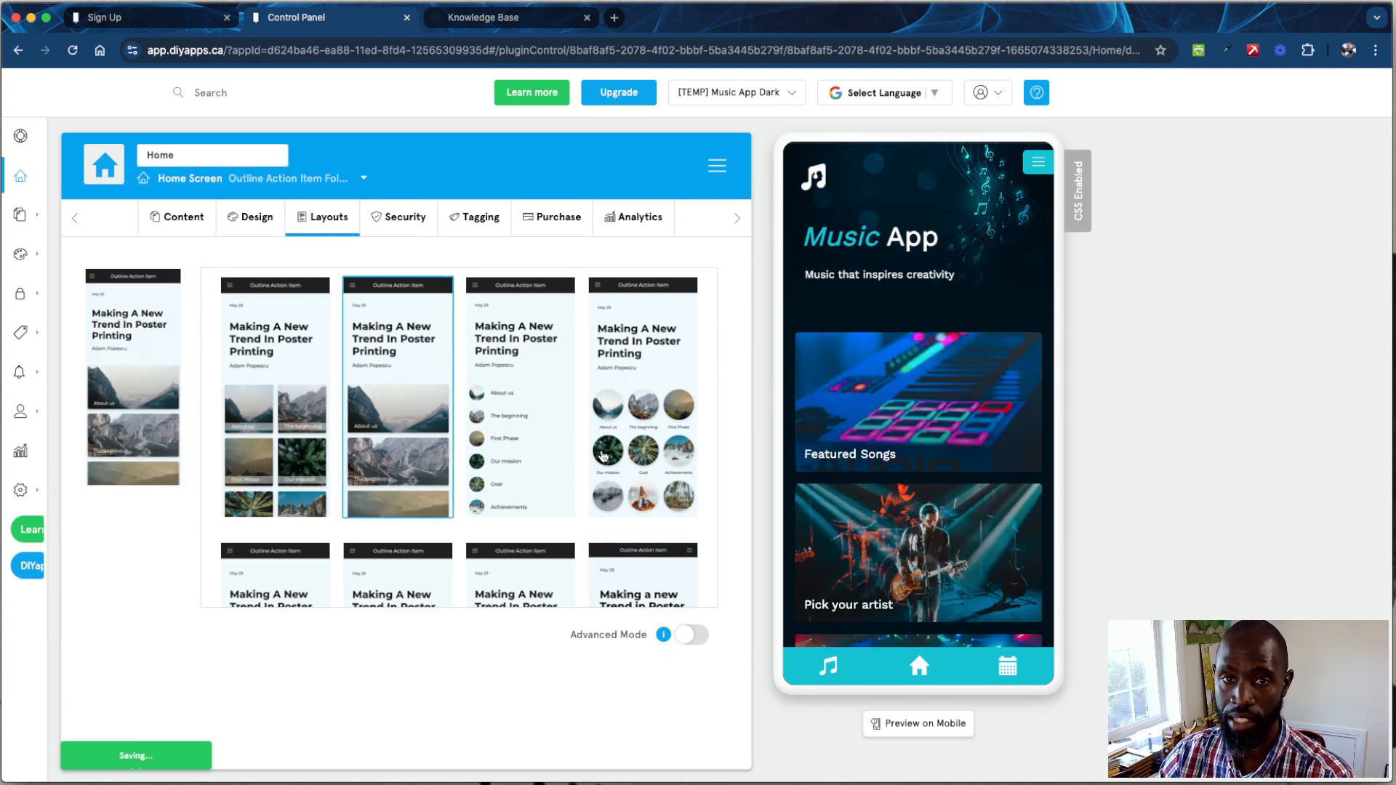
# - Apply the two-column portrait-grid layout again for comparison, and restore the full-width stacked image layout
pyautogui.scroll(-3, 631, 474)
pyautogui.click(641, 504)
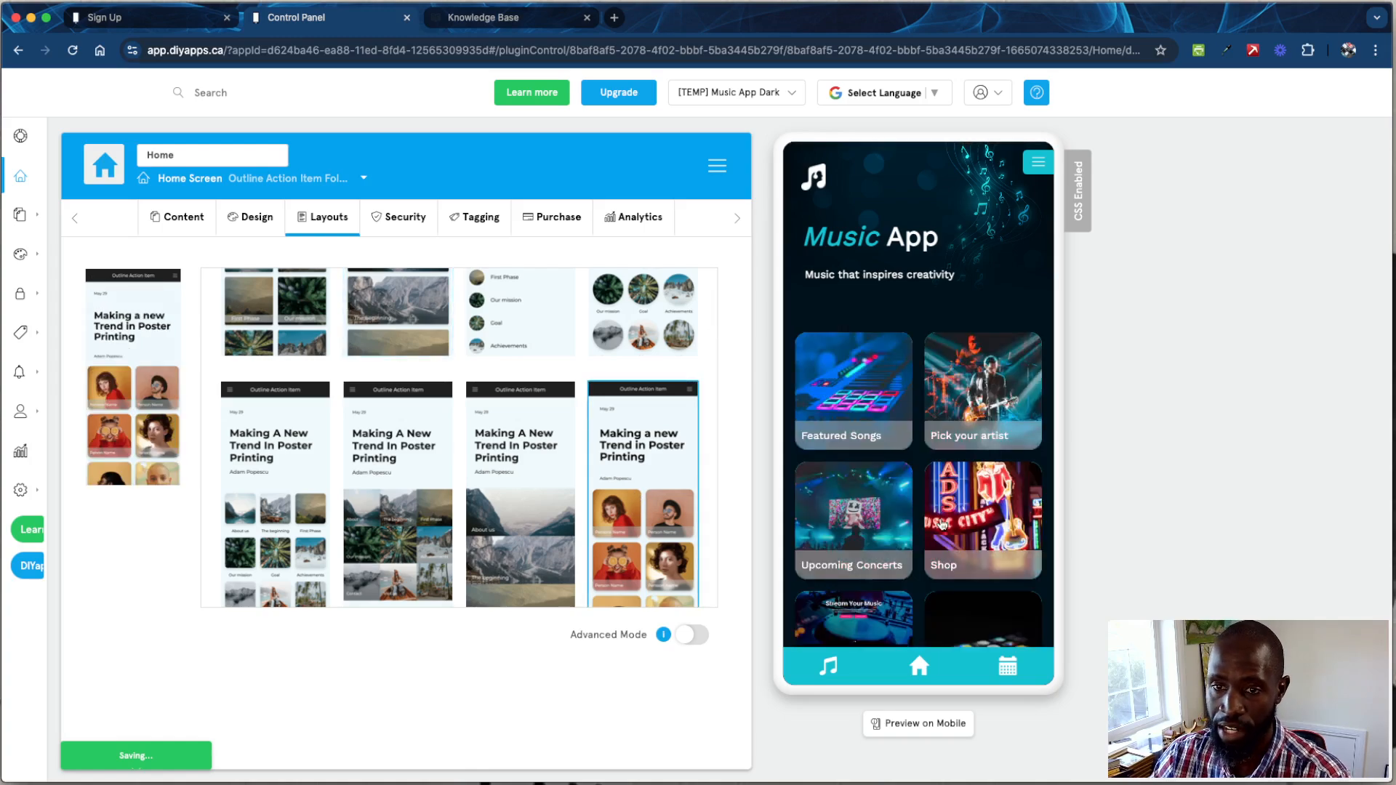
pyautogui.scroll(1, 670, 498)
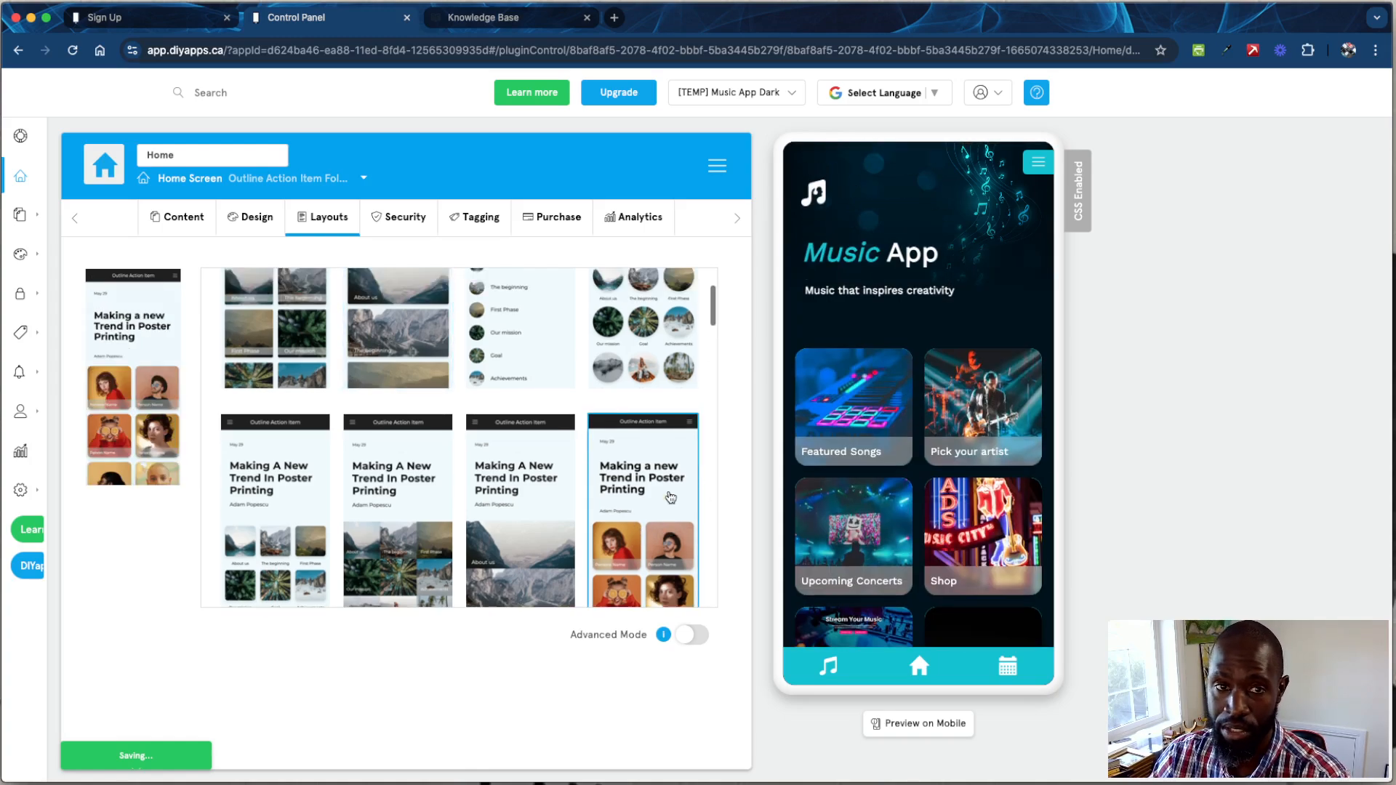
pyautogui.scroll(3, 670, 498)
pyautogui.click(405, 469)
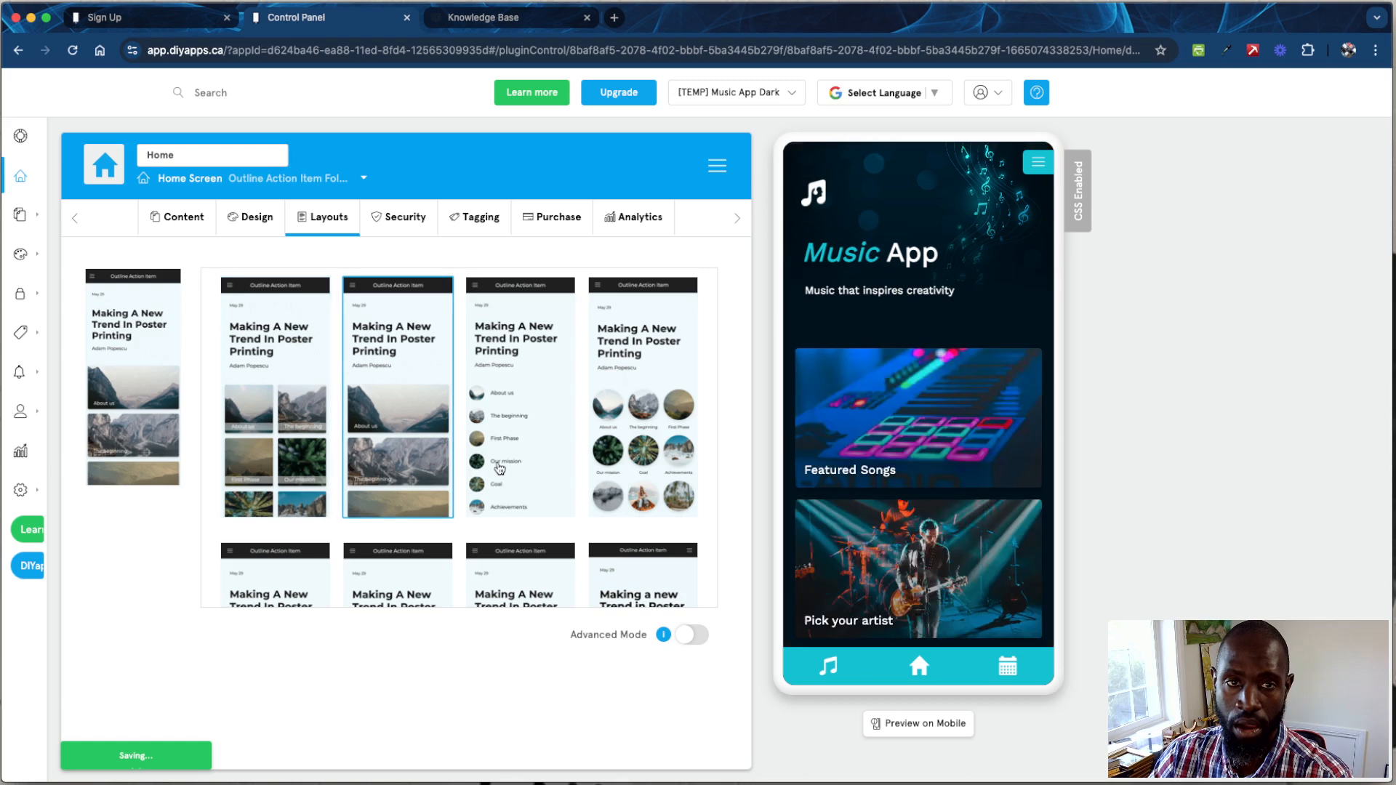
# - Review the Home Screen's Security, Tagging, Purchase and Analytics settings
pyautogui.click(408, 229)
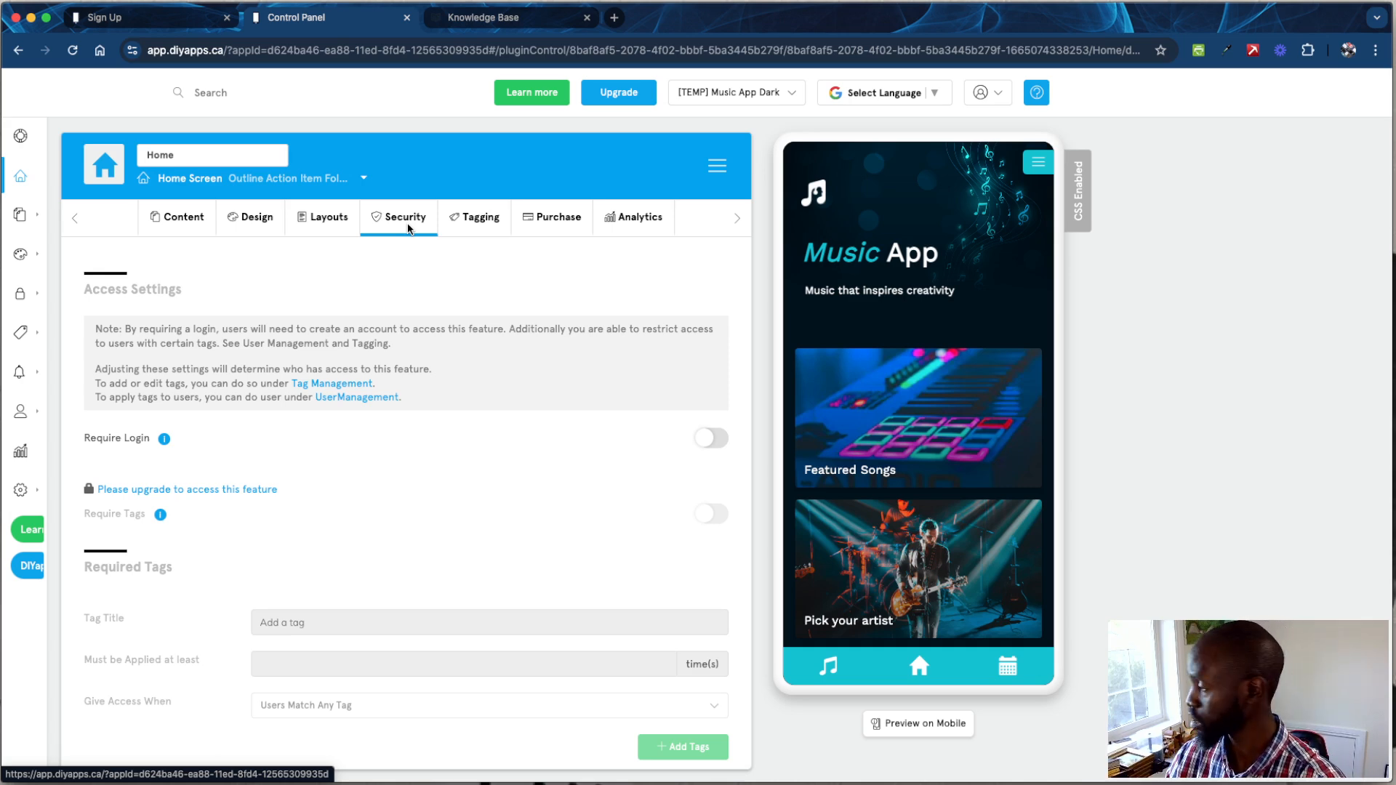
pyautogui.click(469, 222)
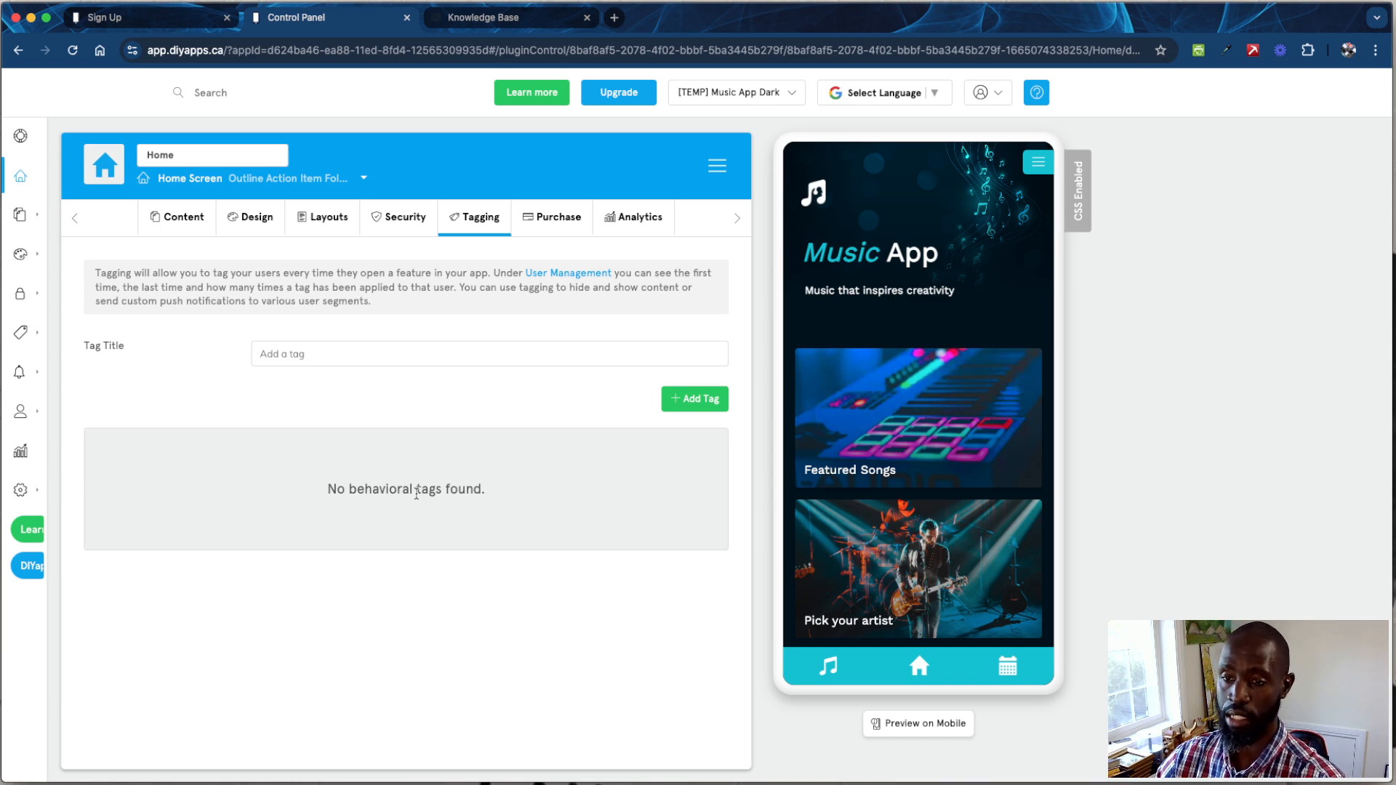
pyautogui.click(557, 236)
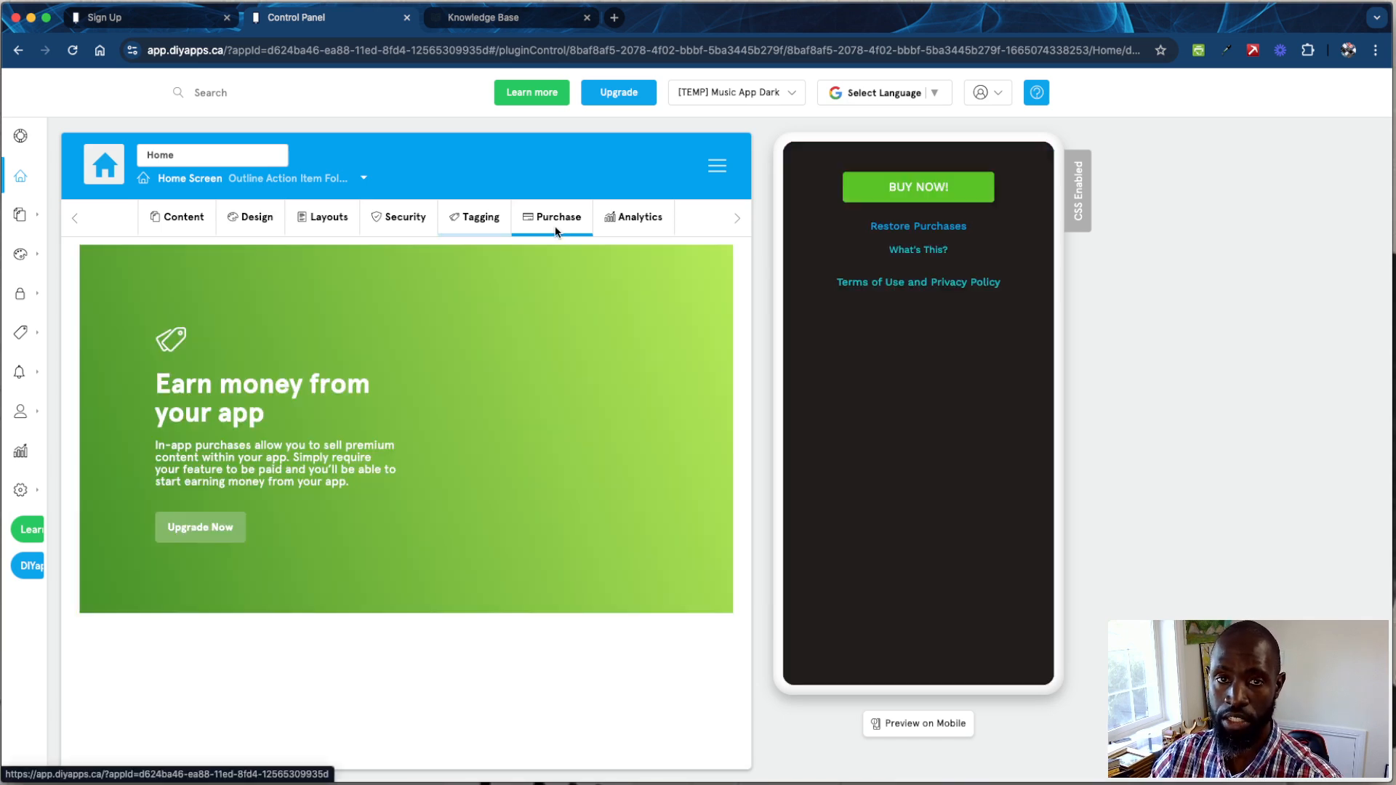
pyautogui.click(632, 217)
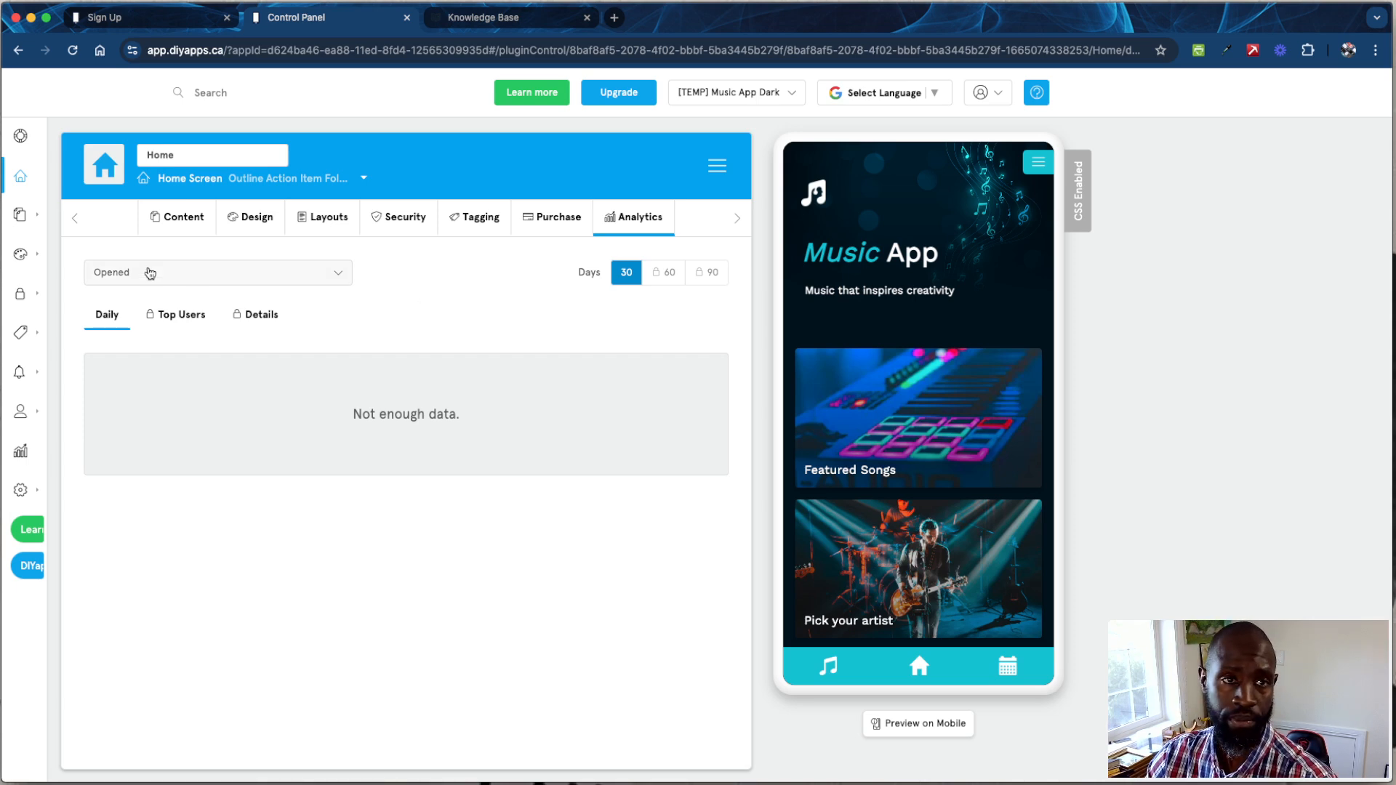
# - Open My Features from the App Components and look through the features available in the app
pyautogui.moveTo(37, 221)
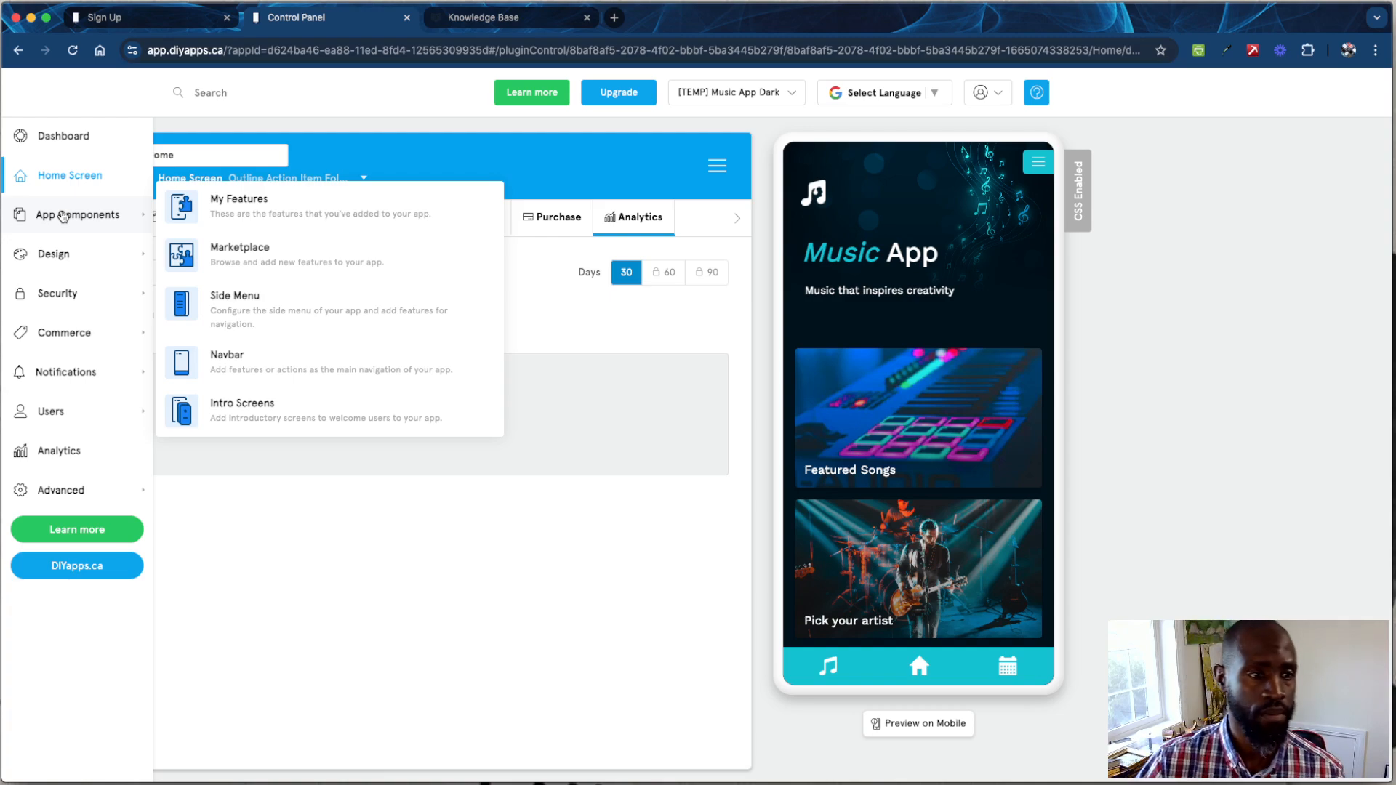
pyautogui.click(251, 215)
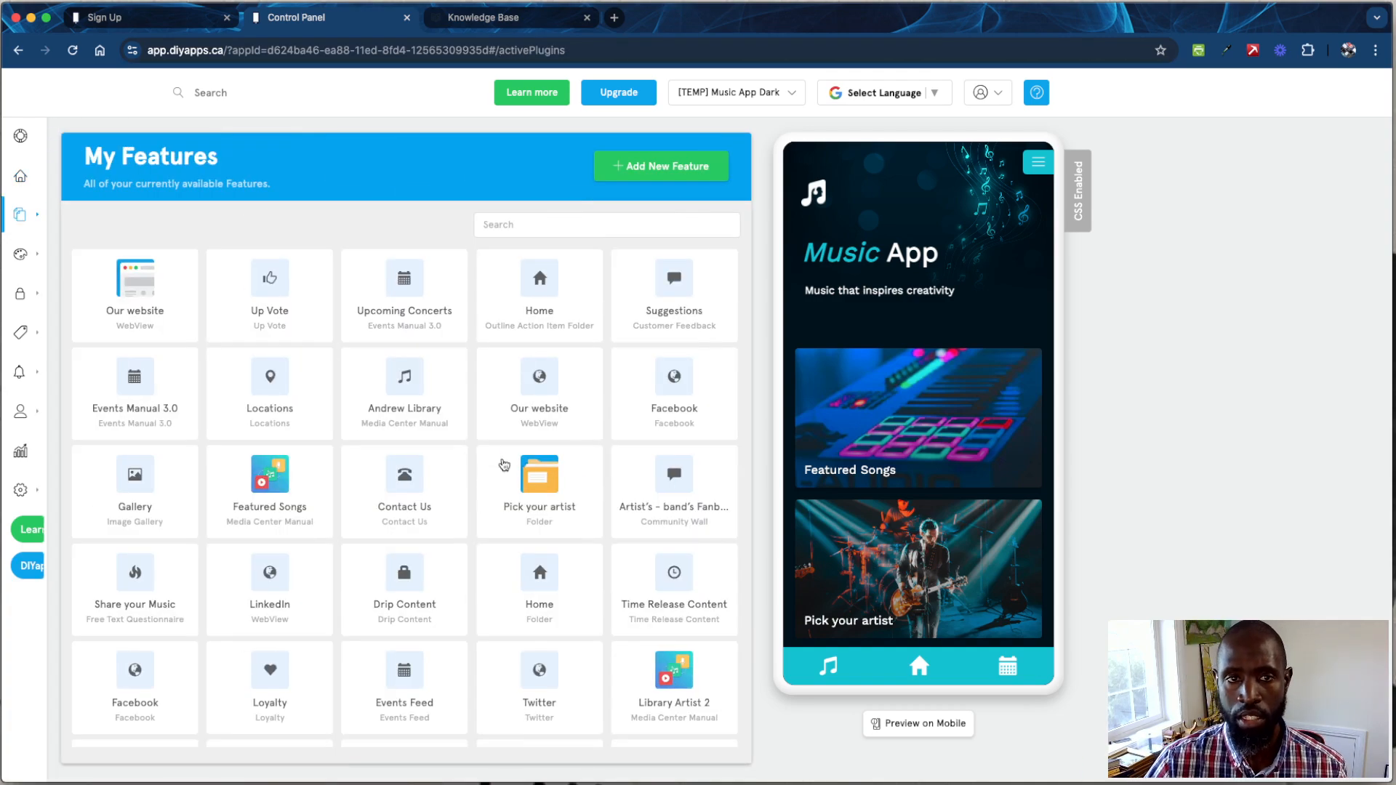
pyautogui.scroll(-10, 399, 502)
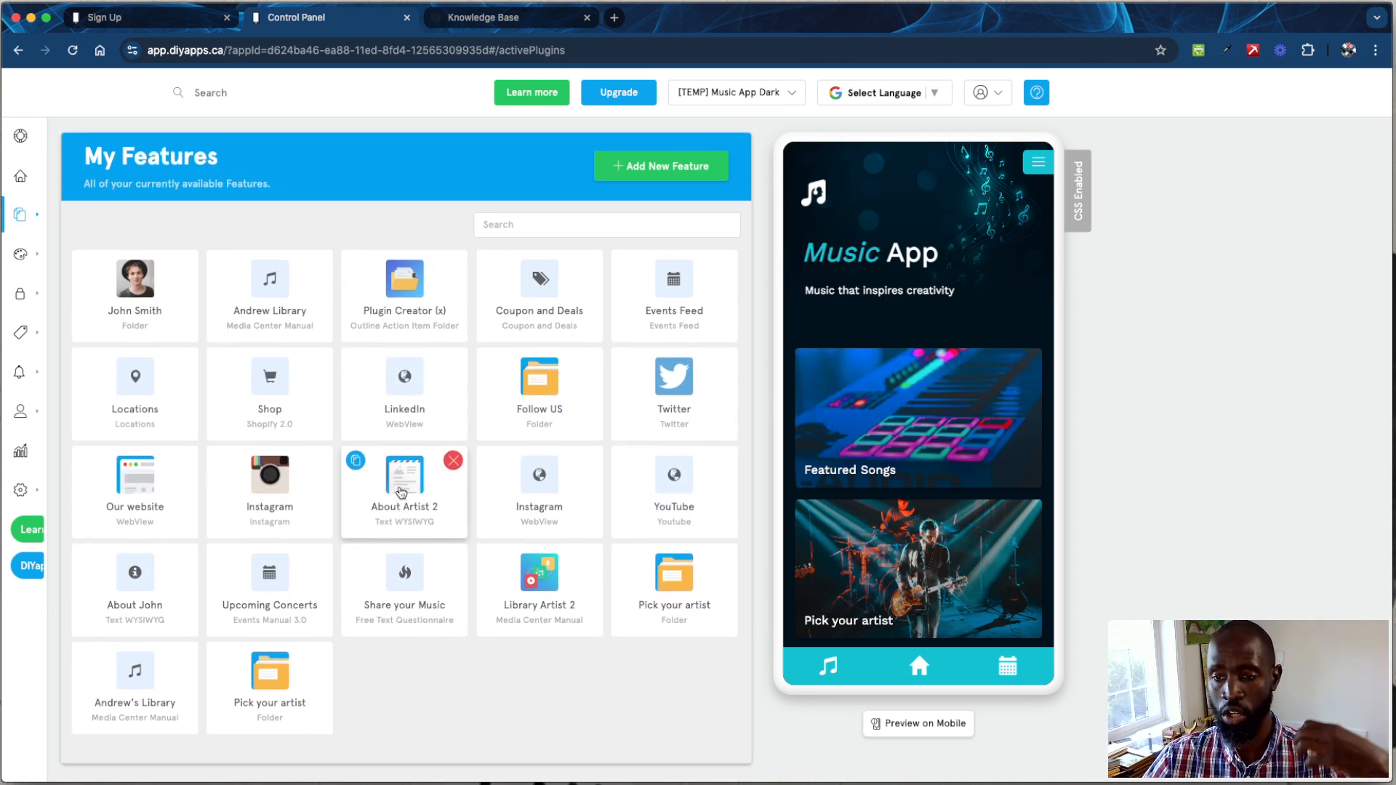
pyautogui.scroll(8, 400, 492)
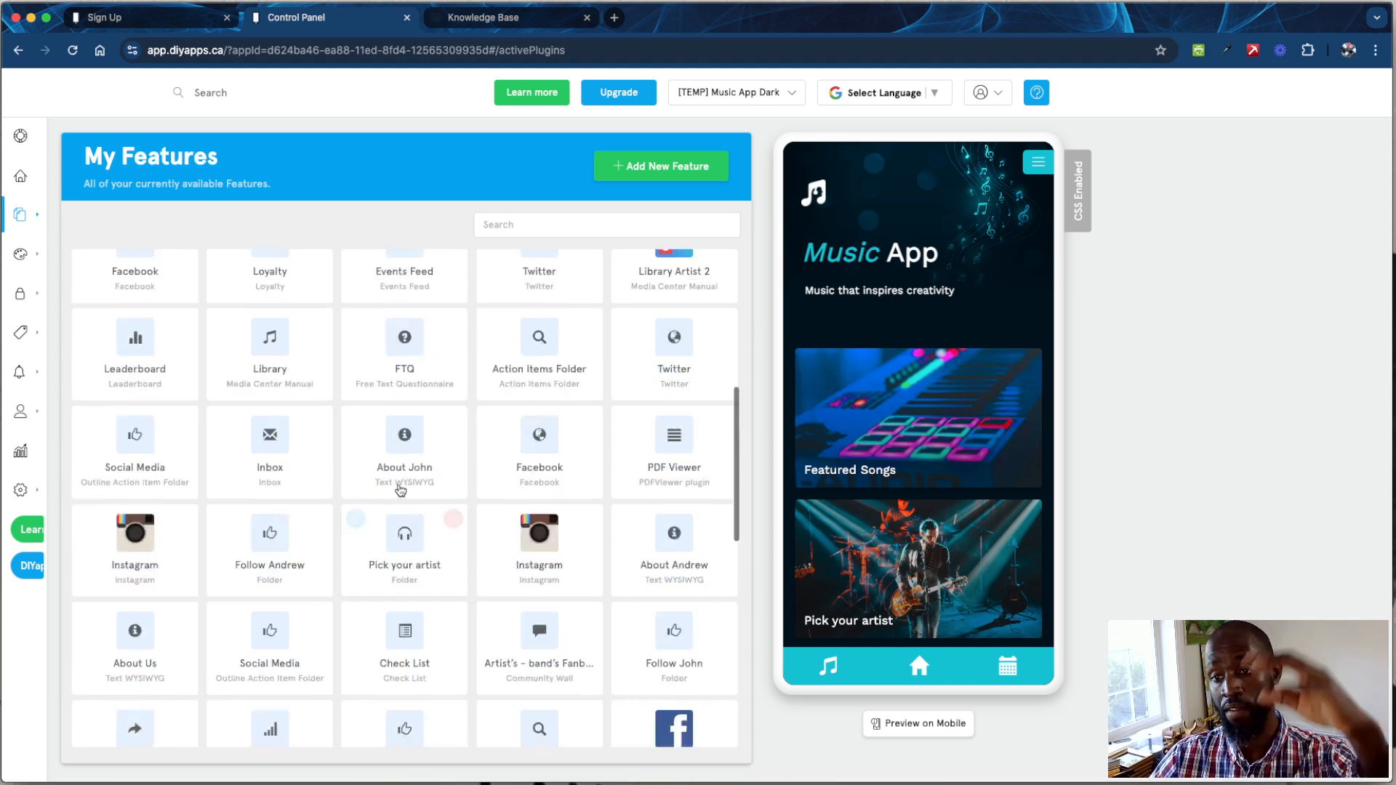
# - Open the Marketplace of addable features from the App Components, and return to the My Features list
pyautogui.scroll(5, 400, 491)
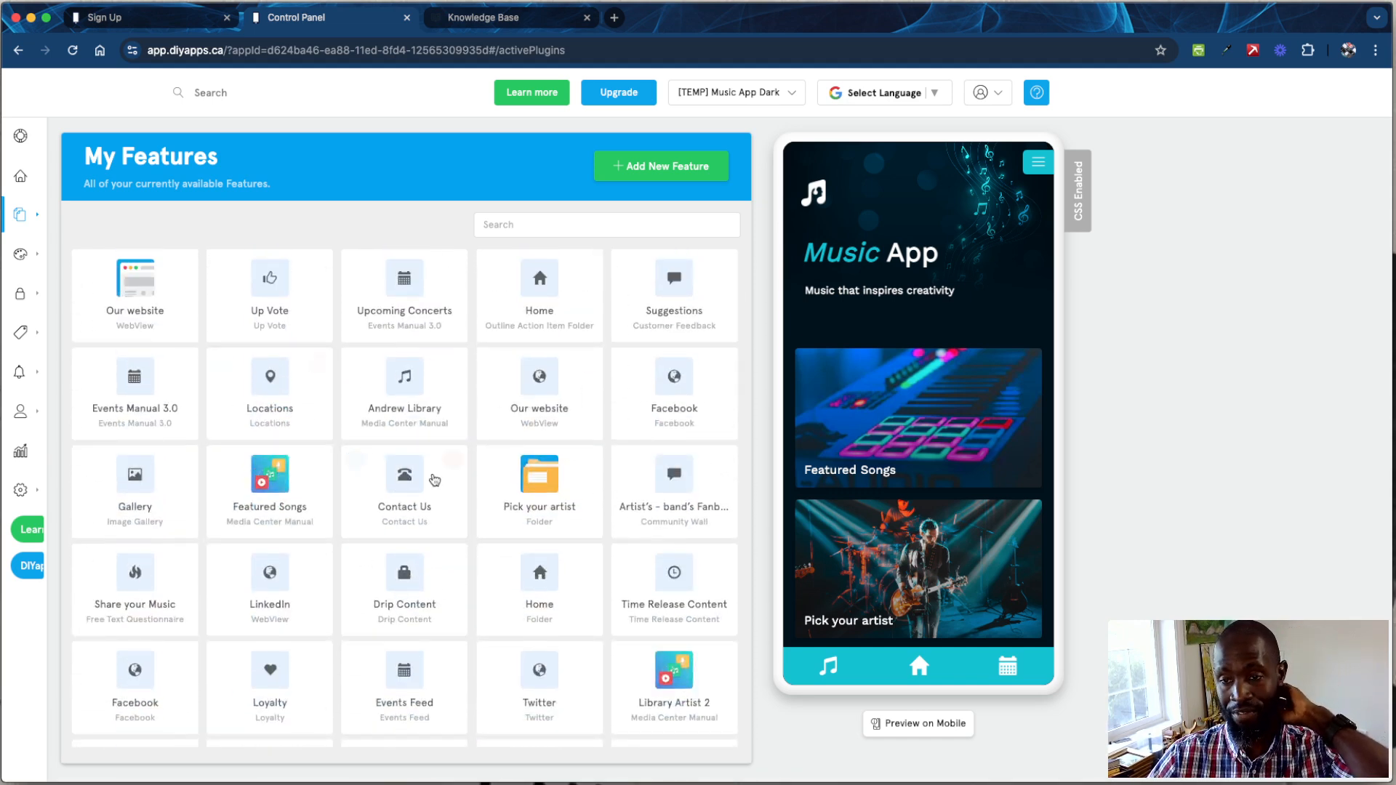
pyautogui.moveTo(408, 476)
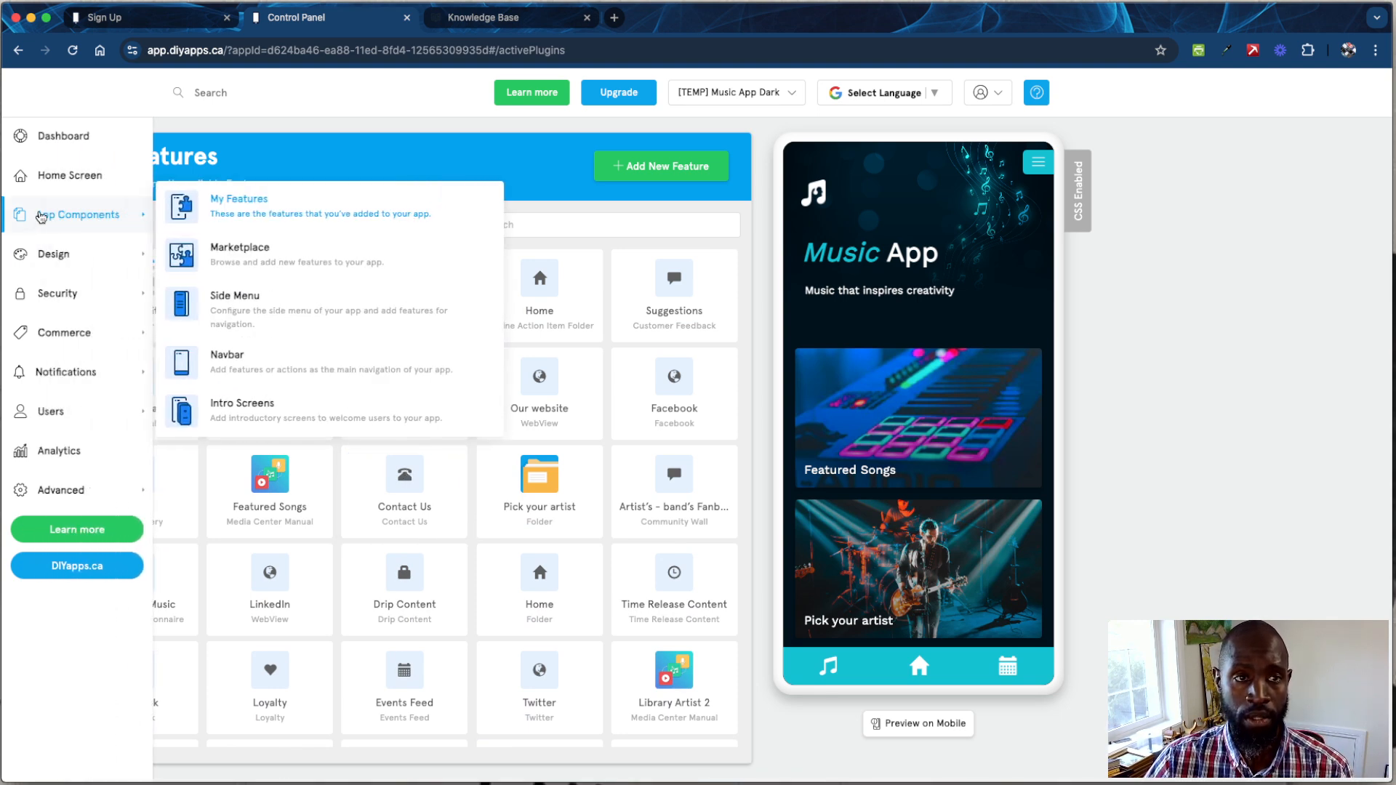
pyautogui.click(194, 262)
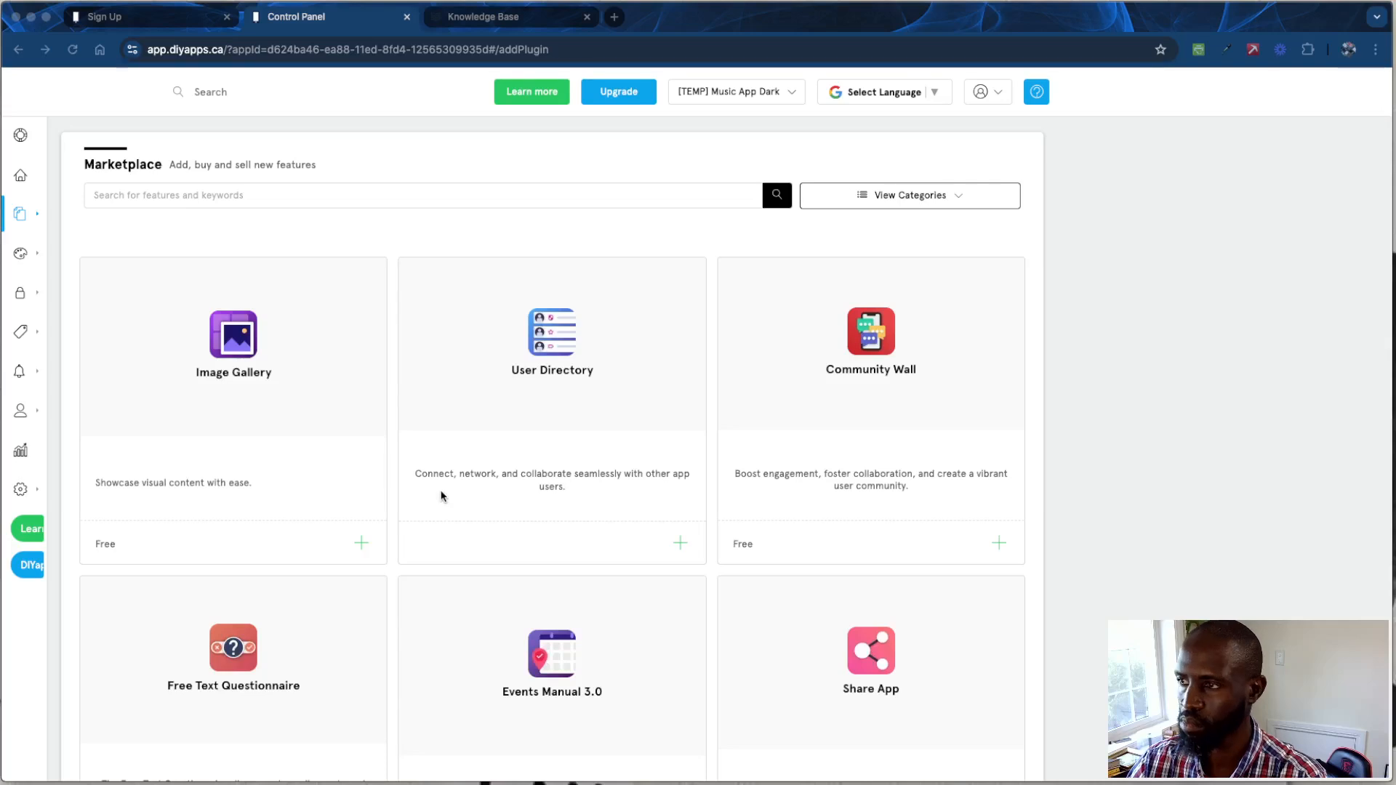
pyautogui.click(40, 216)
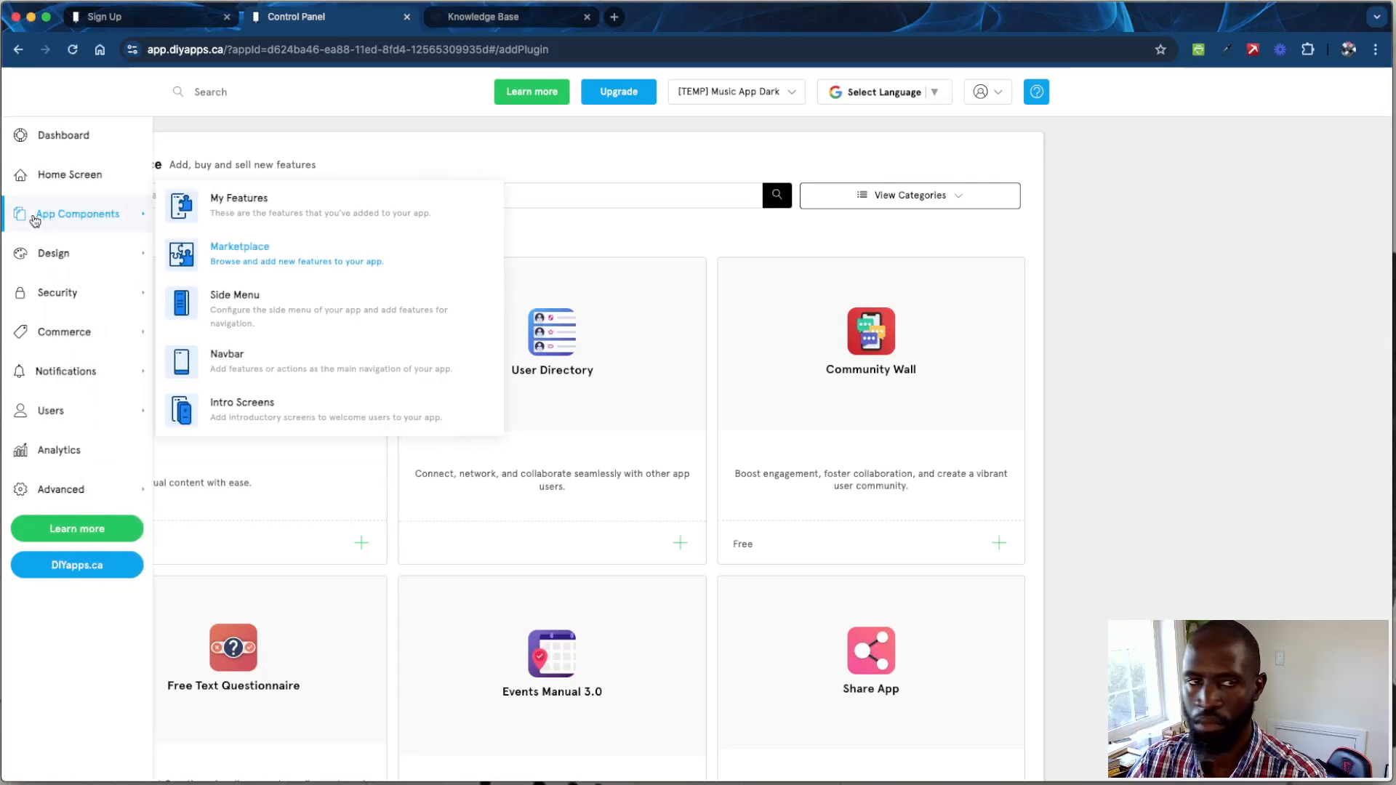
pyautogui.click(242, 210)
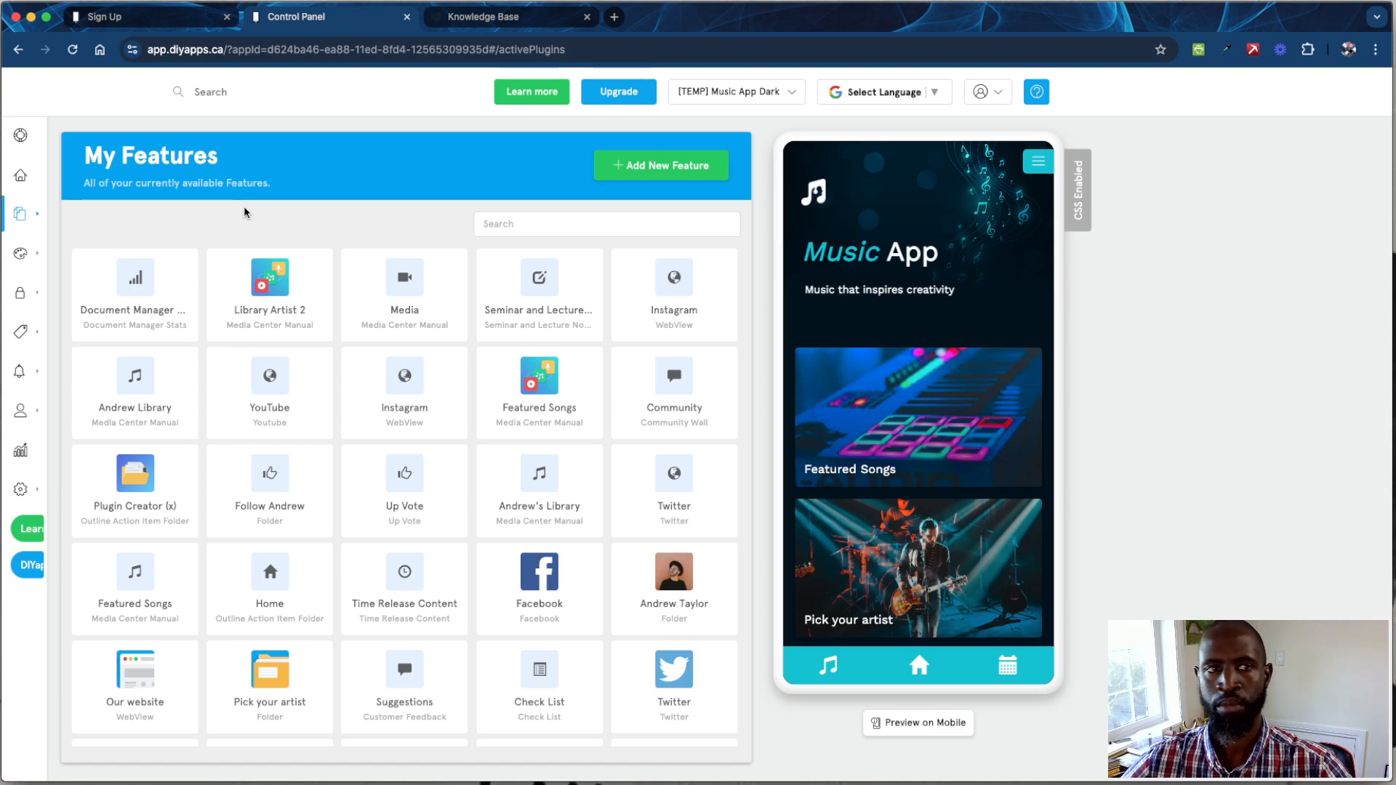
# - Revisit the Marketplace to see how a feature is added, and go back to examine the feature tiles in My Features
pyautogui.moveTo(63, 221)
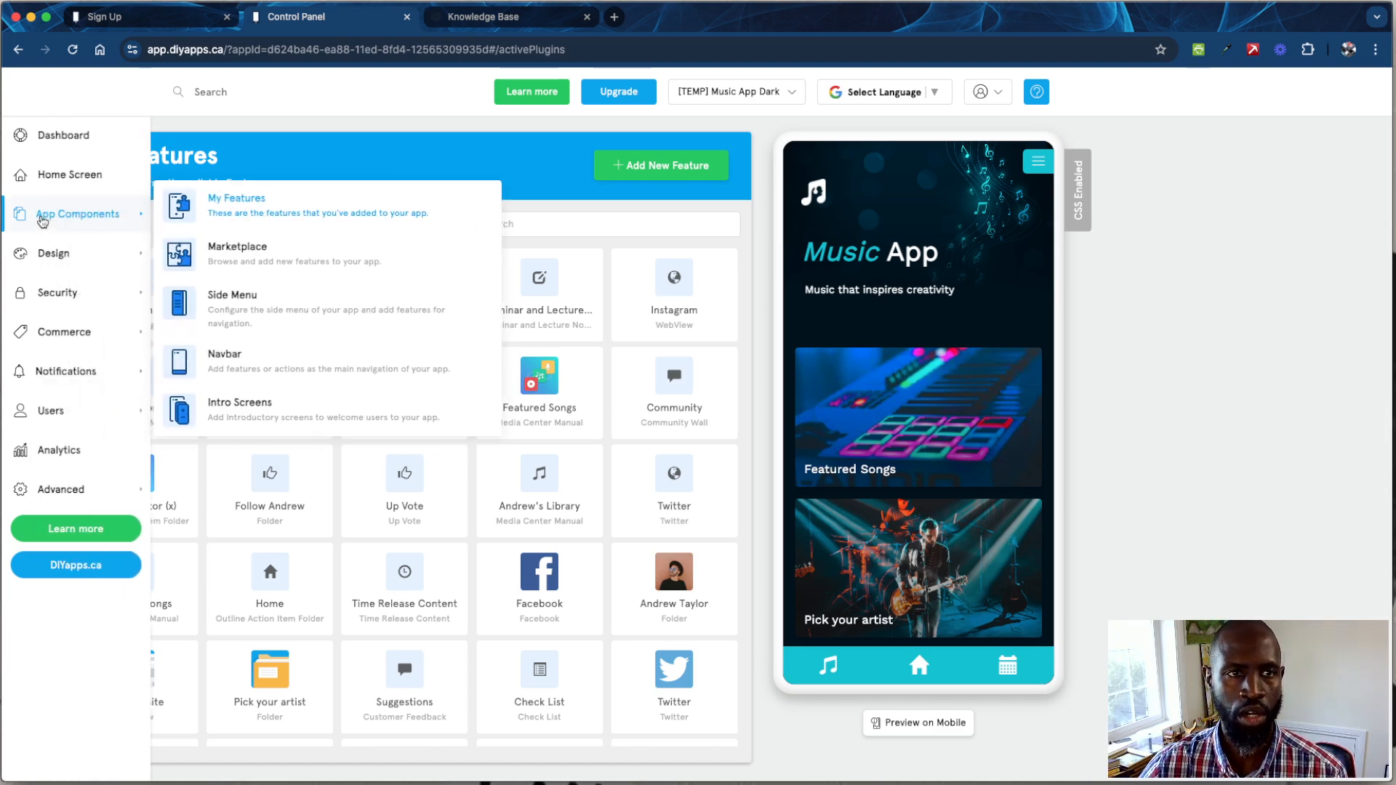
pyautogui.click(233, 249)
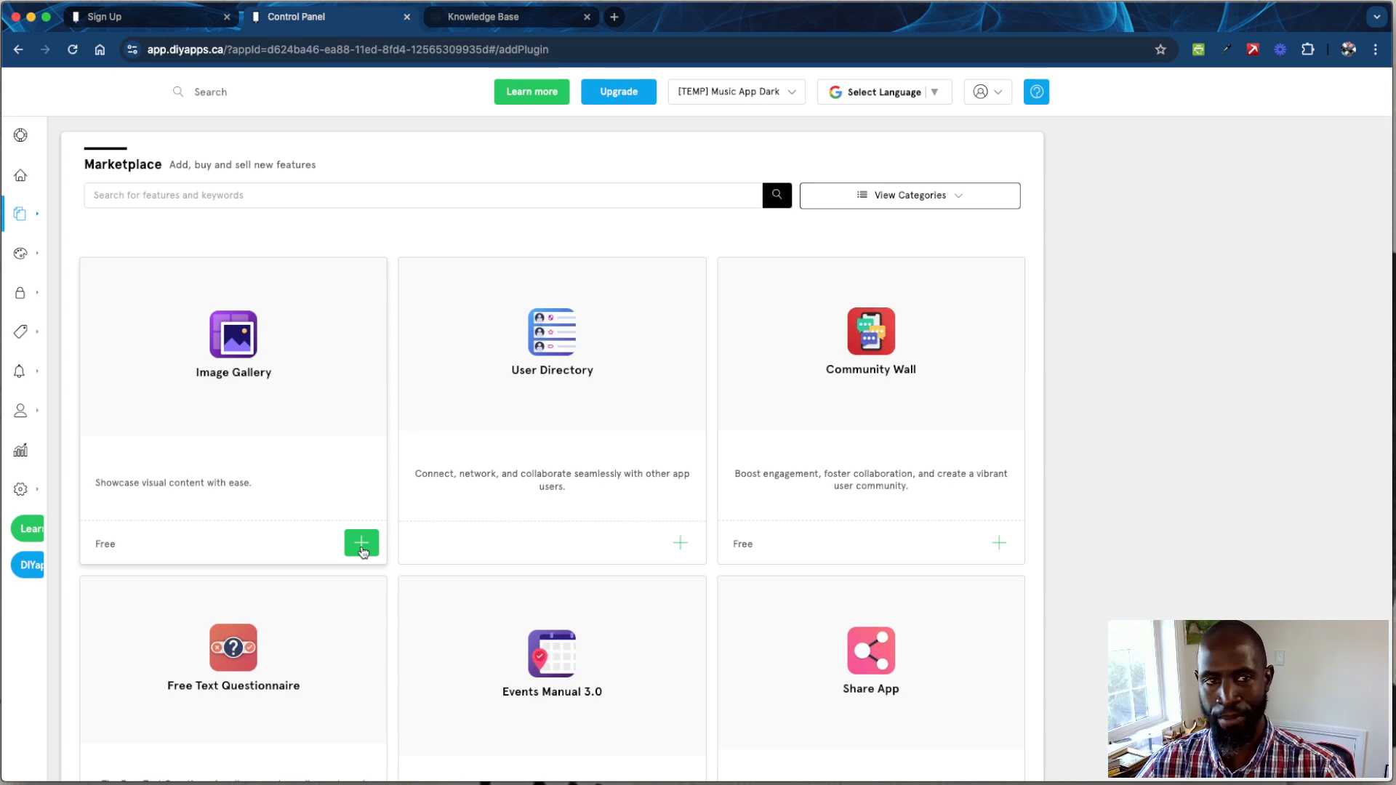
pyautogui.moveTo(146, 211)
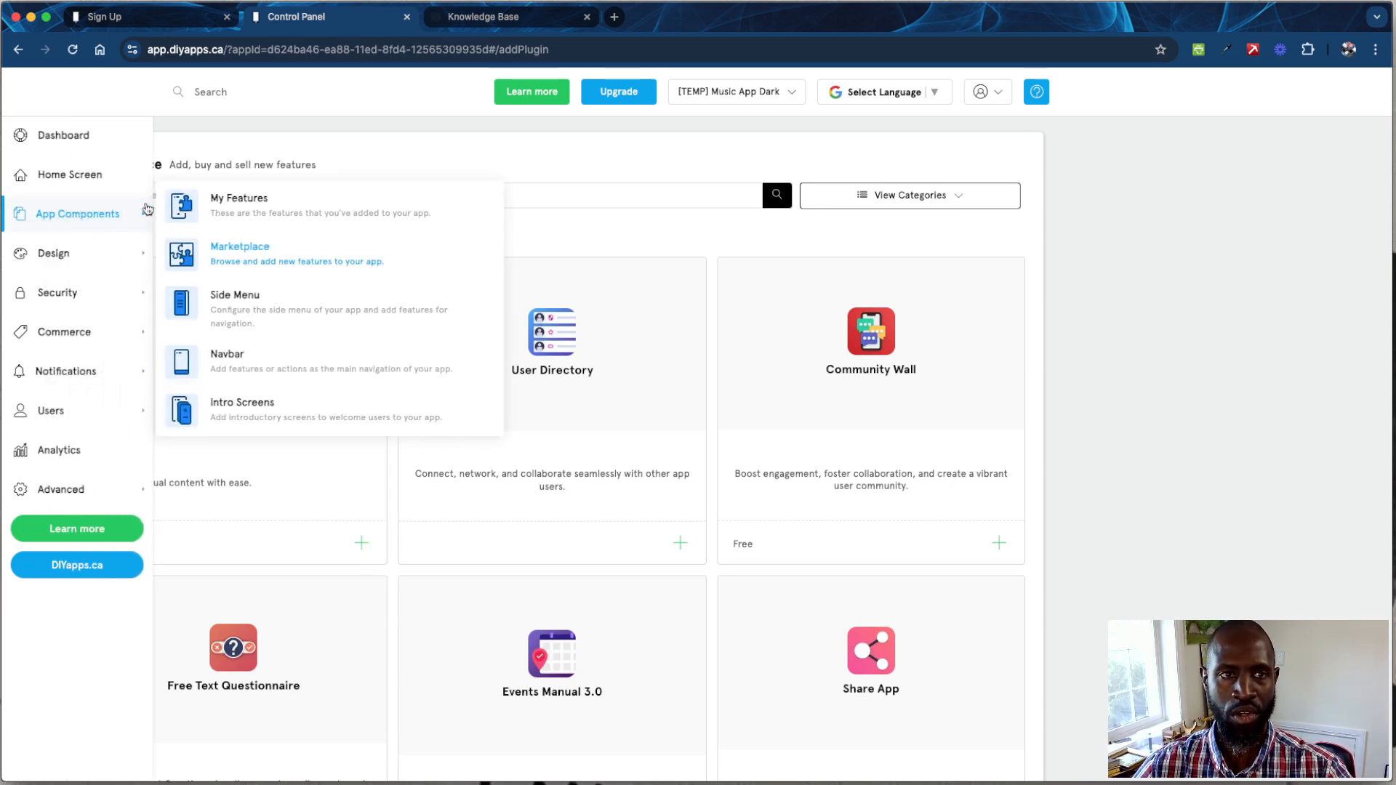
pyautogui.click(233, 201)
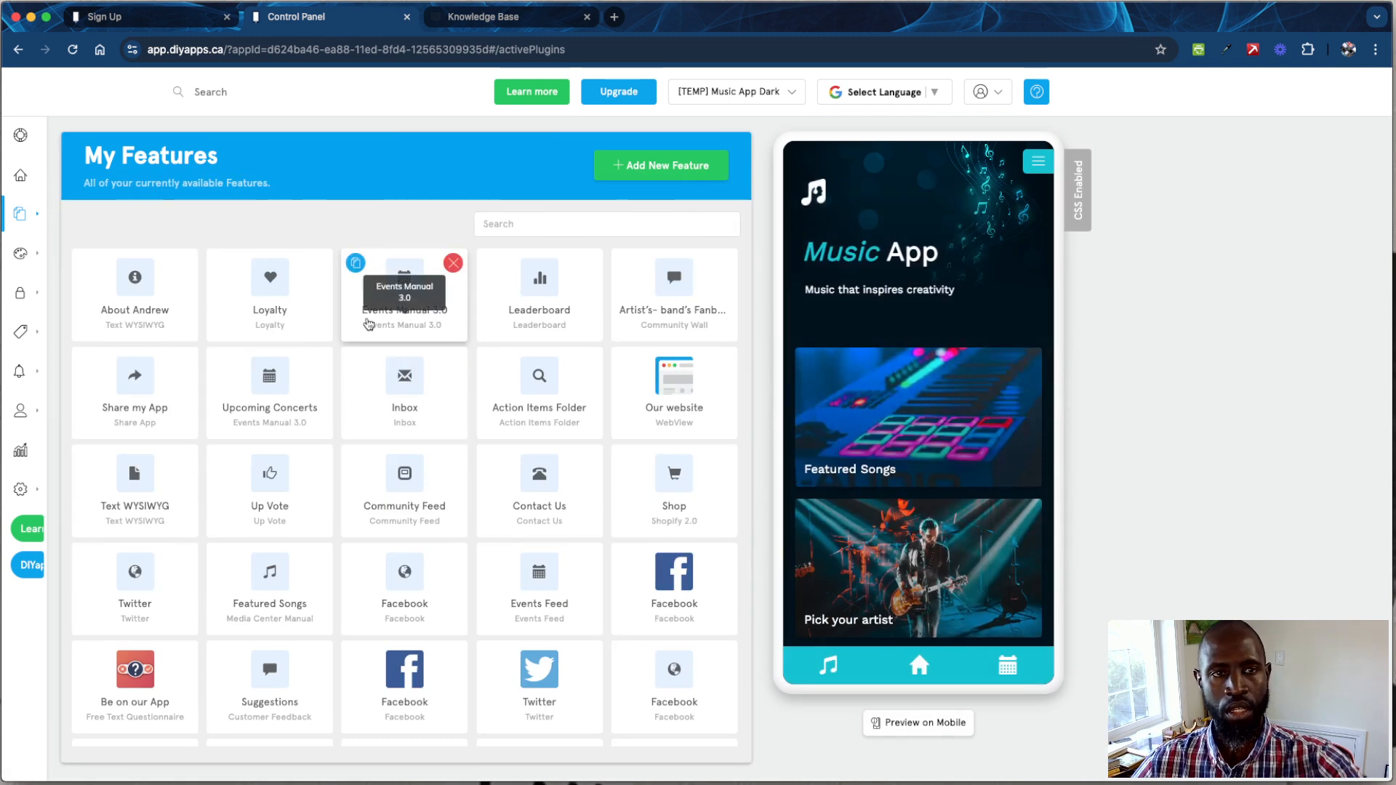
pyautogui.moveTo(357, 363)
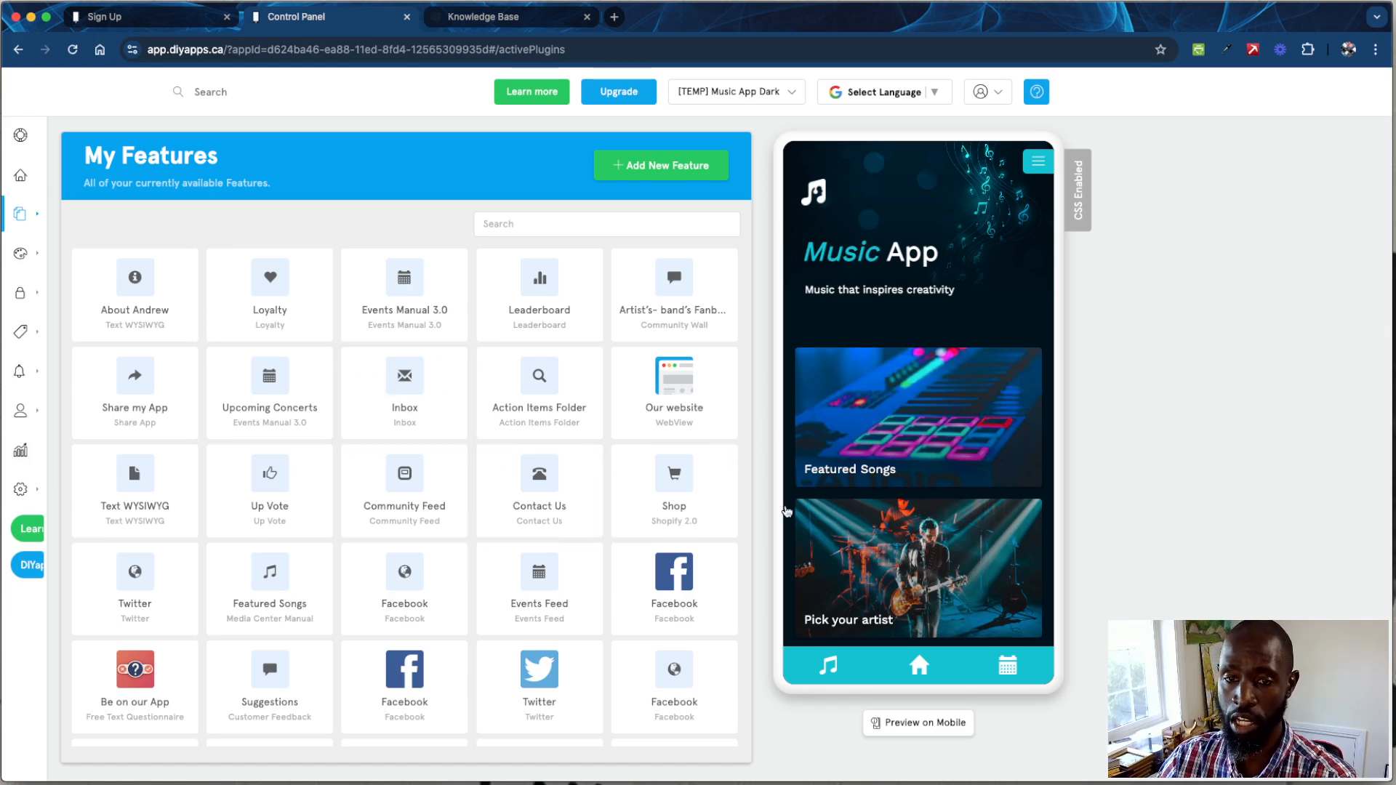
pyautogui.moveTo(358, 458)
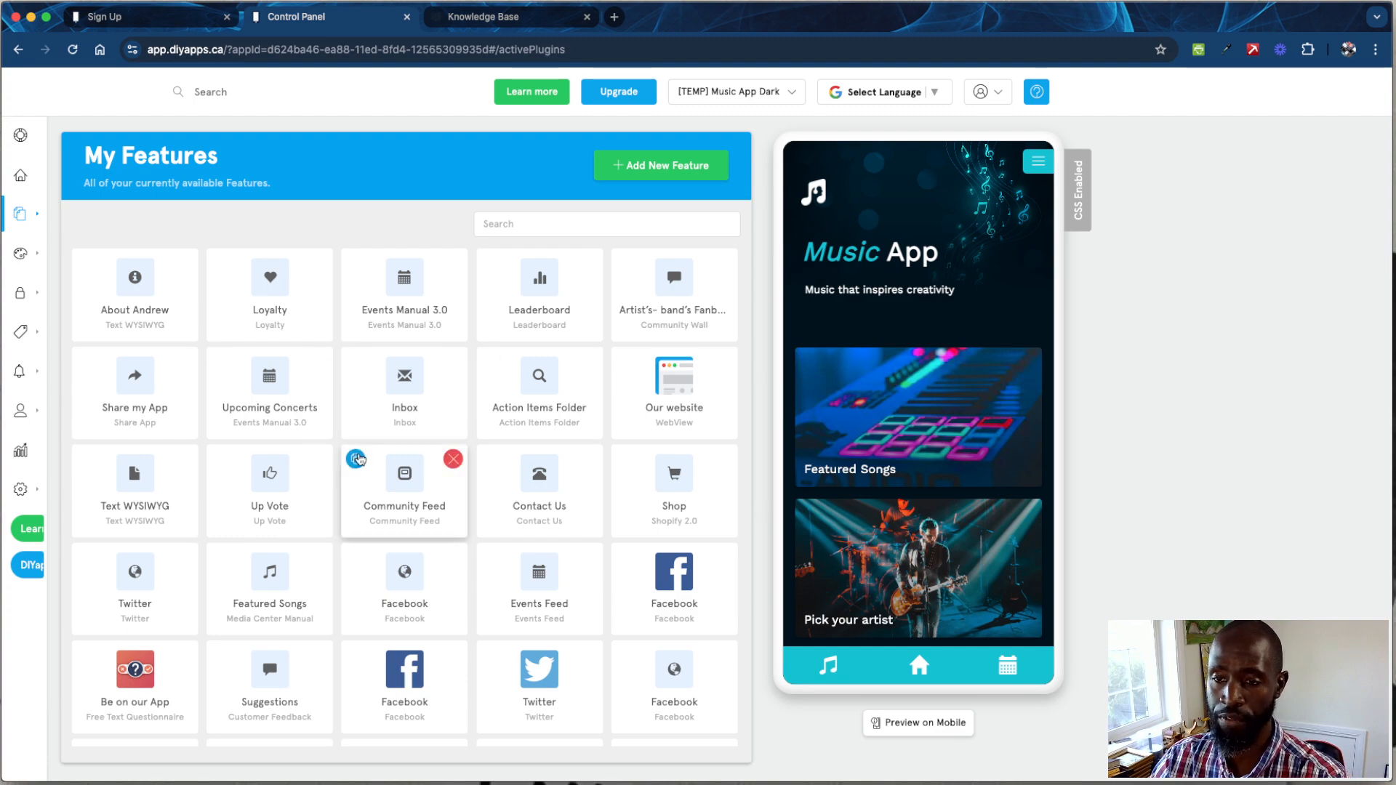
pyautogui.scroll(-5, 357, 459)
pyautogui.scroll(5, 357, 459)
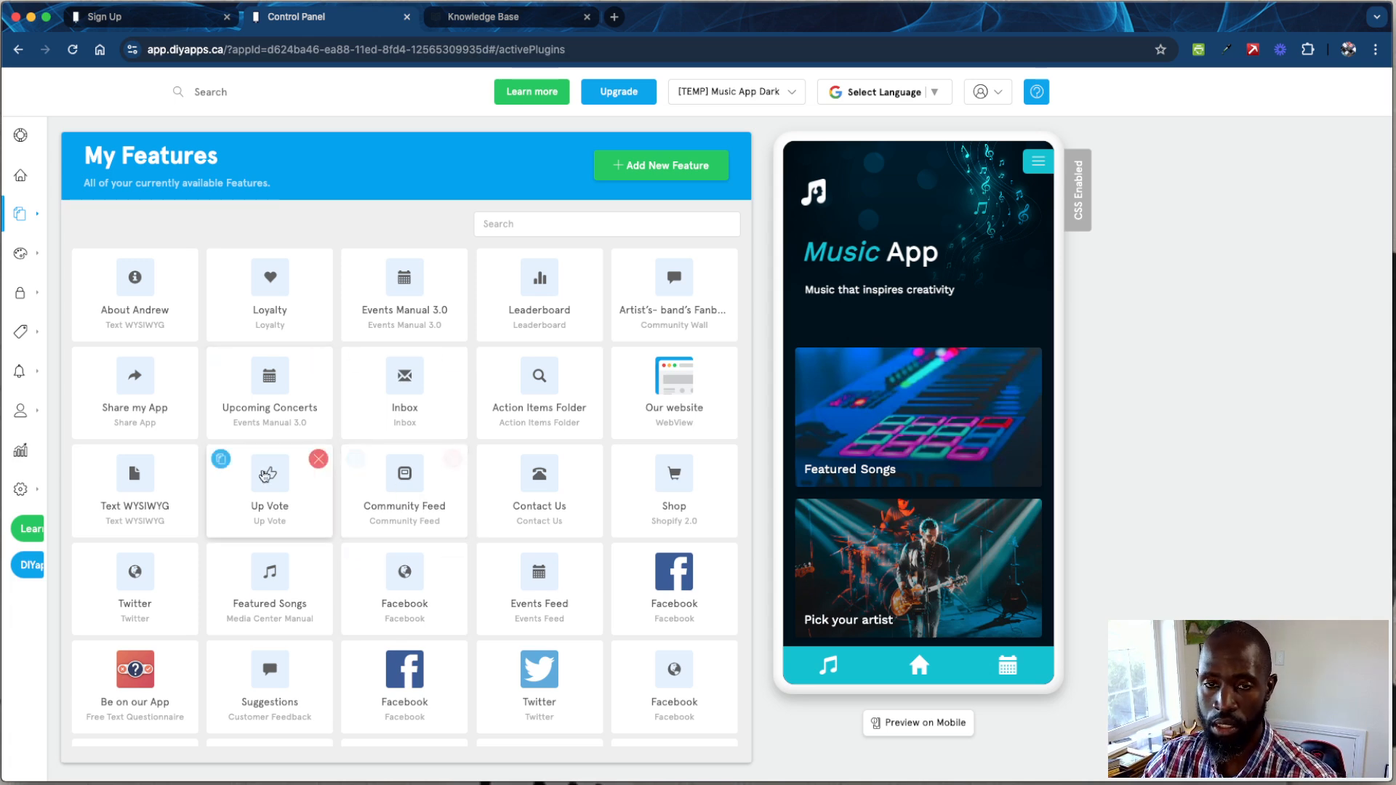
# - Open the Side Menu settings from the App Components and review the menu's feature entries
pyautogui.moveTo(73, 214)
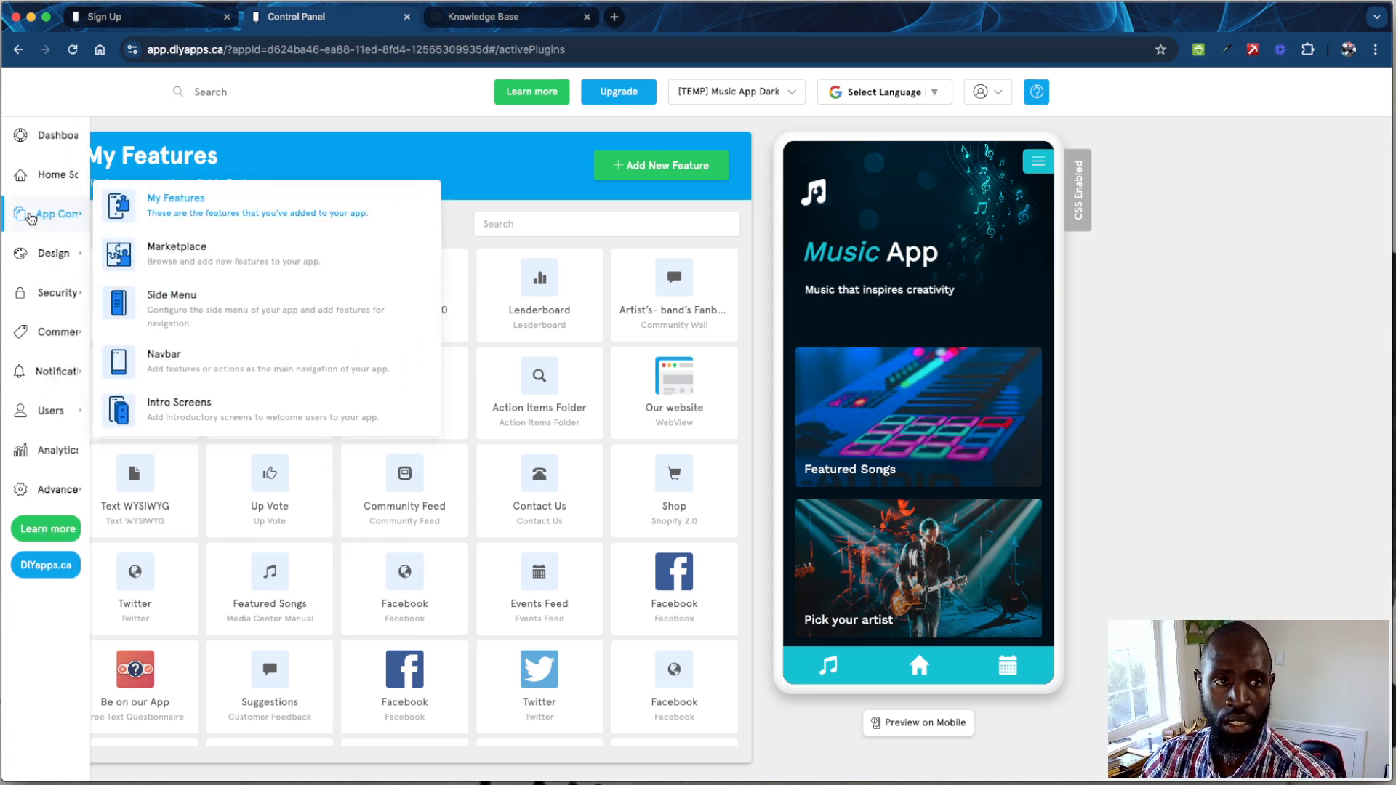
pyautogui.click(243, 304)
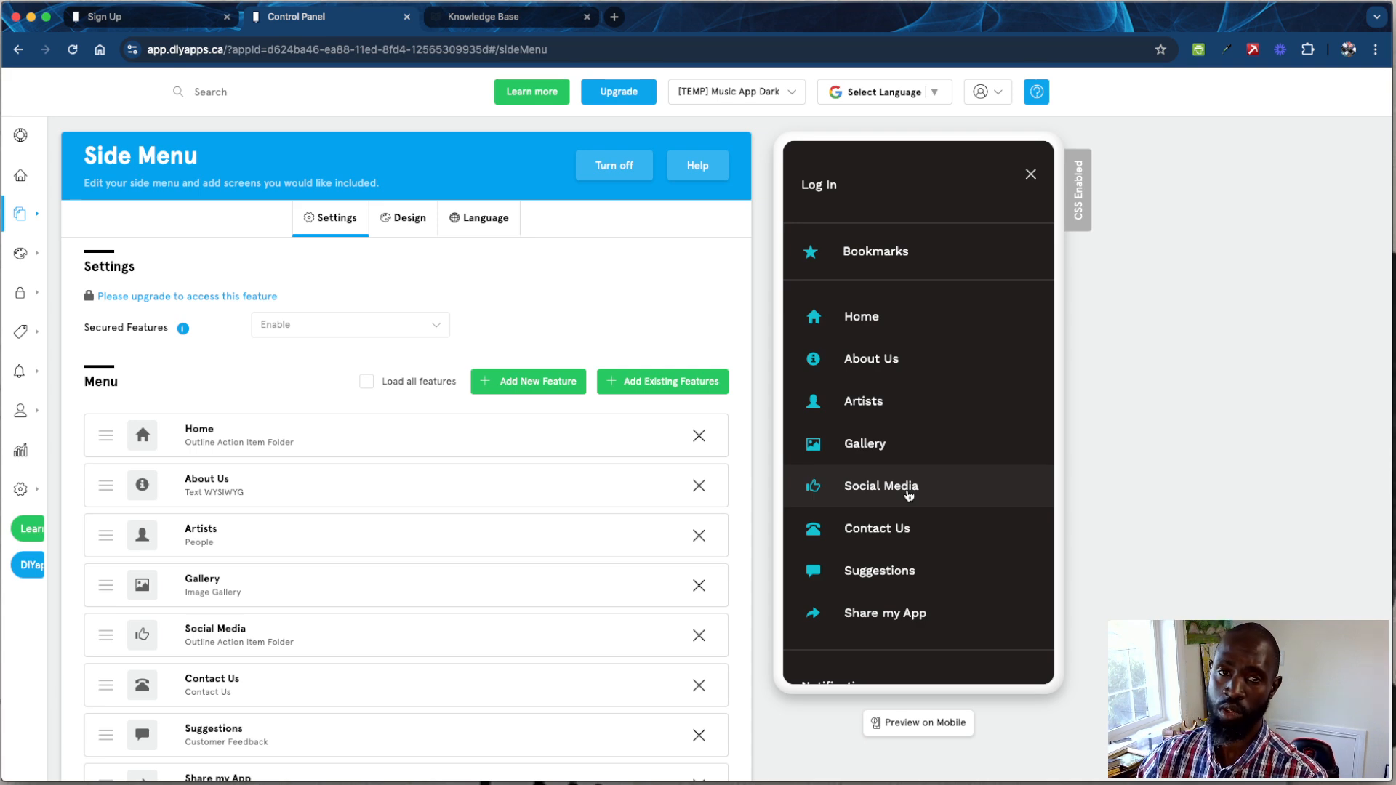
pyautogui.scroll(-2, 387, 509)
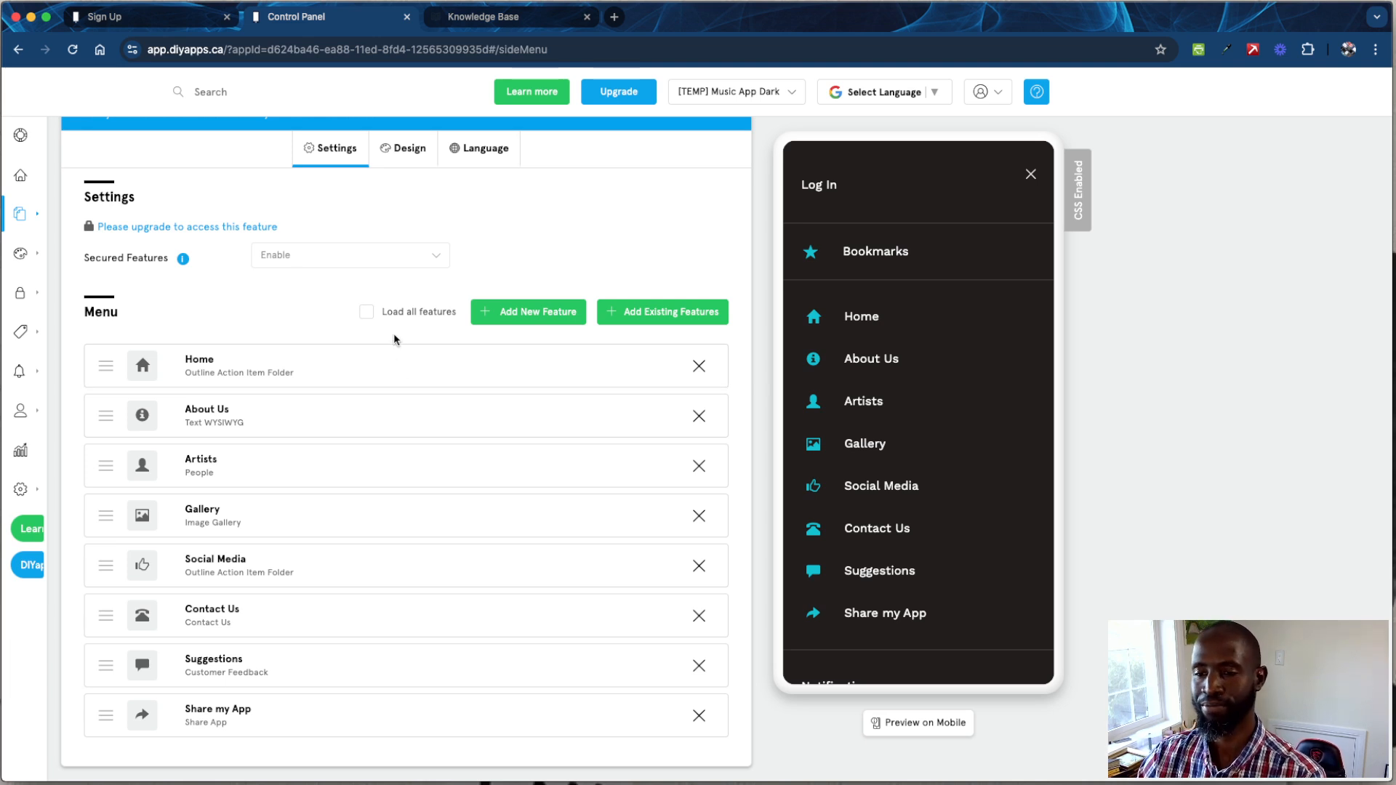
# - Open the Navbar settings, close the side menu in the app preview, and add the Shop (Shopify 2.0) feature as a navbar action item
pyautogui.moveTo(41, 222)
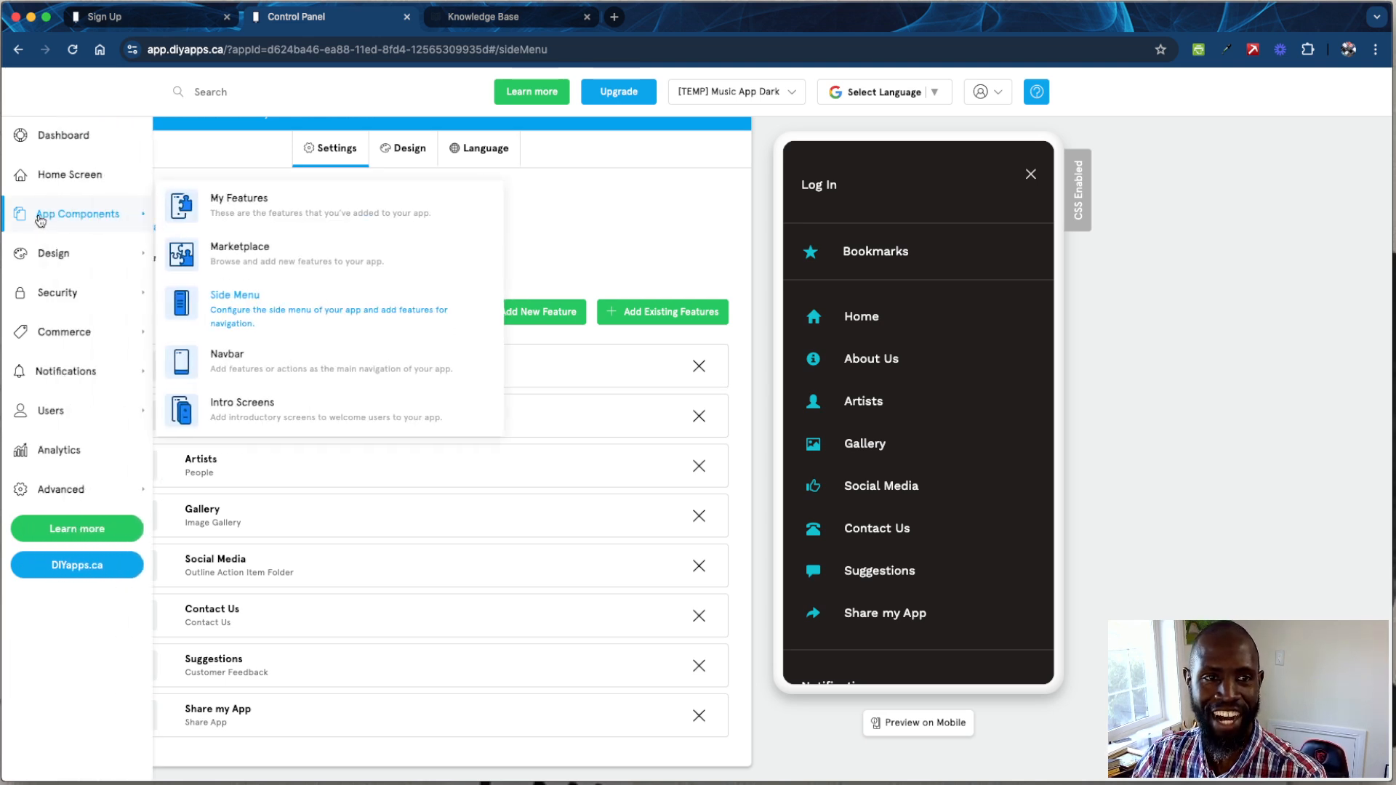
pyautogui.click(230, 359)
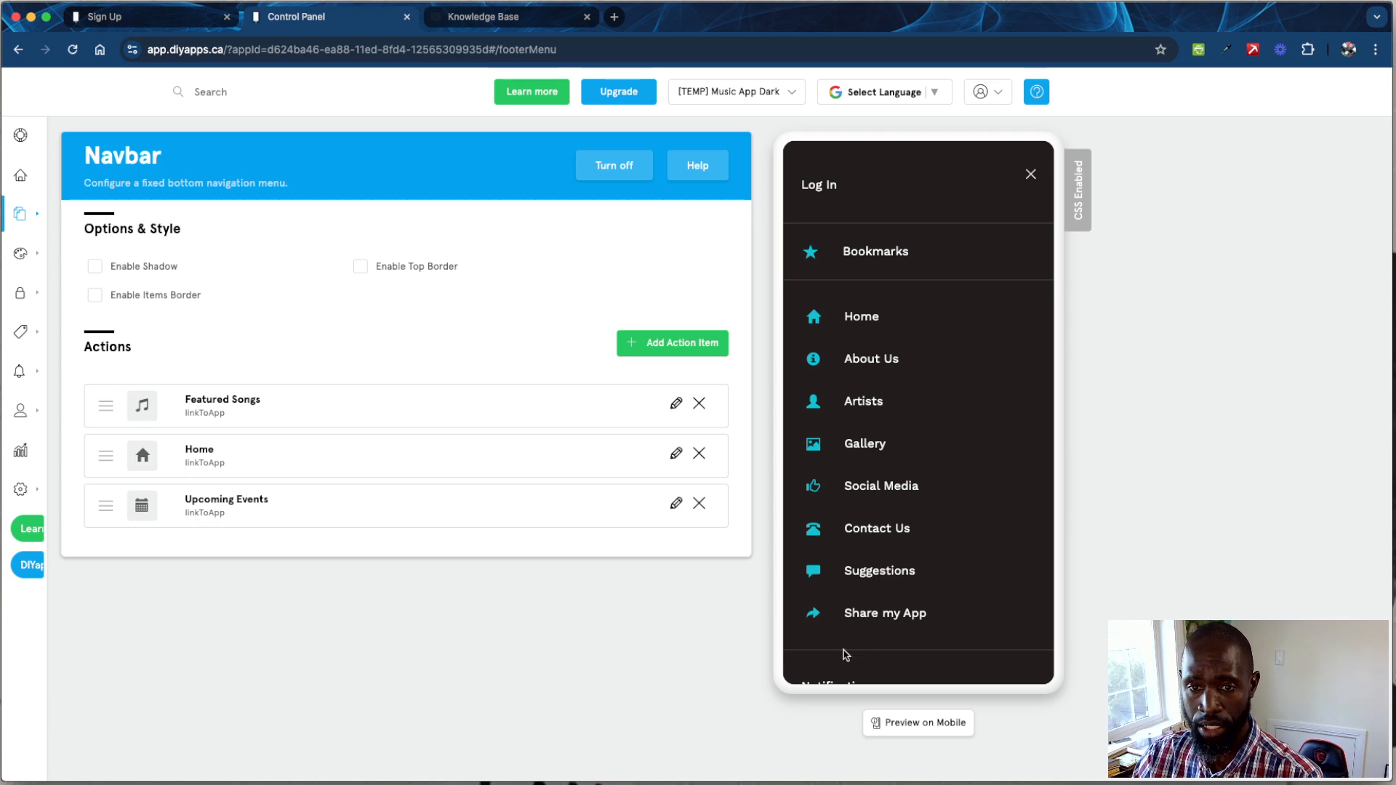
pyautogui.click(1031, 175)
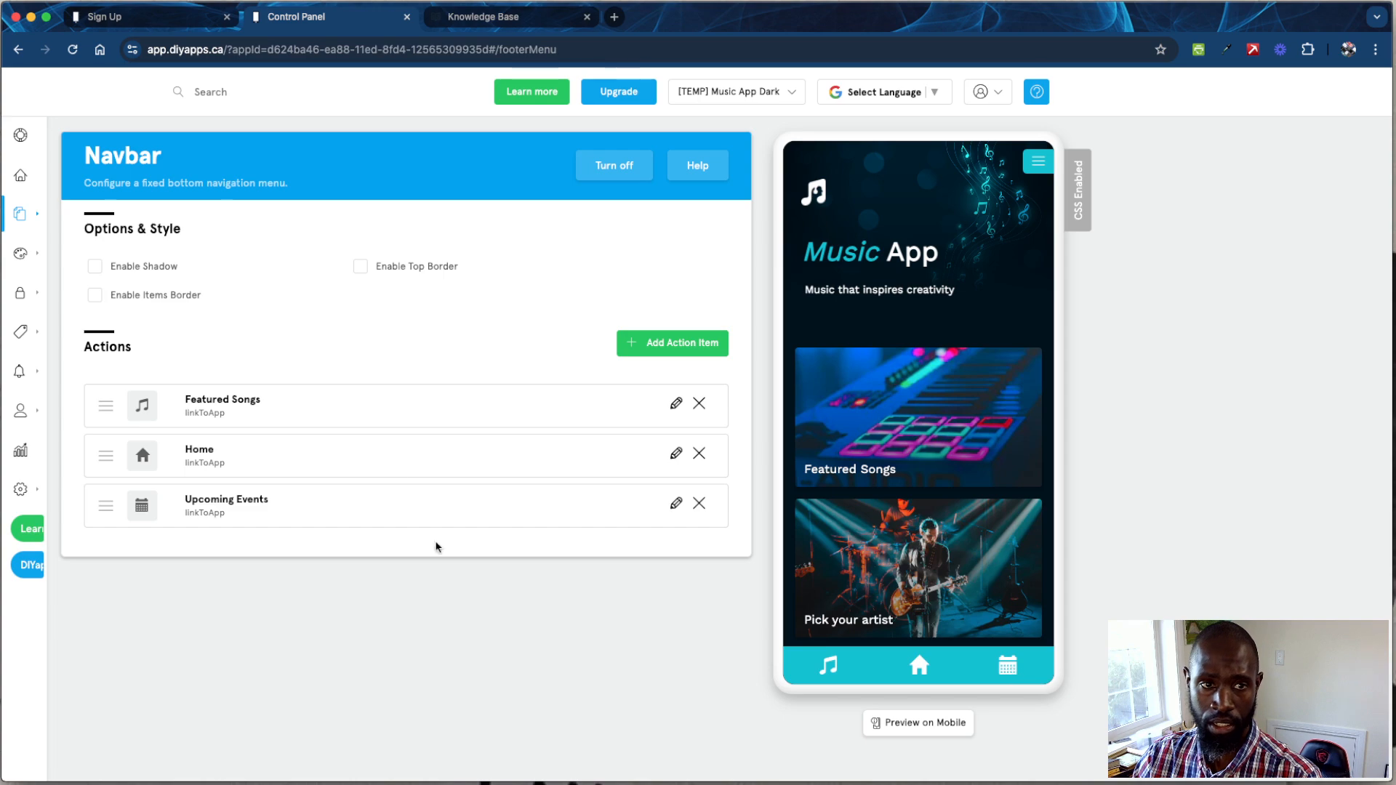
pyautogui.click(624, 349)
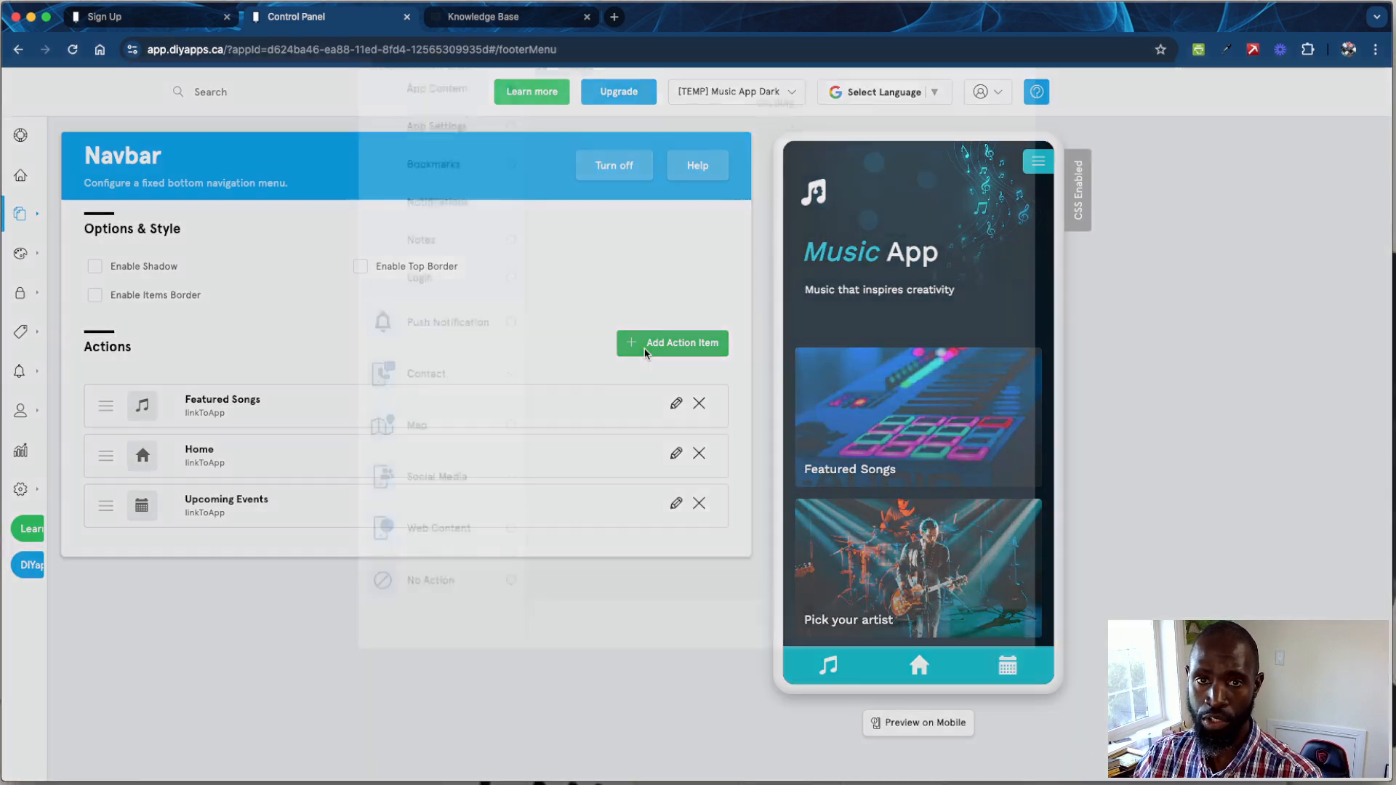
pyautogui.click(862, 259)
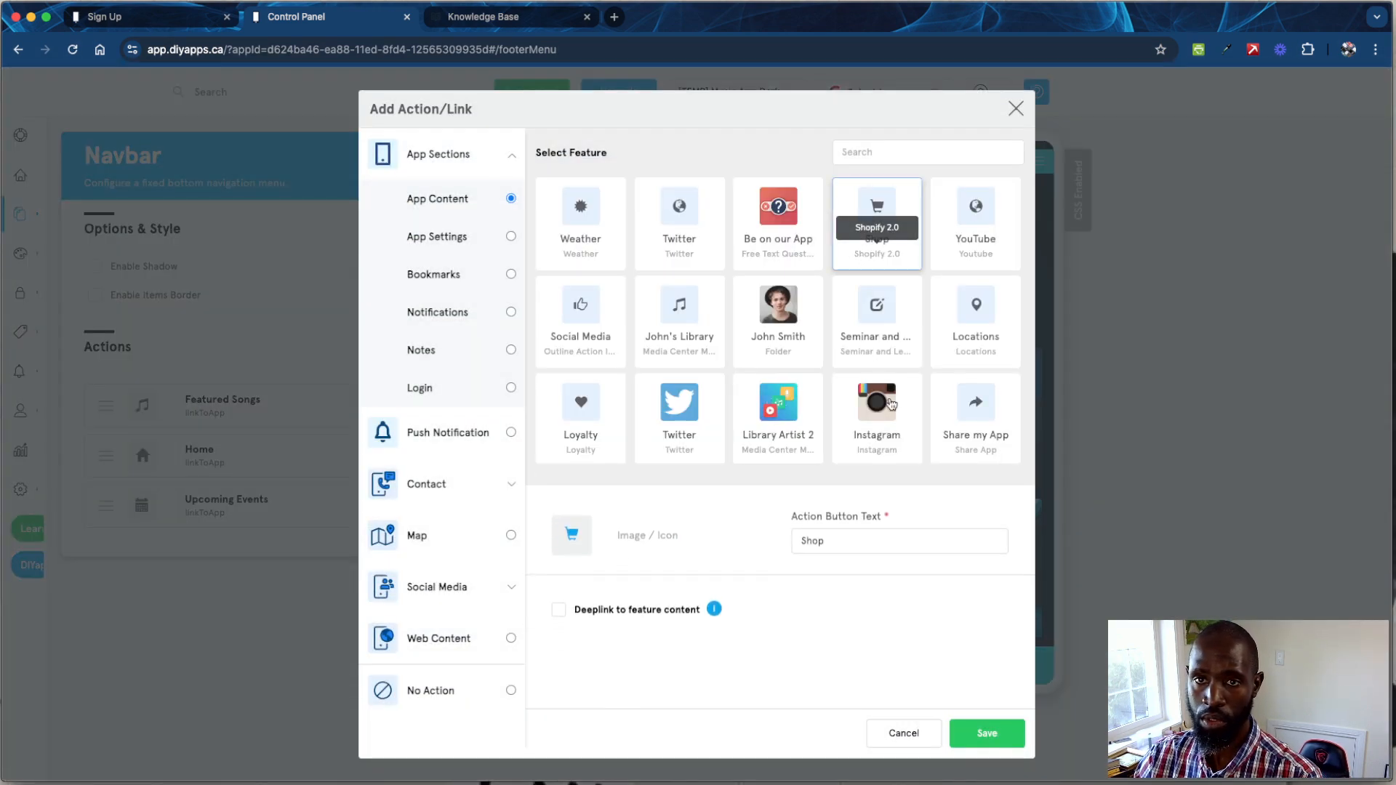
pyautogui.click(979, 734)
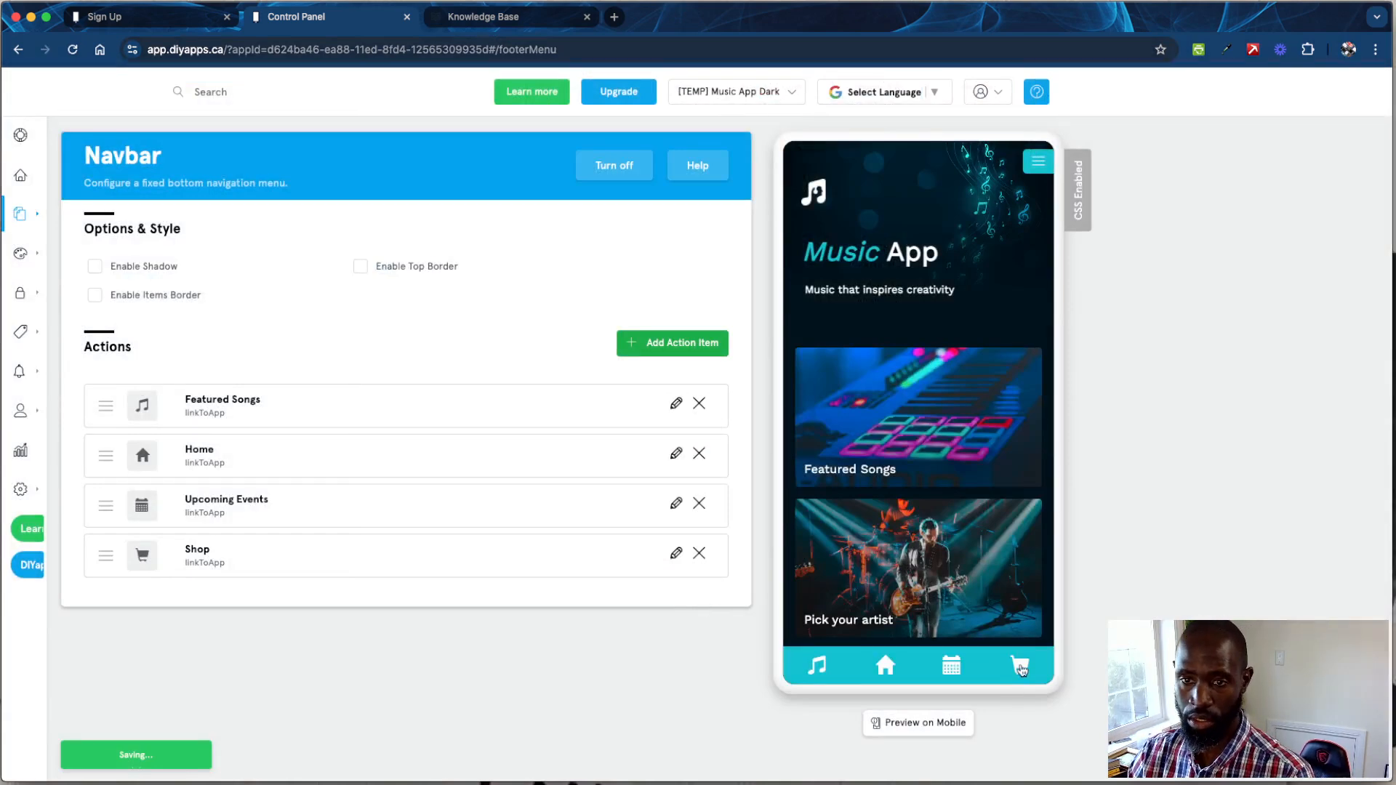
# - Open the Intro Screens page from the App Components and look at its sample
pyautogui.moveTo(33, 218)
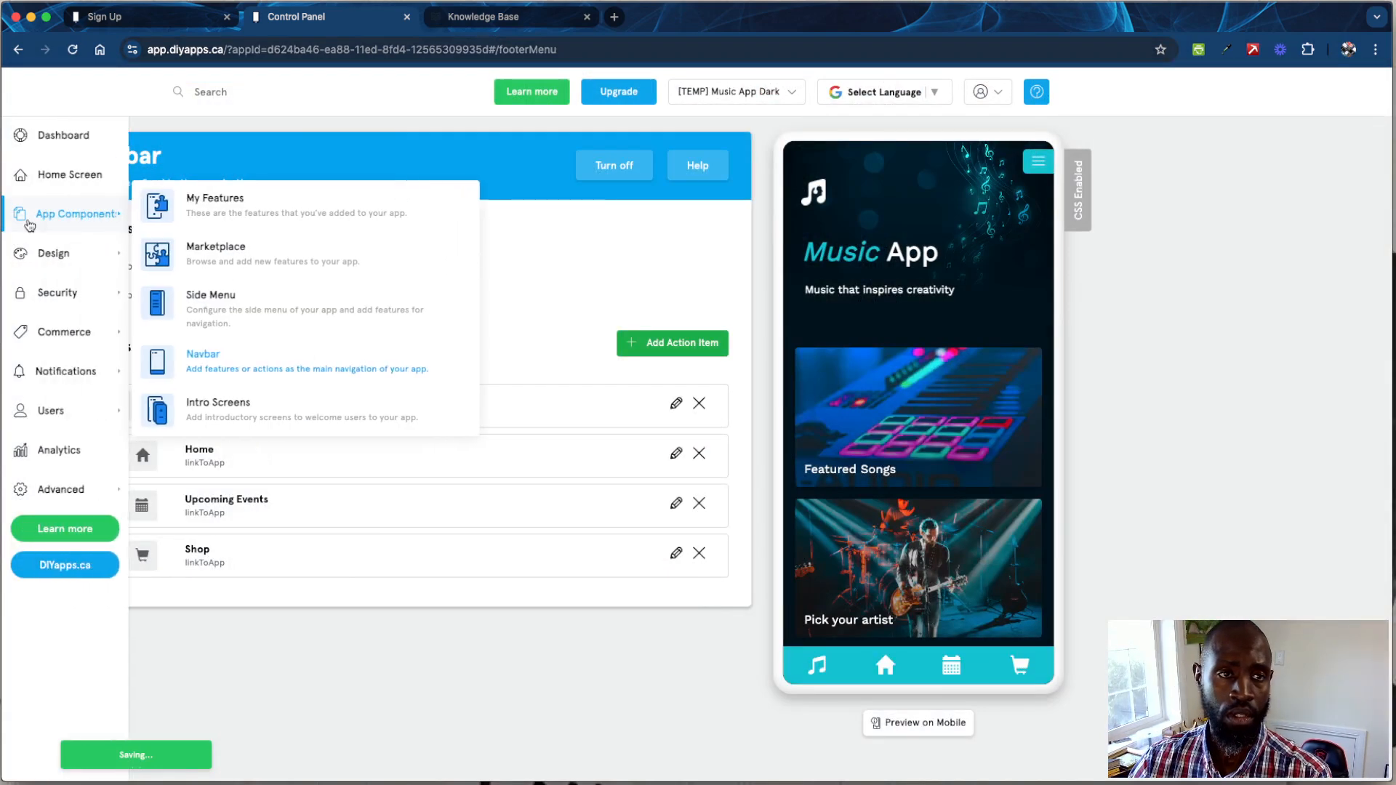
pyautogui.click(227, 409)
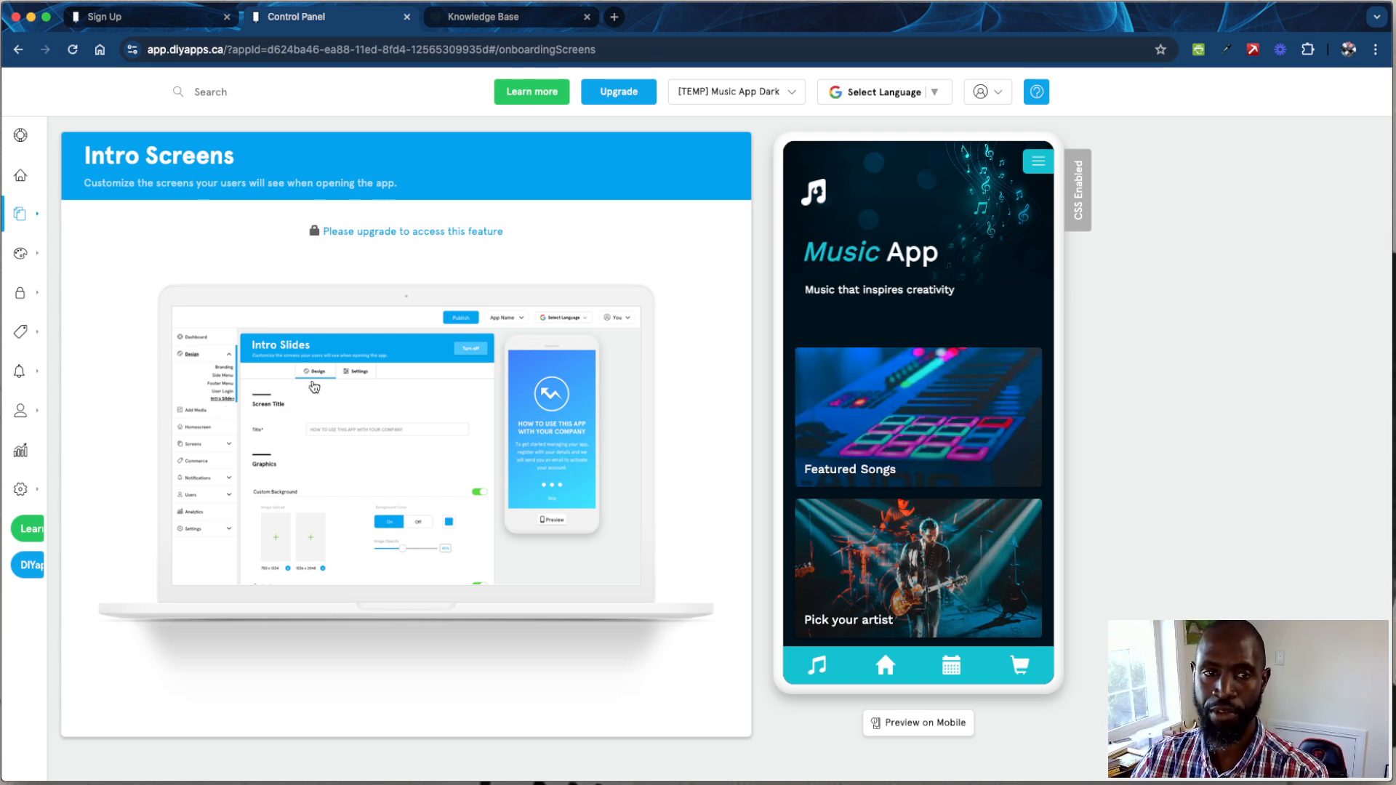
pyautogui.moveTo(43, 223)
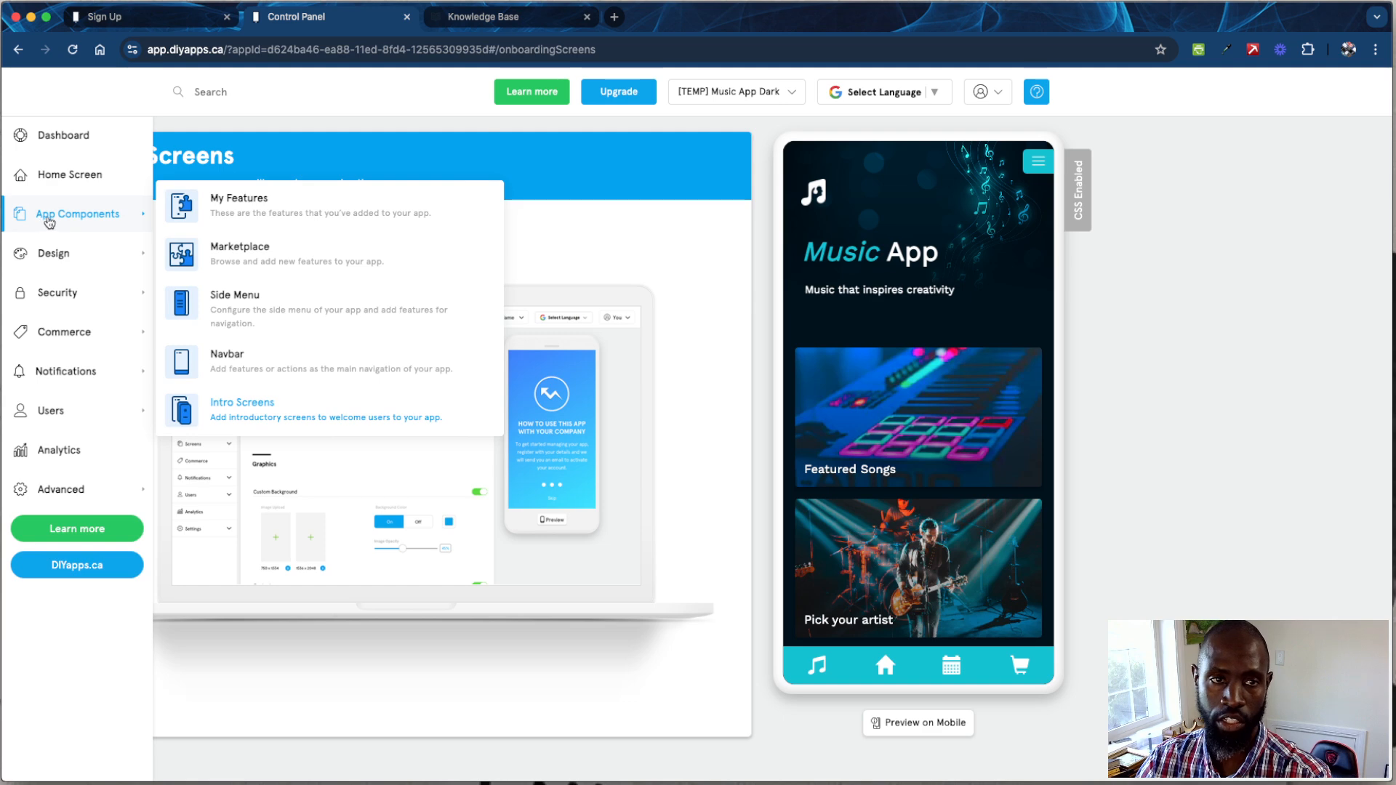
# - Open the Branding design page and review the app icon, icon name, loading screen, font, color and preset theme settings
pyautogui.moveTo(93, 258)
pyautogui.click(238, 245)
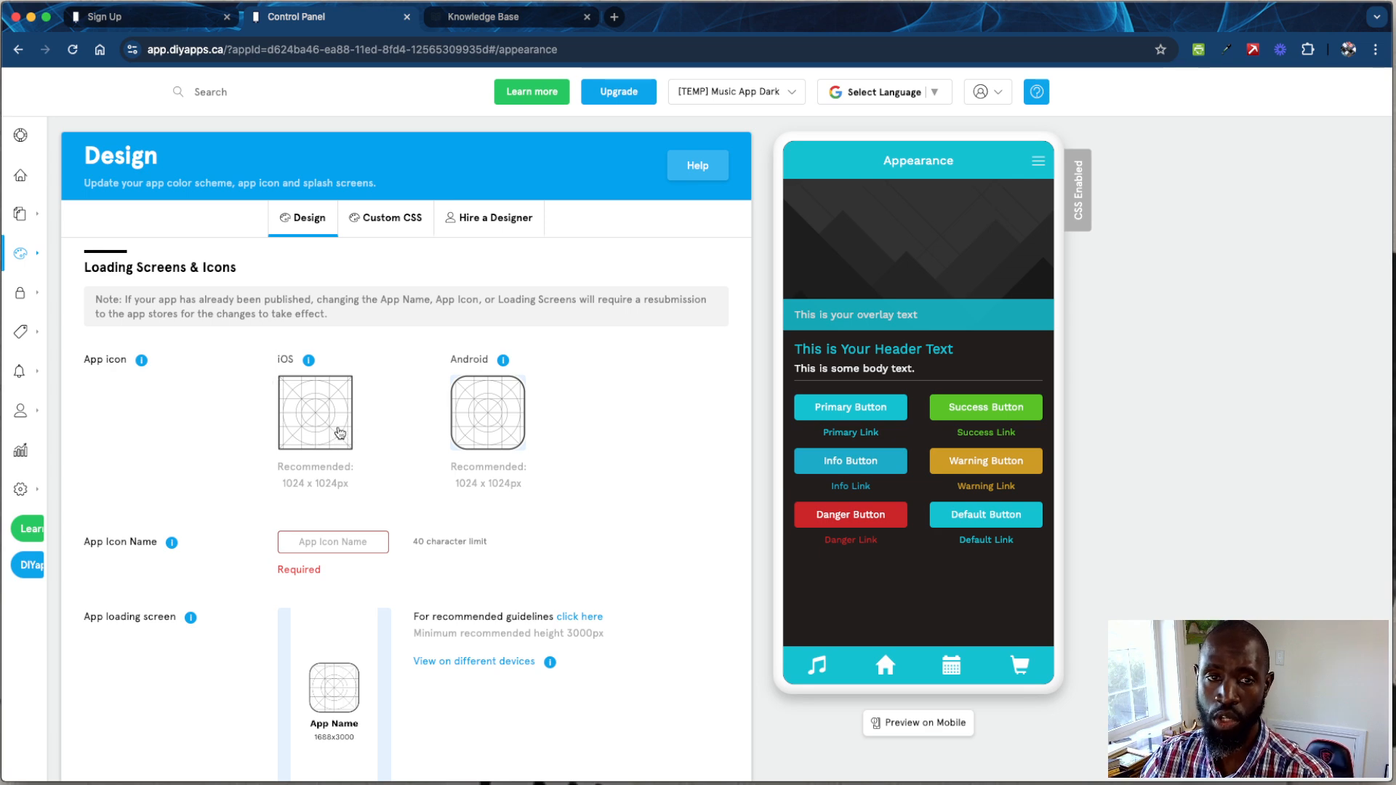
pyautogui.click(336, 542)
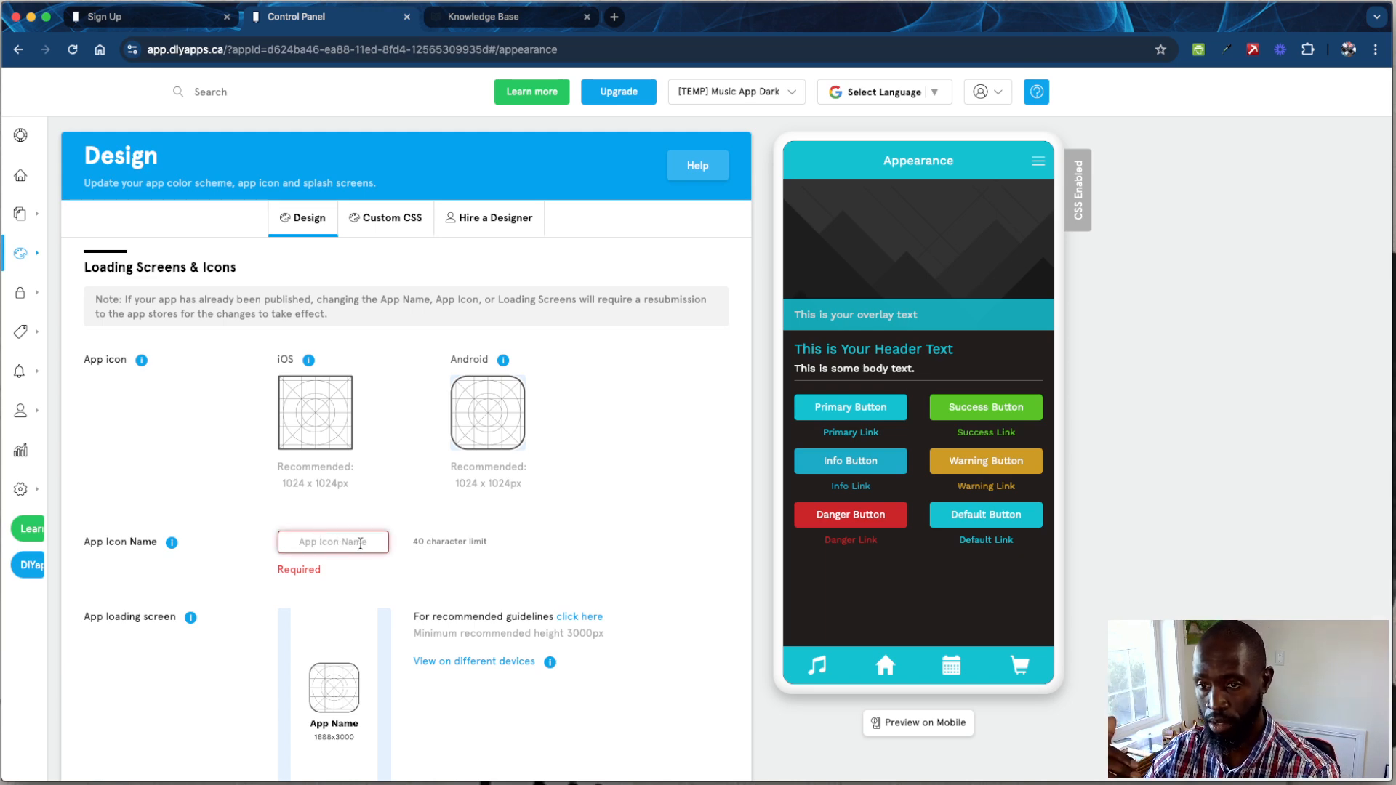
pyautogui.scroll(-3, 360, 542)
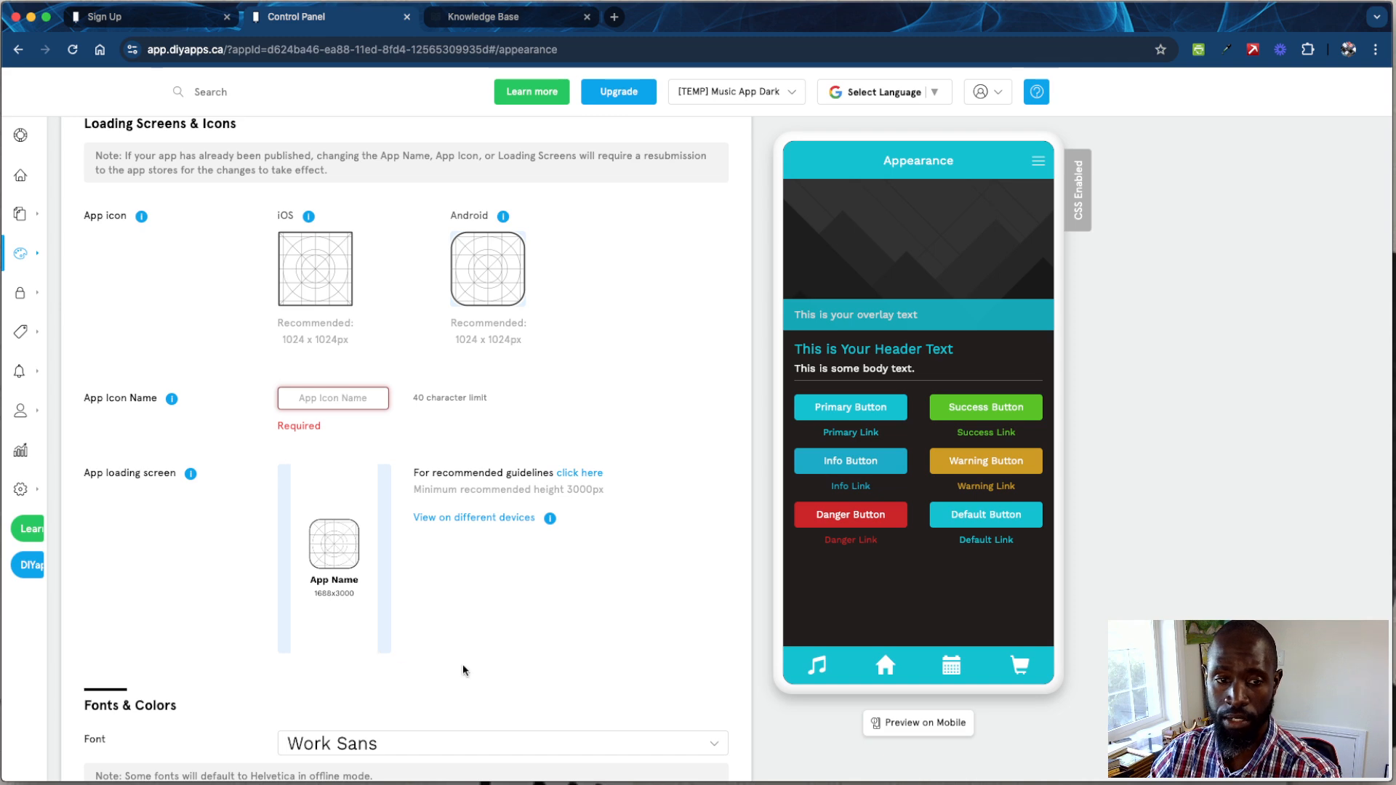
pyautogui.scroll(-4, 333, 547)
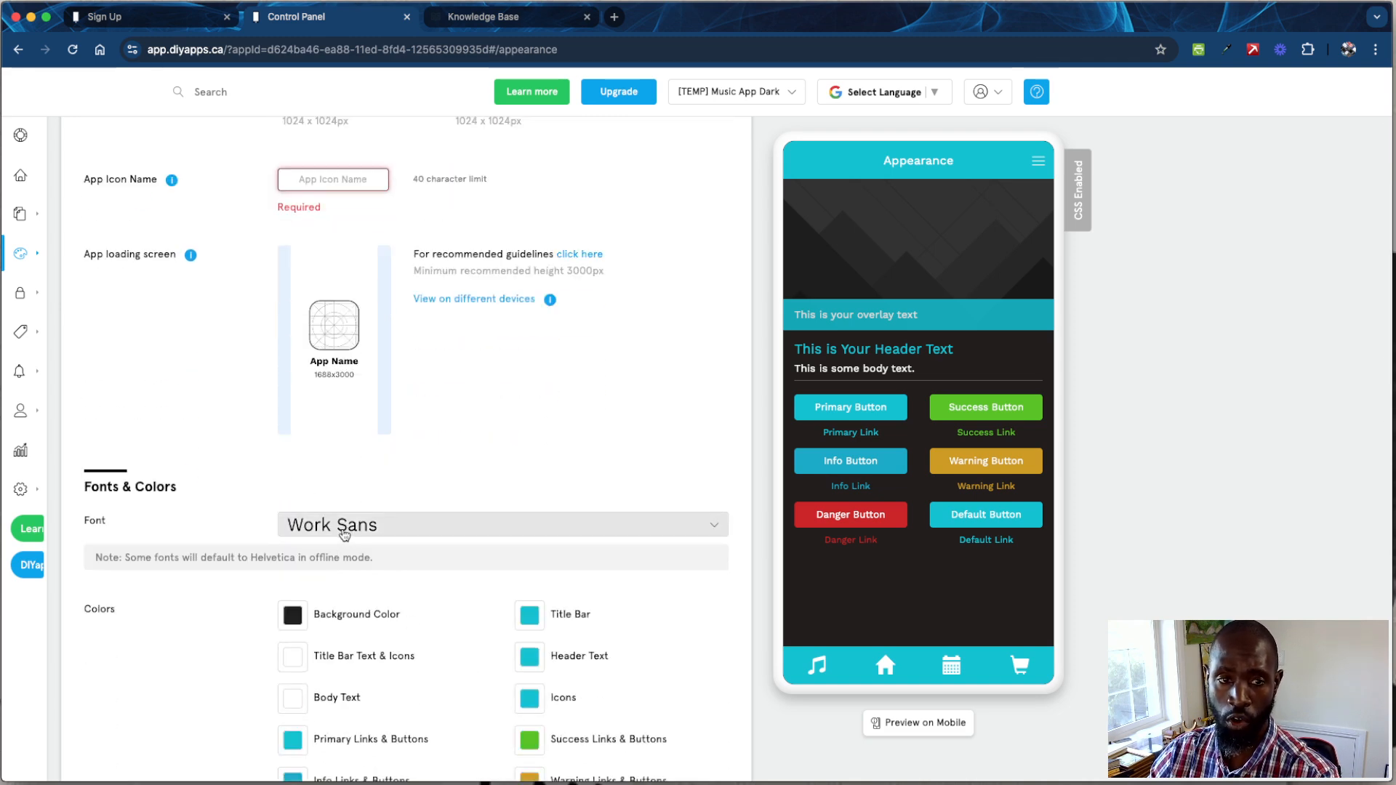
pyautogui.scroll(-3, 334, 647)
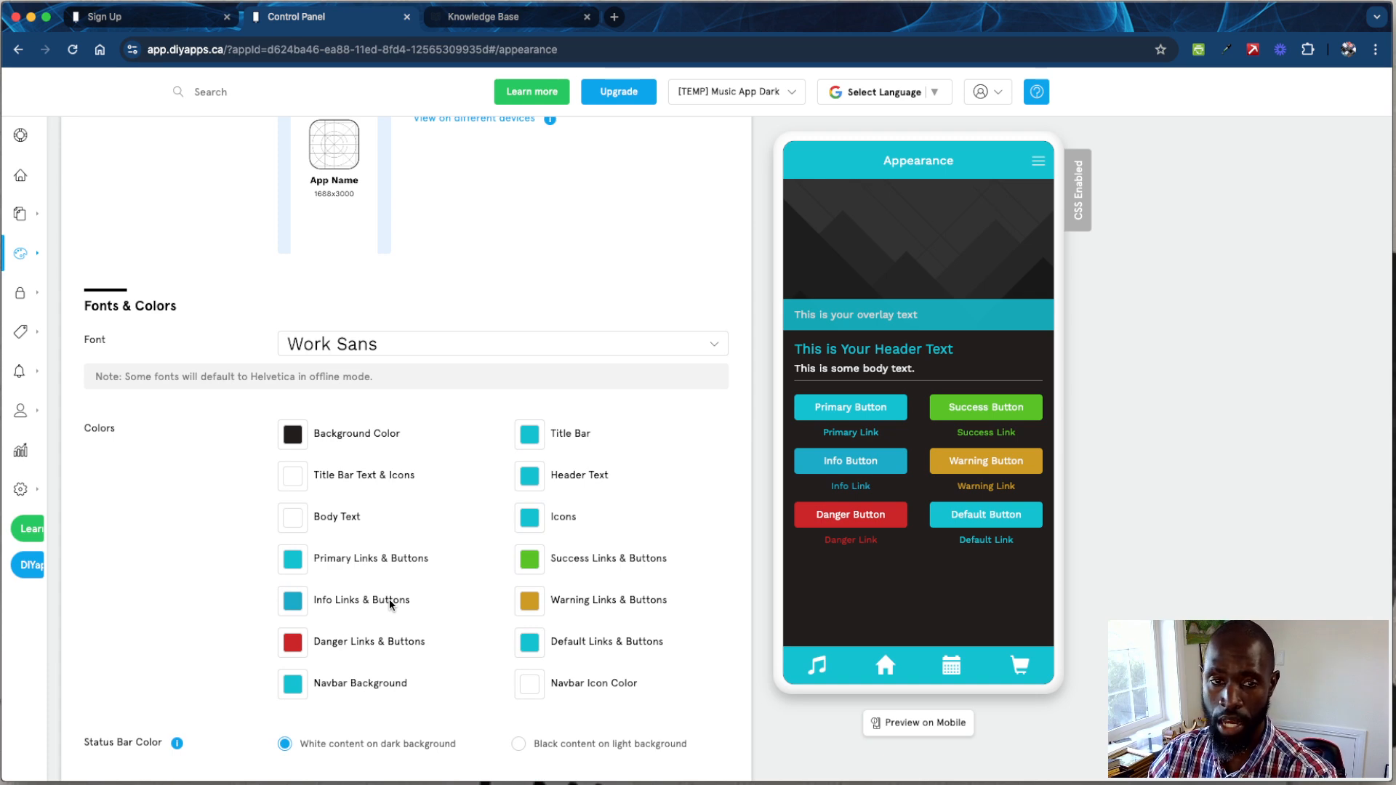
pyautogui.scroll(-7, 390, 600)
pyautogui.scroll(-5, 390, 605)
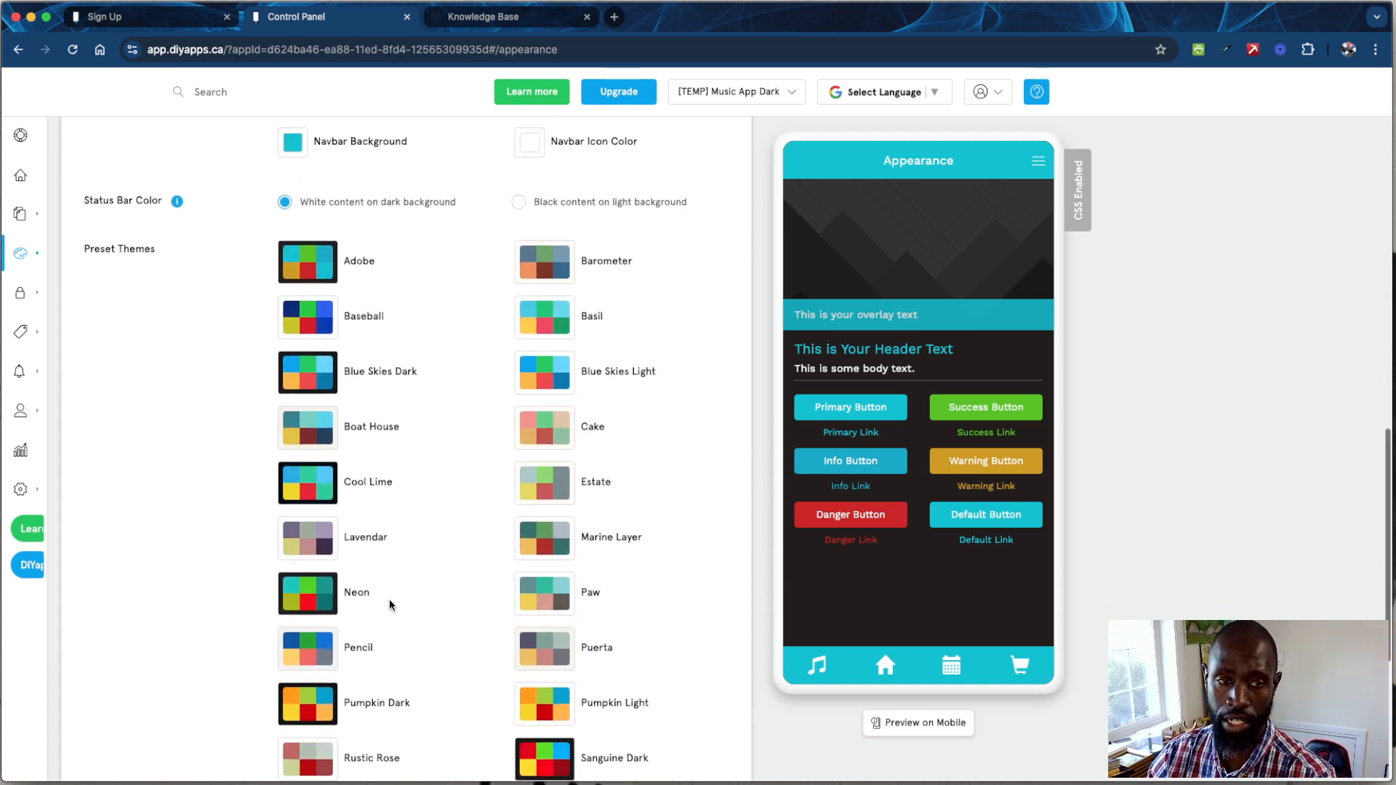
pyautogui.scroll(10, 391, 605)
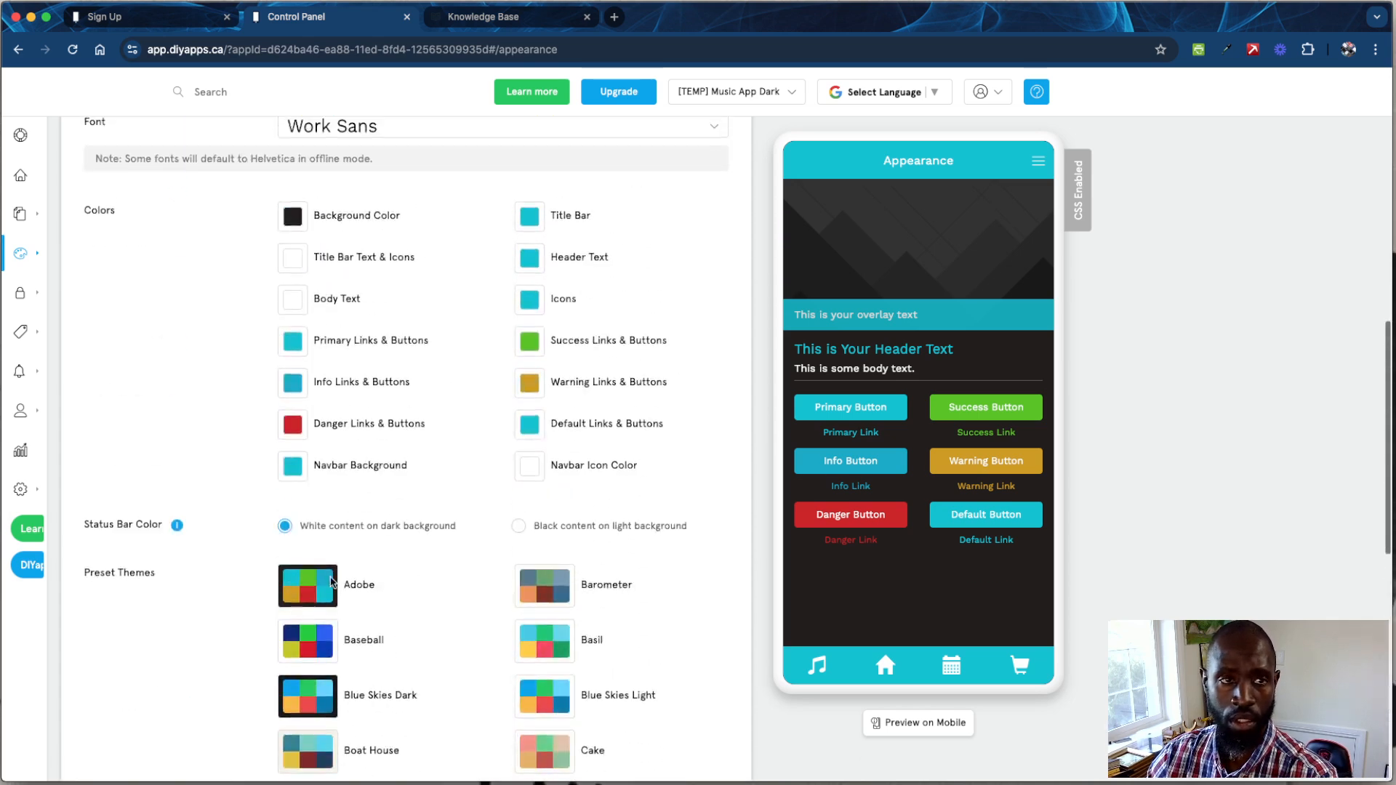
# - Open the Login Screen settings under Security and review the login design options for logo, background, input fields and buttons
pyautogui.moveTo(109, 253)
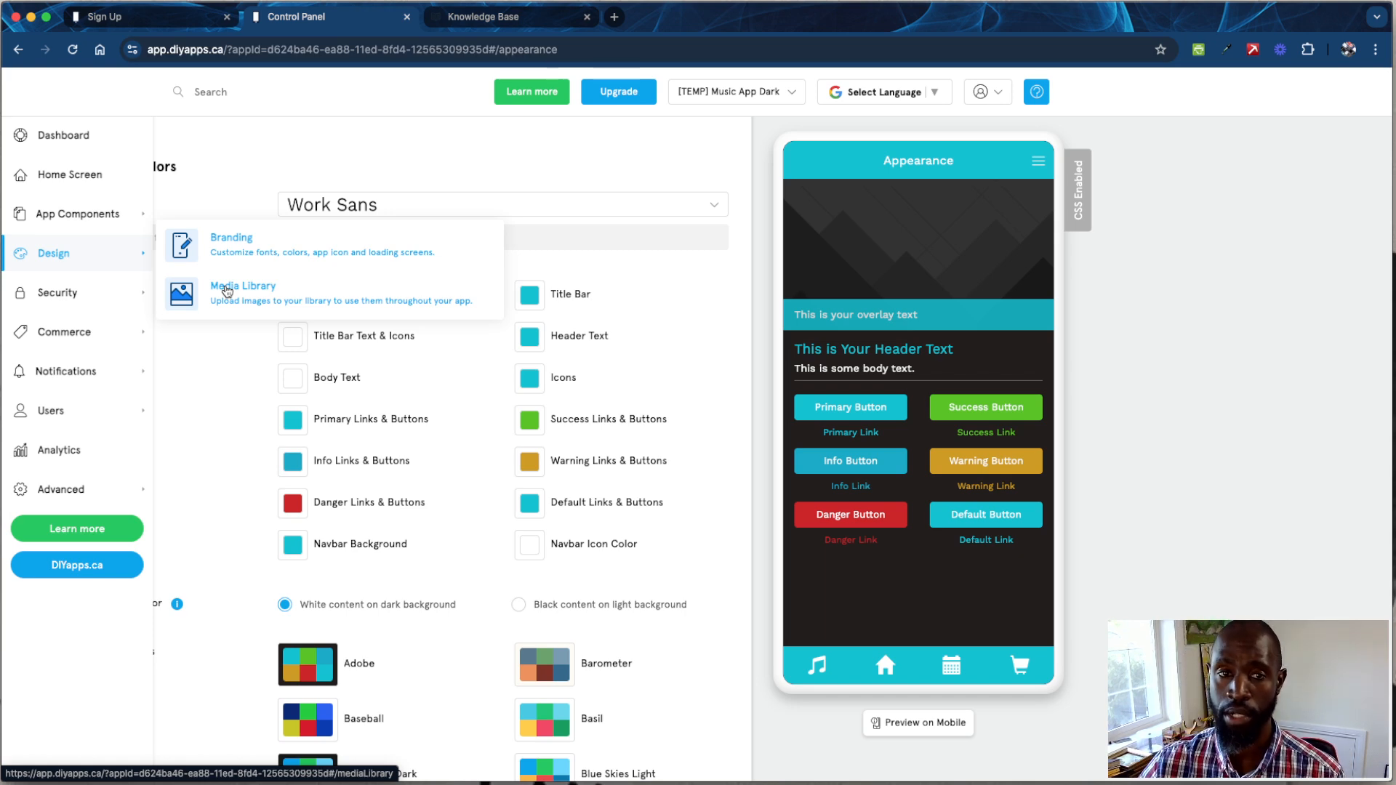
pyautogui.moveTo(145, 304)
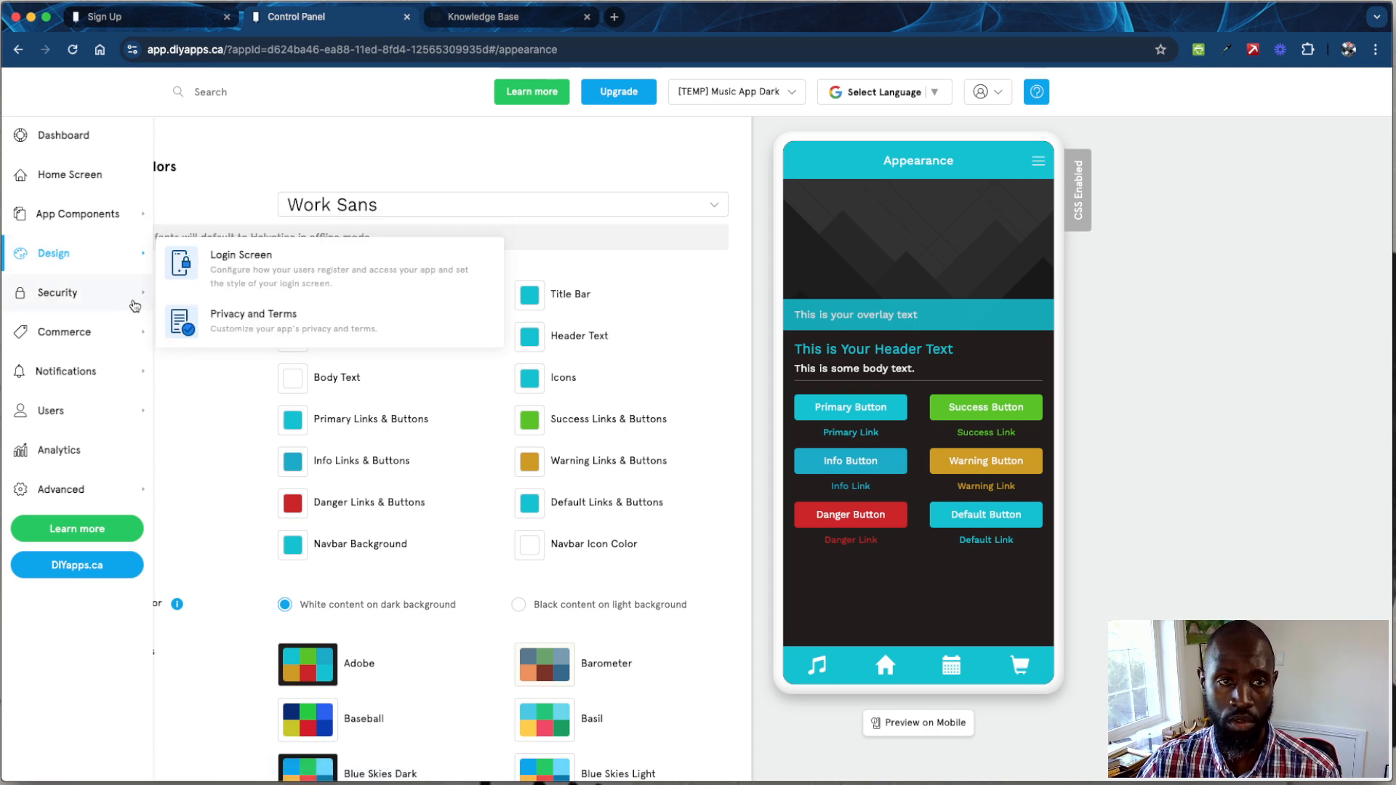
pyautogui.click(248, 265)
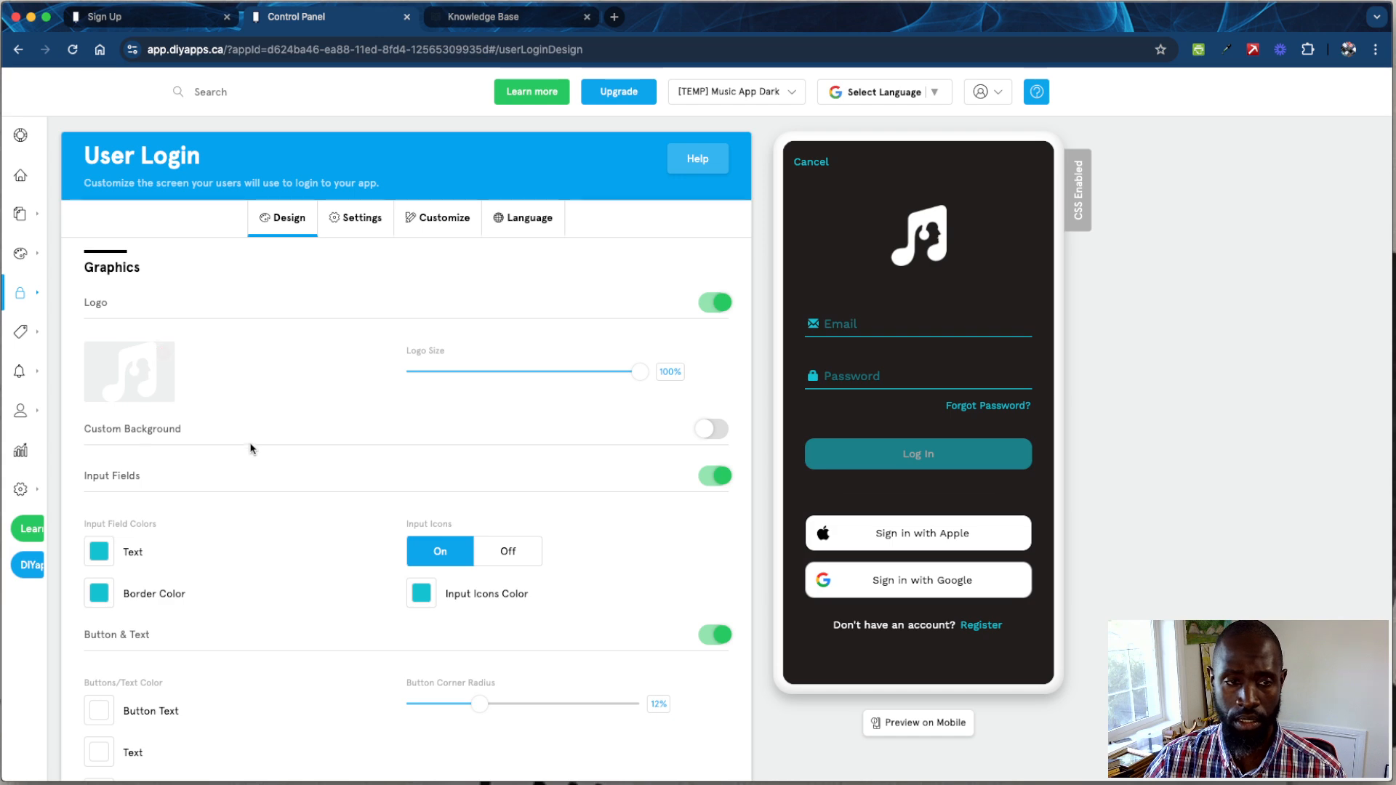
pyautogui.scroll(-2, 250, 458)
pyautogui.scroll(2, 247, 483)
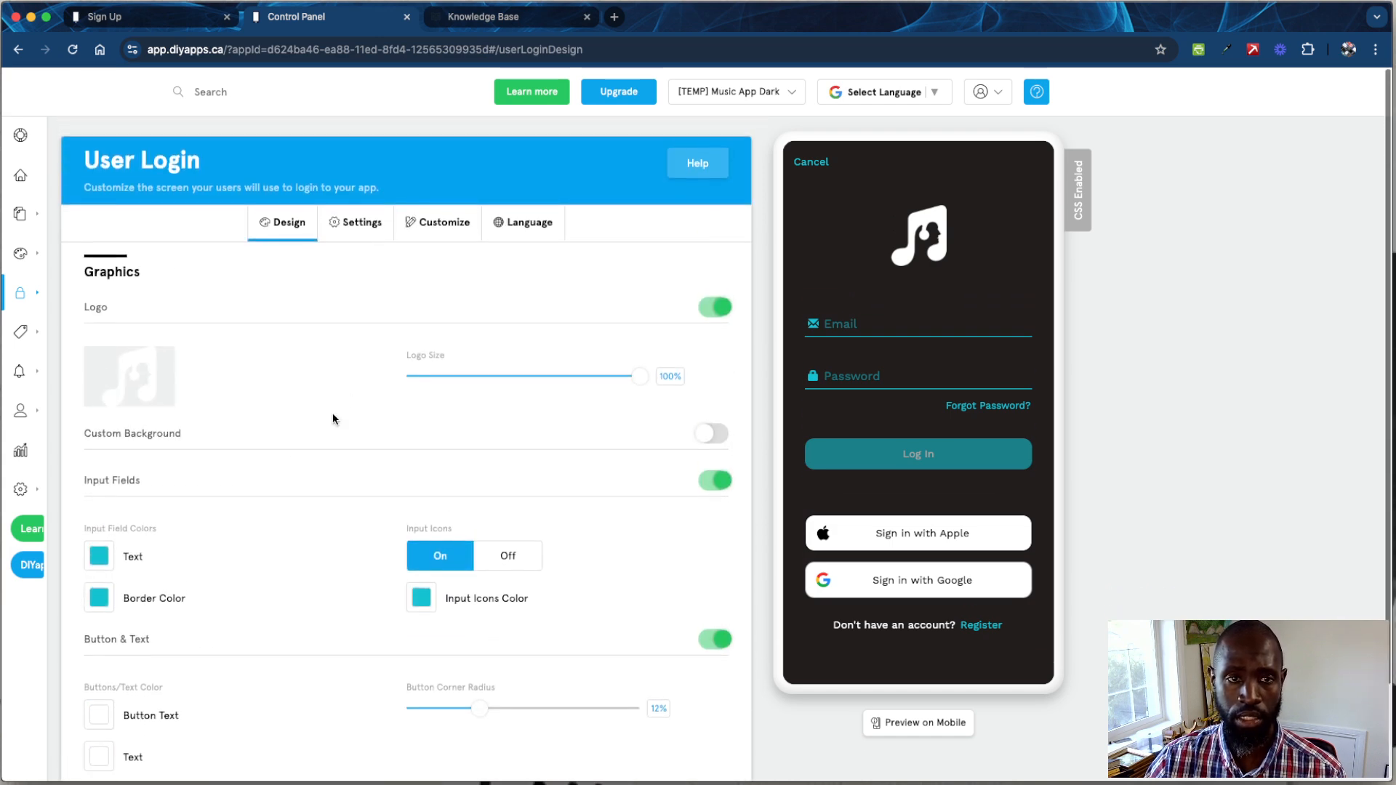
# - In the login screen's settings, add the Facebook and X sign-in integrations with their default button texts
pyautogui.click(351, 226)
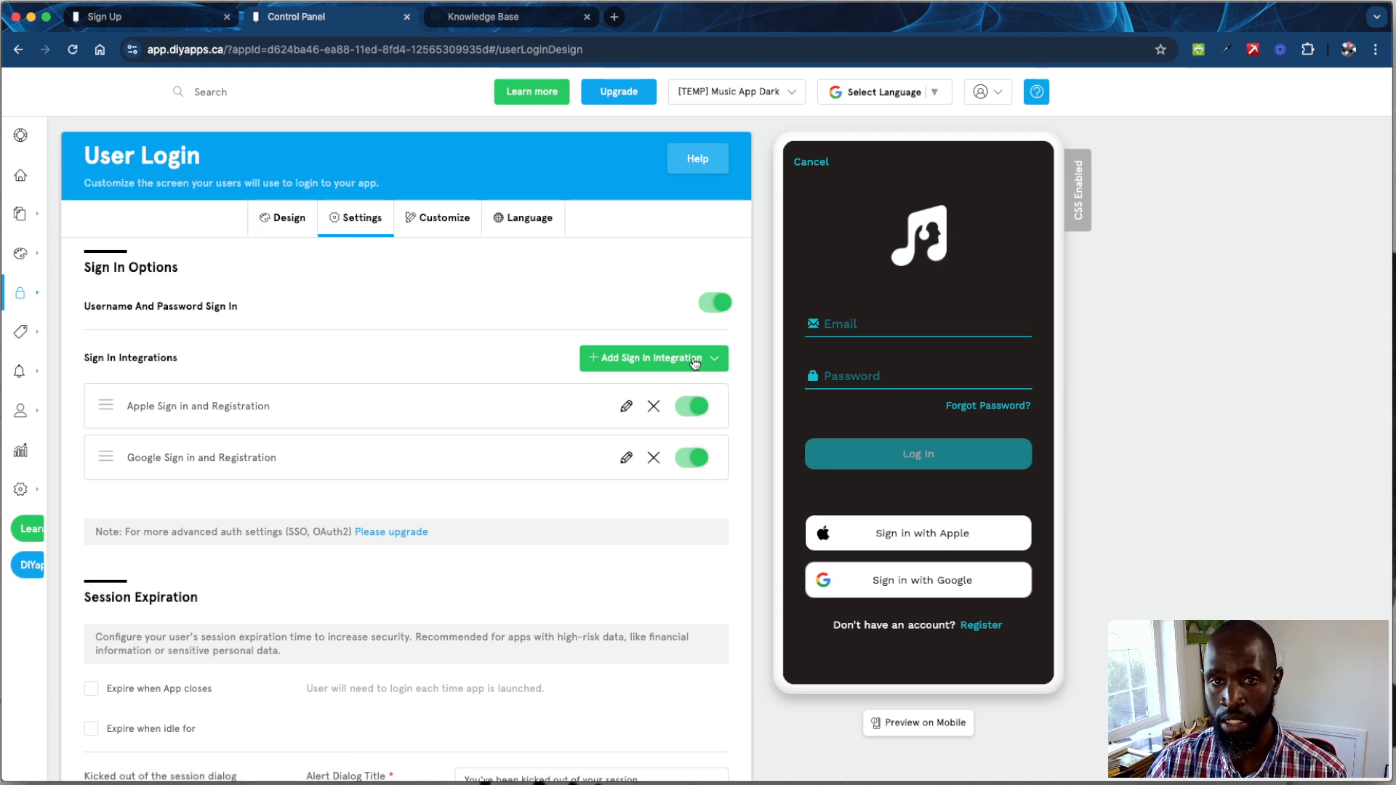
pyautogui.click(651, 367)
pyautogui.click(626, 418)
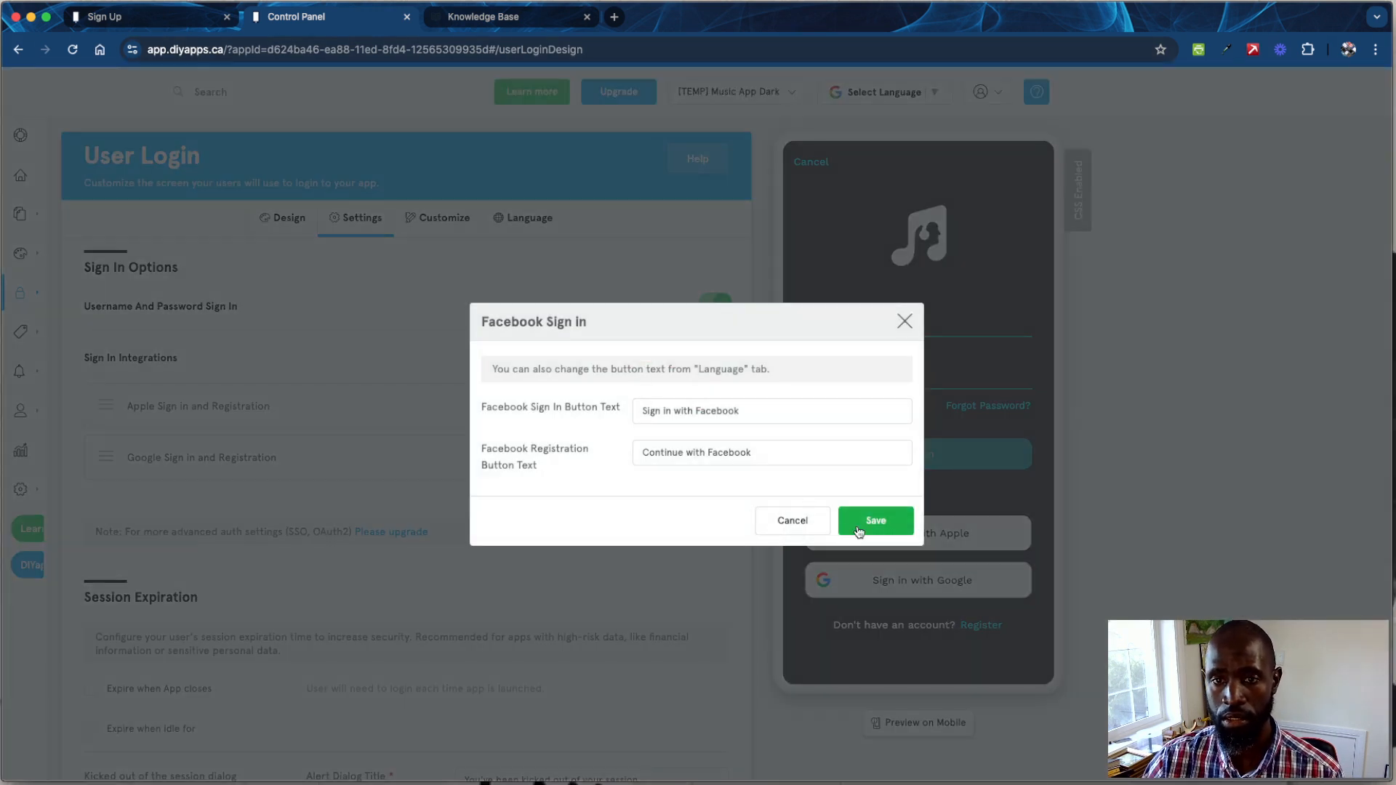
pyautogui.click(863, 525)
pyautogui.click(691, 359)
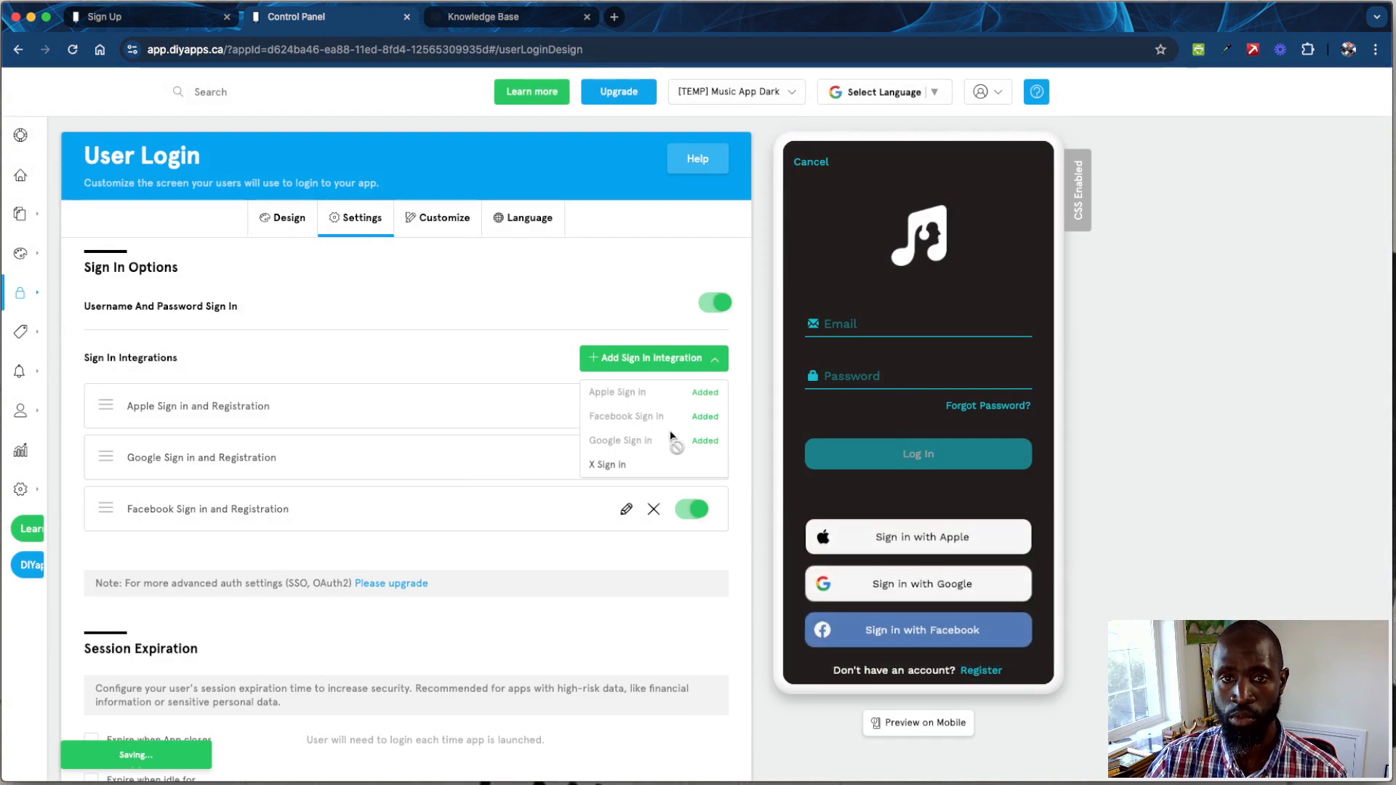
pyautogui.click(629, 464)
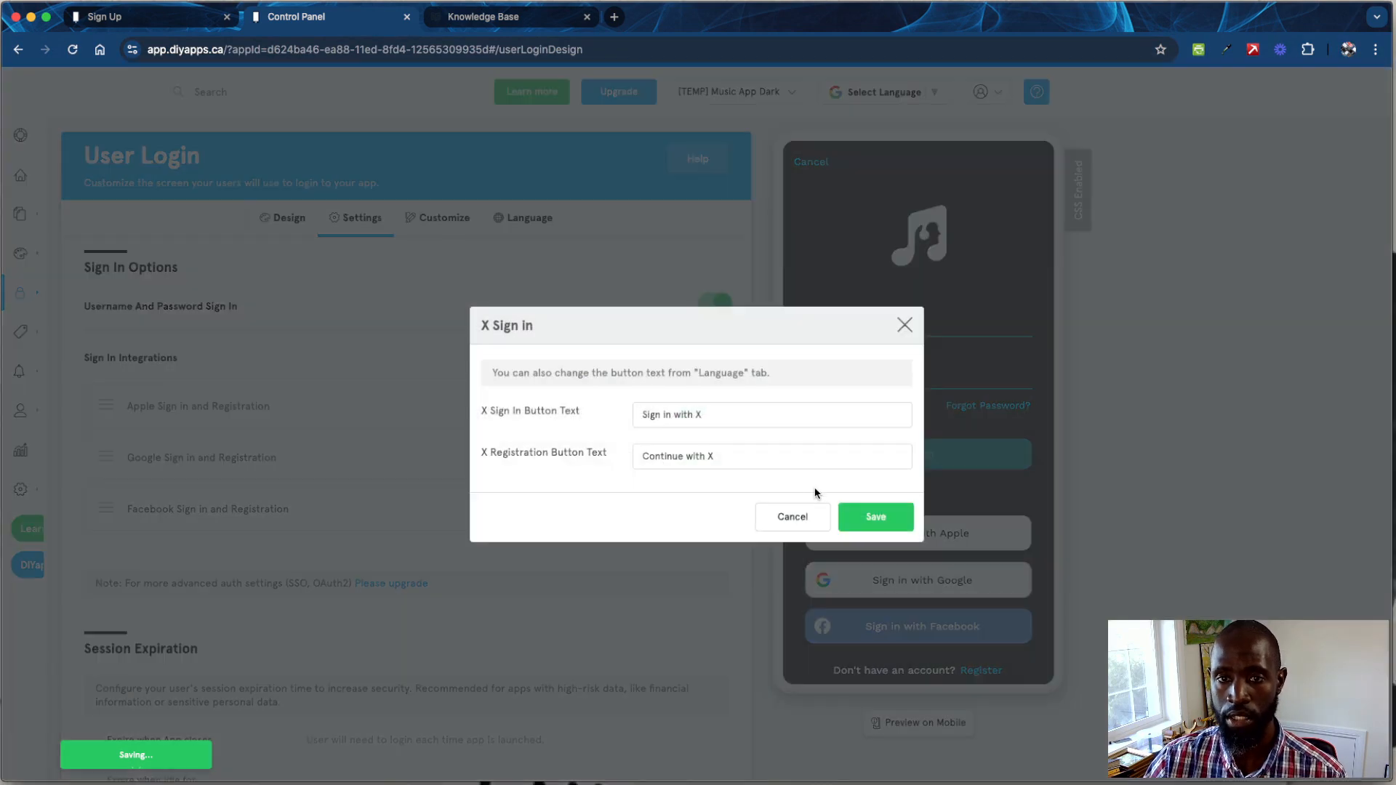
pyautogui.click(844, 515)
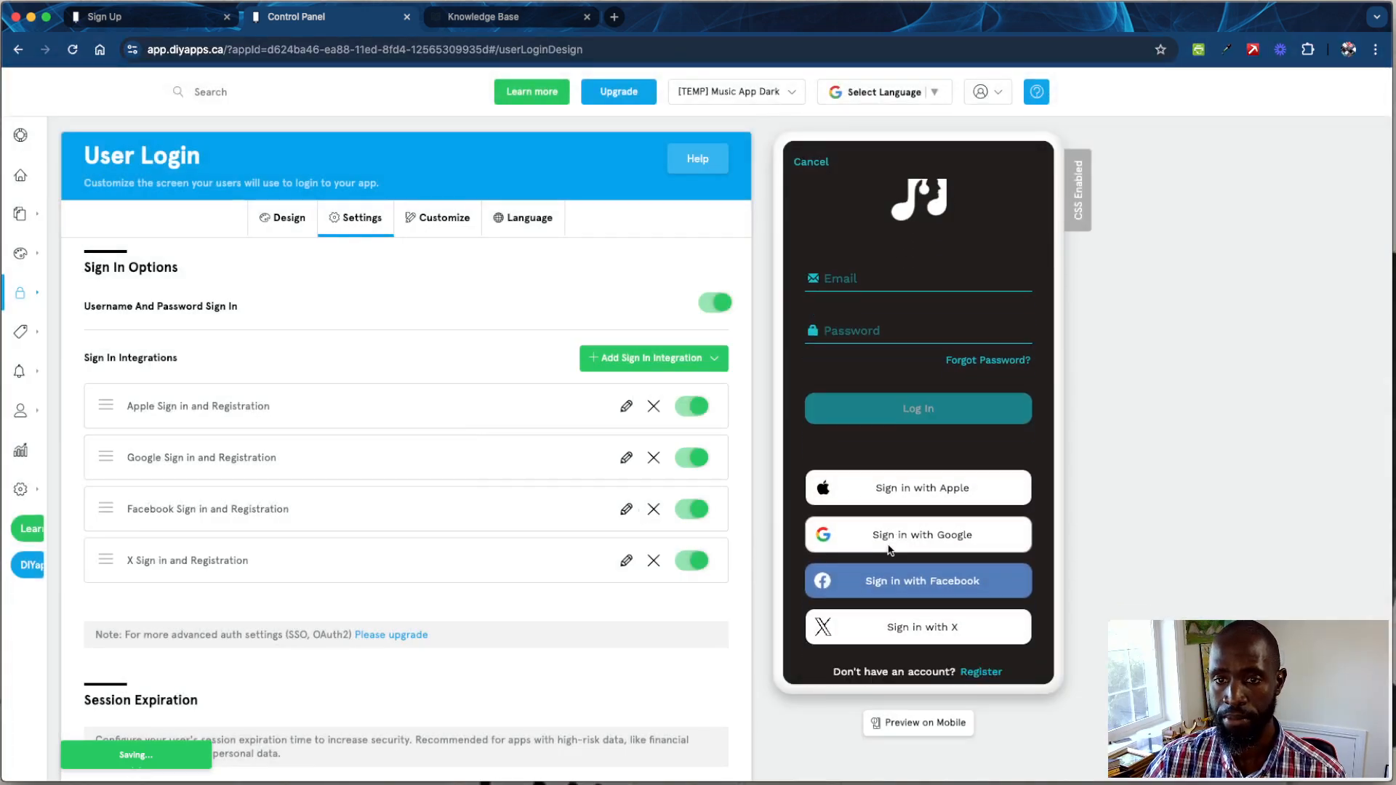
pyautogui.click(678, 359)
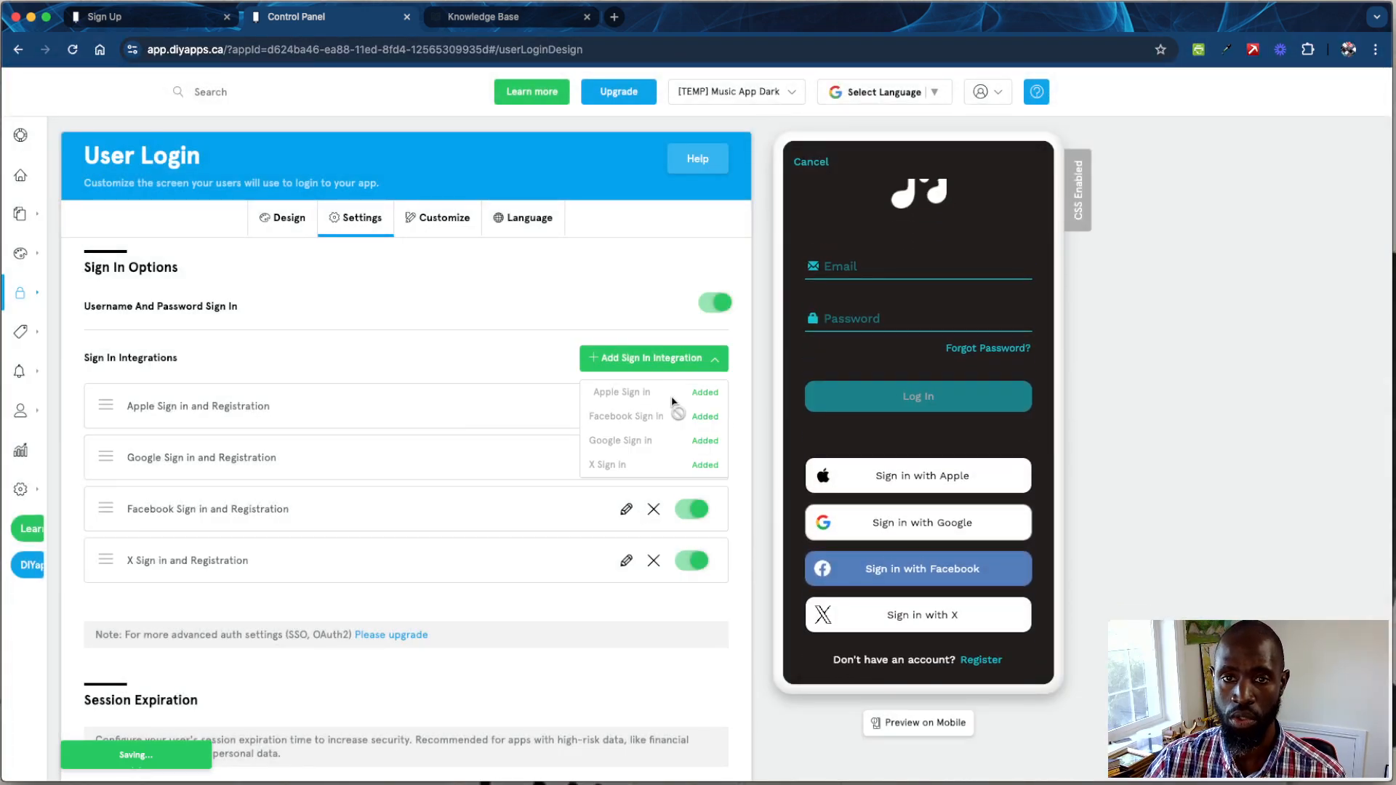
pyautogui.click(501, 367)
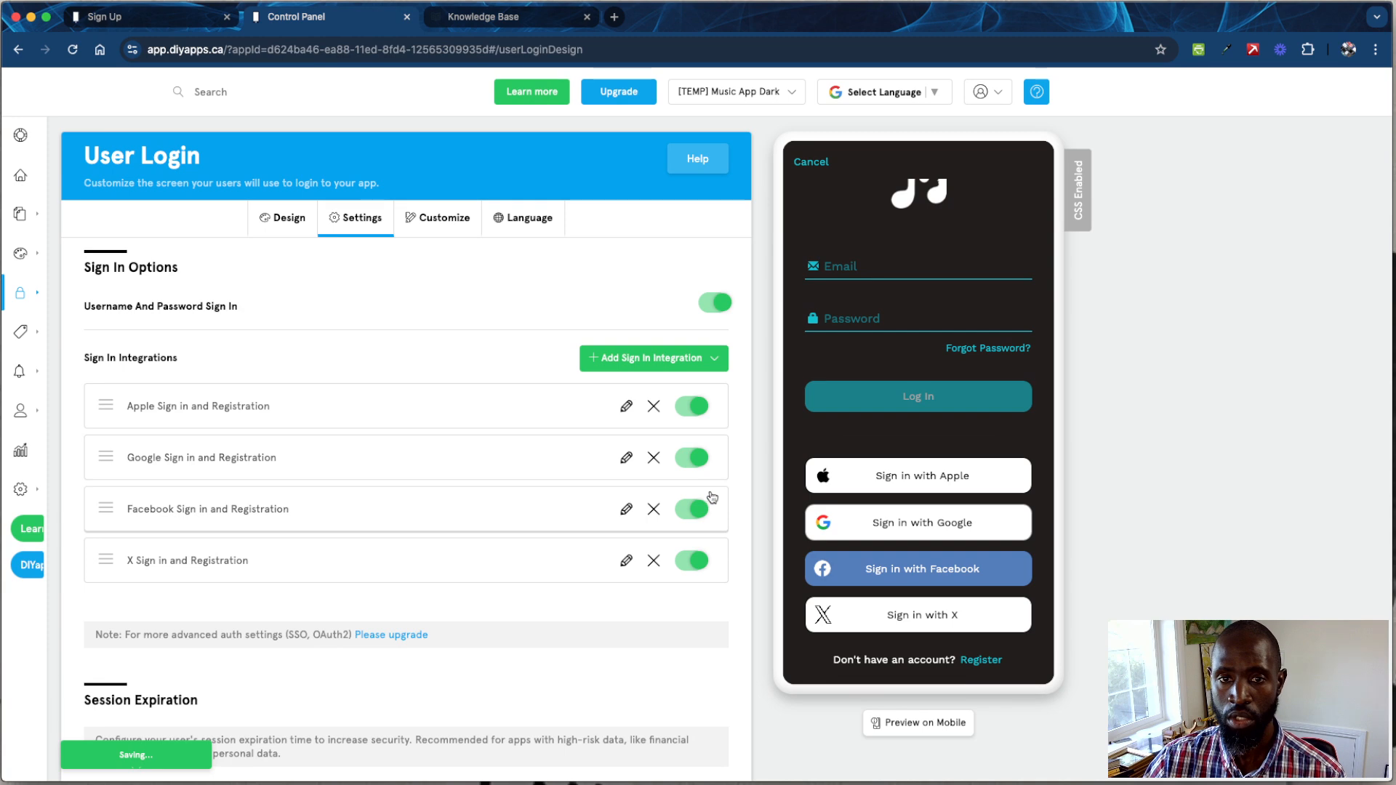
# - Disable the Google, X and Facebook sign-in integrations, and re-enable Google sign-in
pyautogui.click(692, 457)
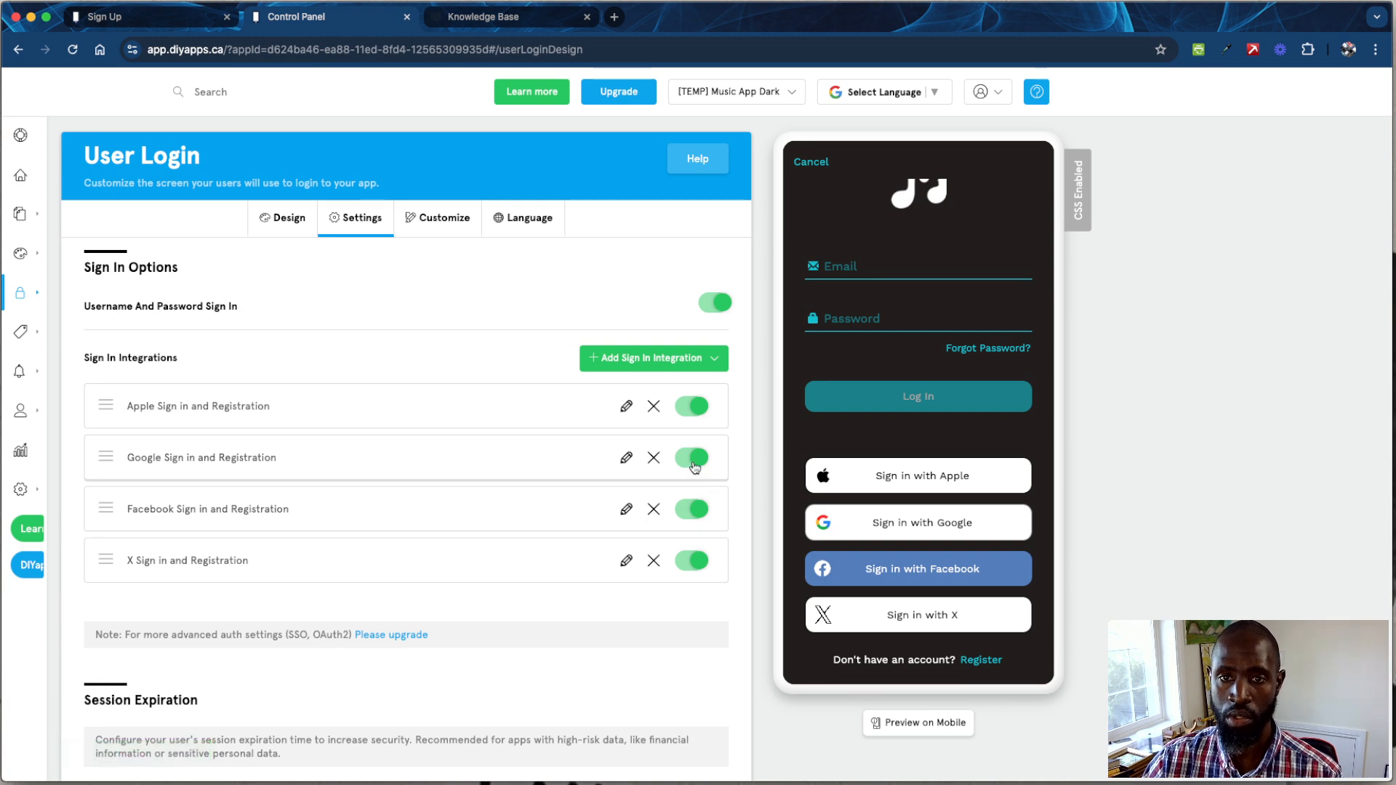
pyautogui.click(691, 560)
pyautogui.click(691, 509)
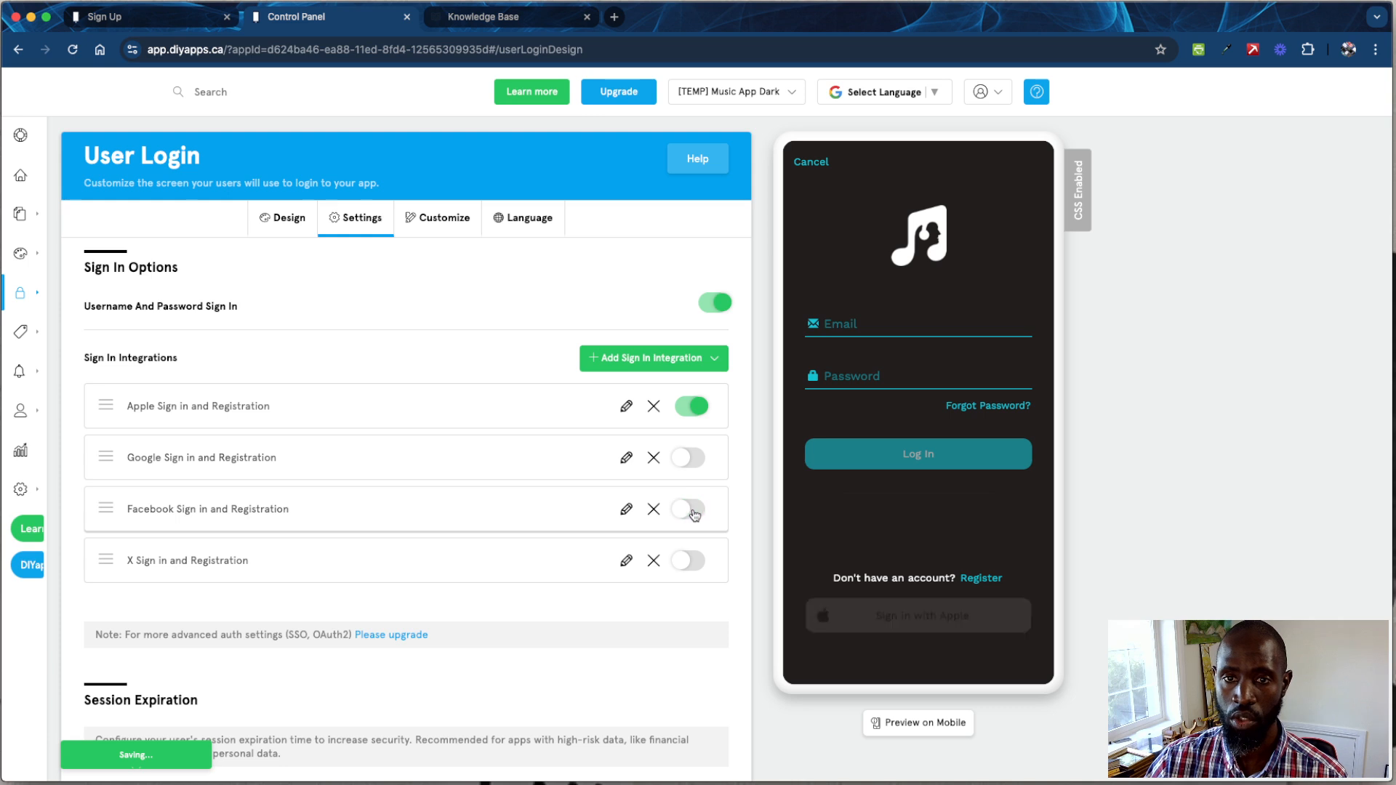
pyautogui.click(691, 457)
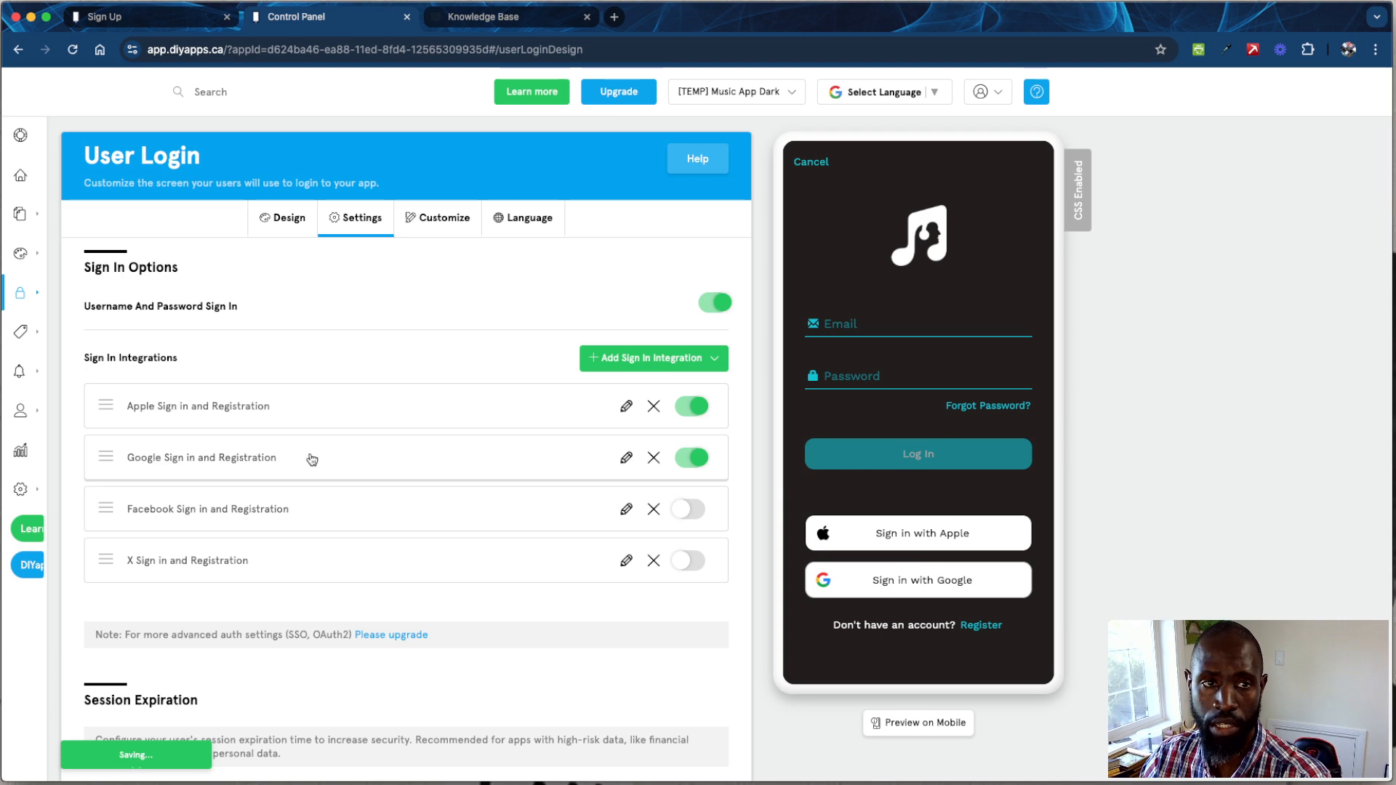
# - Review the login screen's custom registration option and the language texts of its sign-in buttons
pyautogui.click(437, 229)
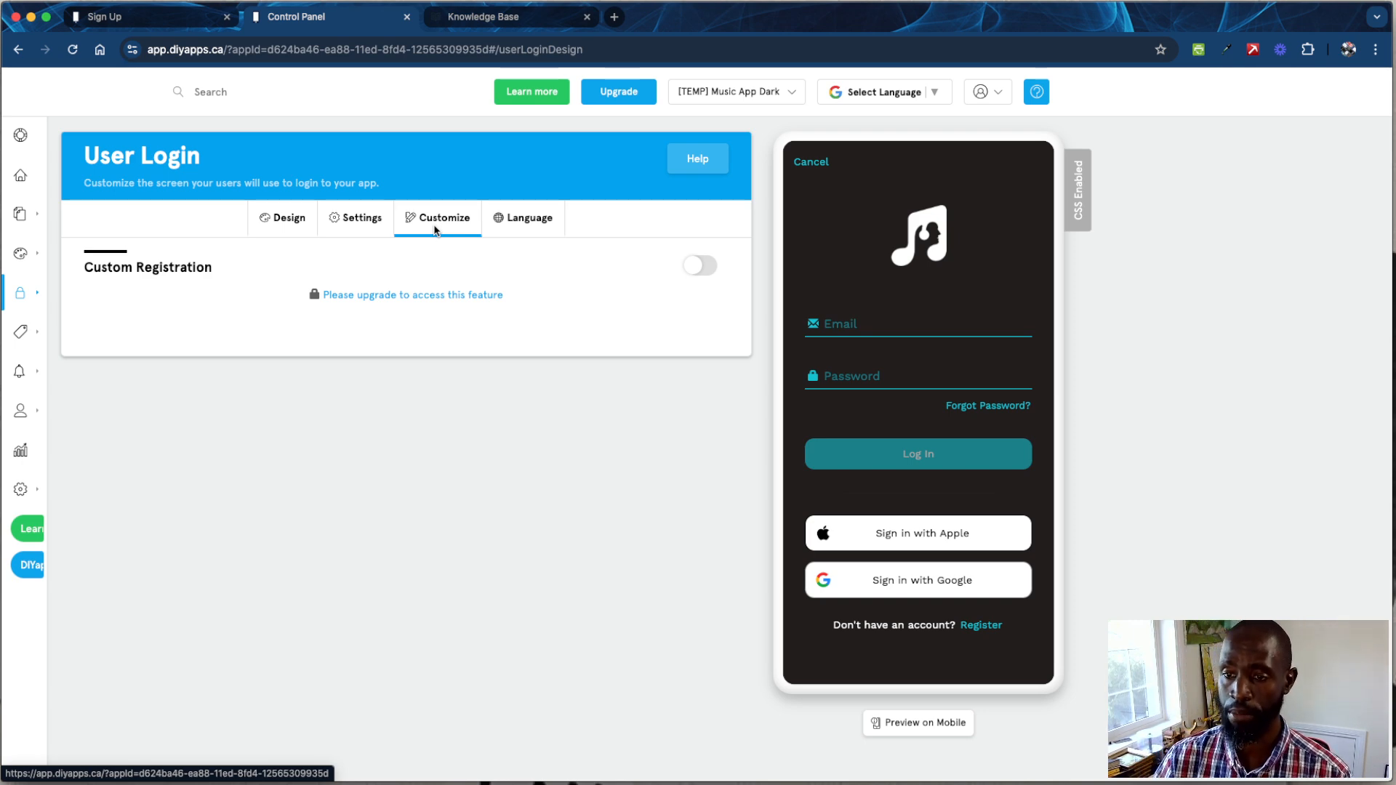
pyautogui.click(523, 218)
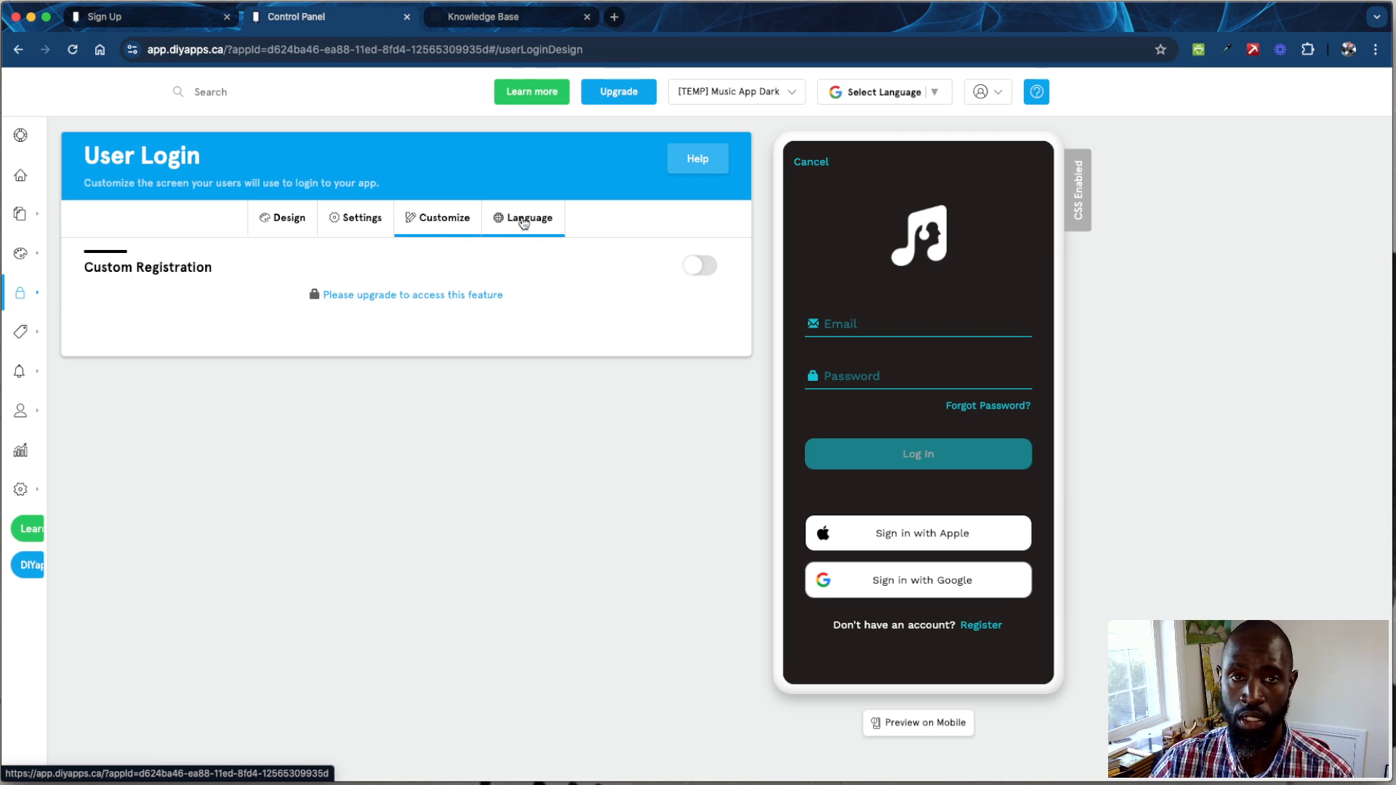
pyautogui.click(428, 353)
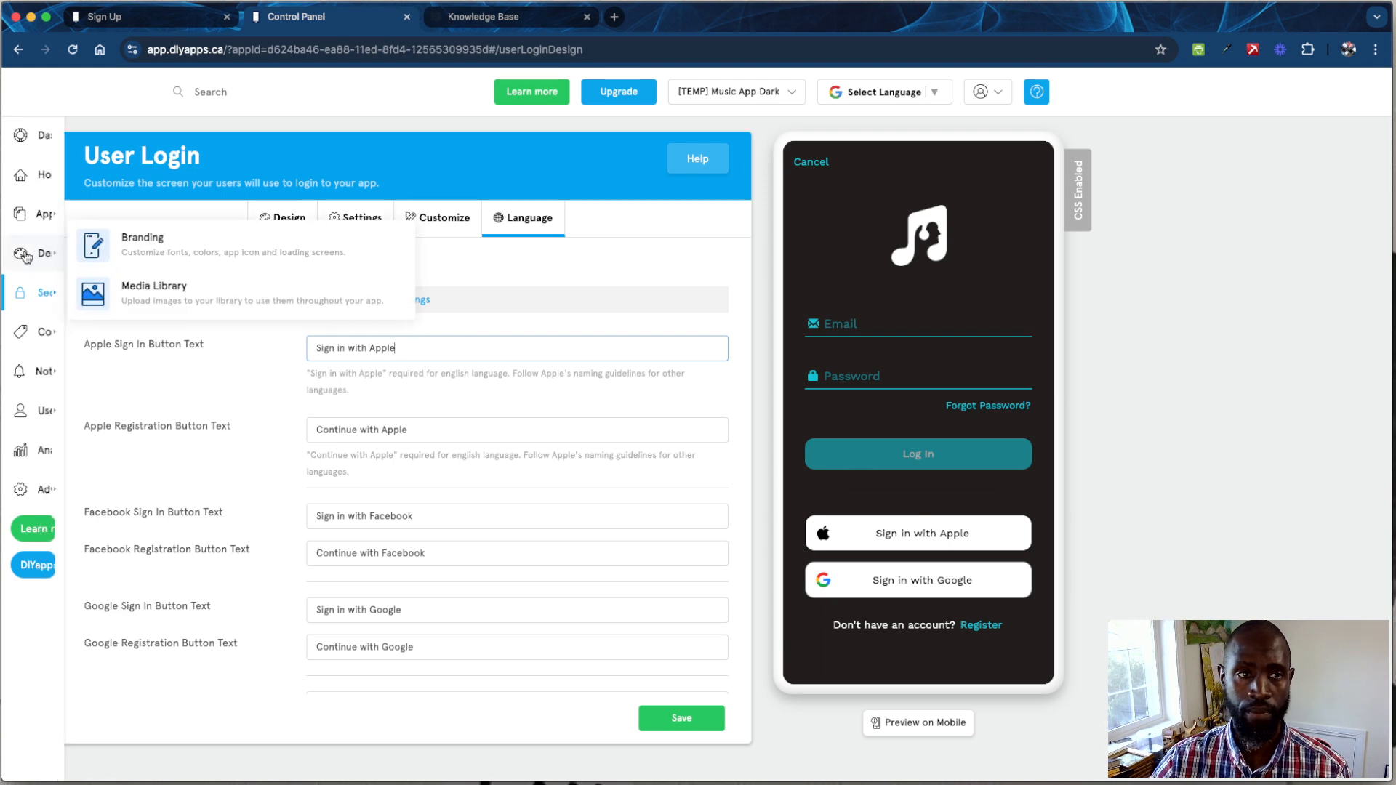
# - Look over the Security and Commerce options, open the New Notification page, and review the notification types and remaining Notifications options
pyautogui.moveTo(80, 292)
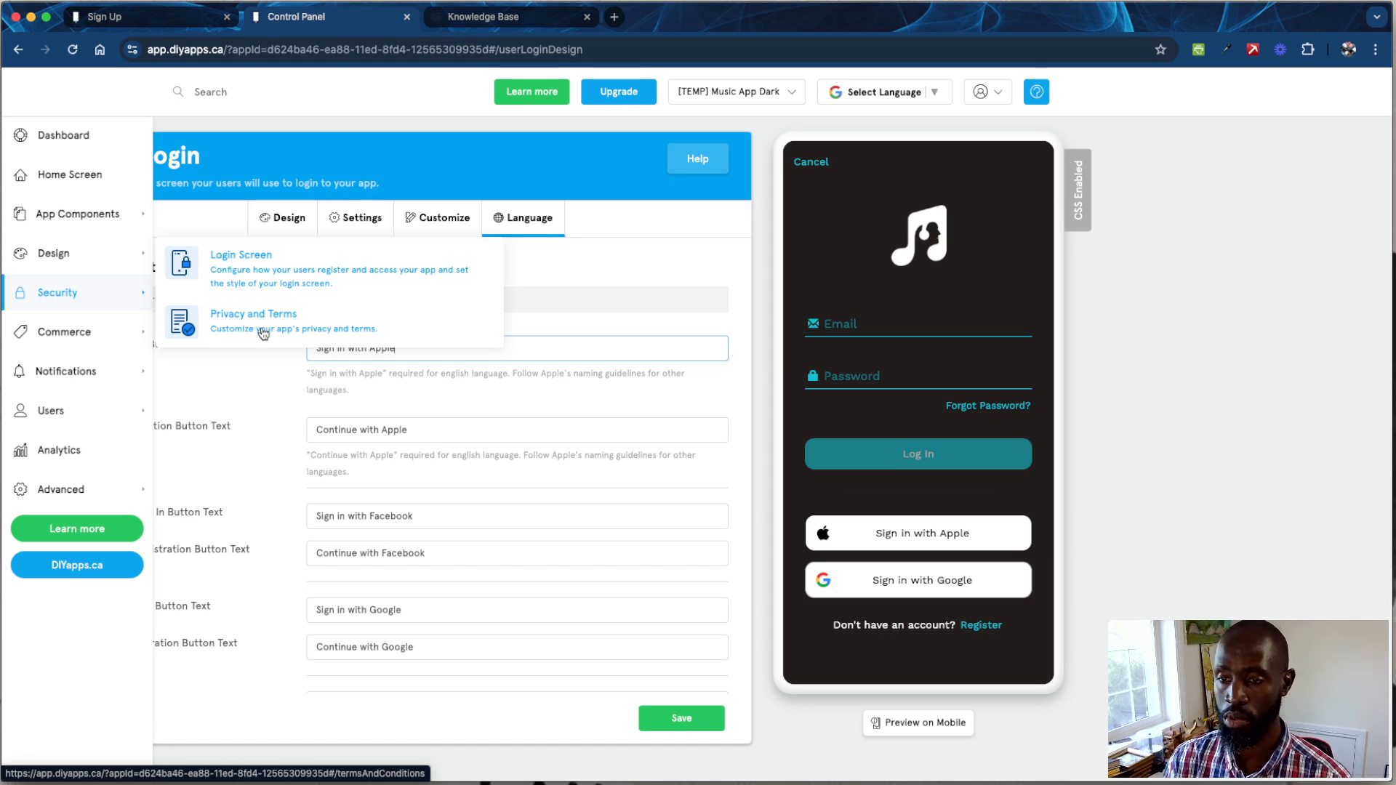
pyautogui.moveTo(105, 342)
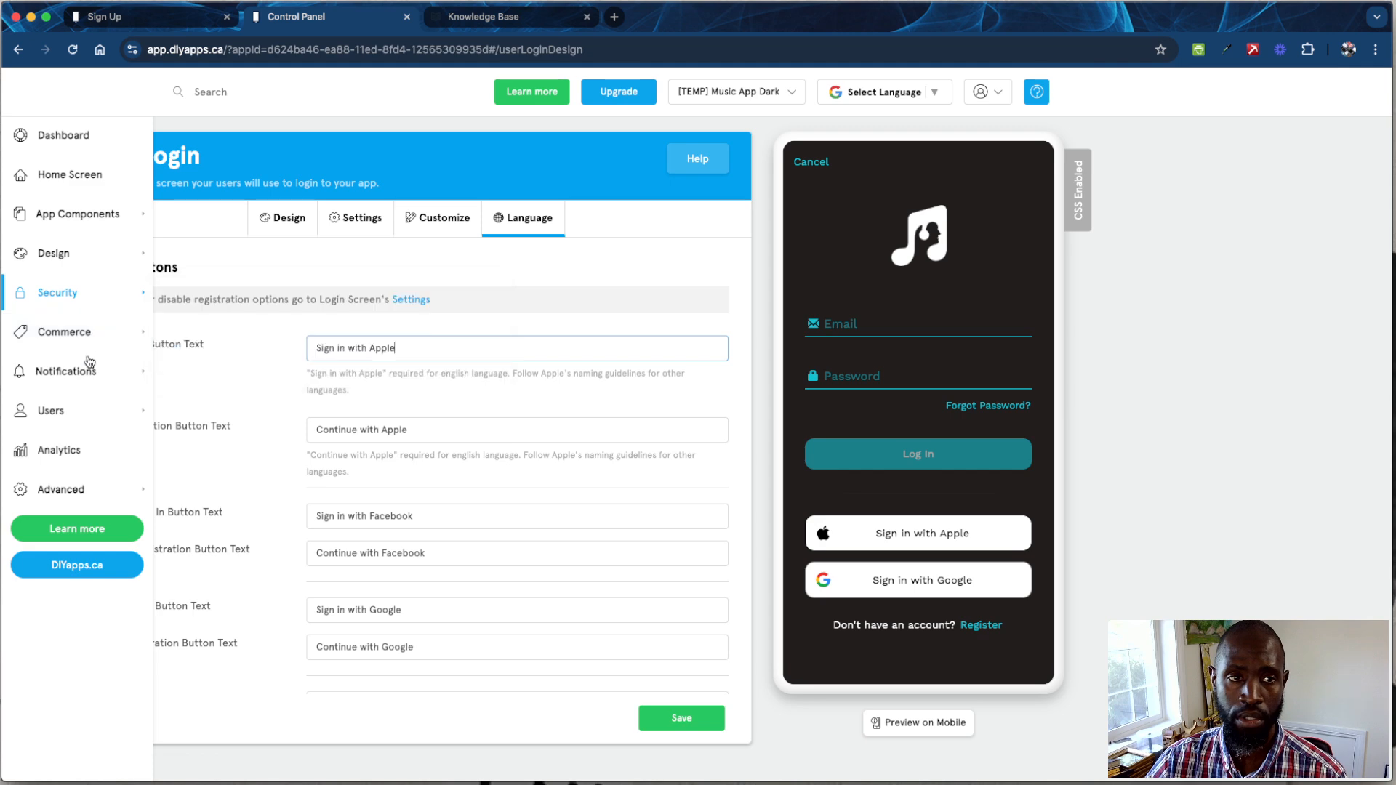
pyautogui.moveTo(170, 378)
pyautogui.click(235, 359)
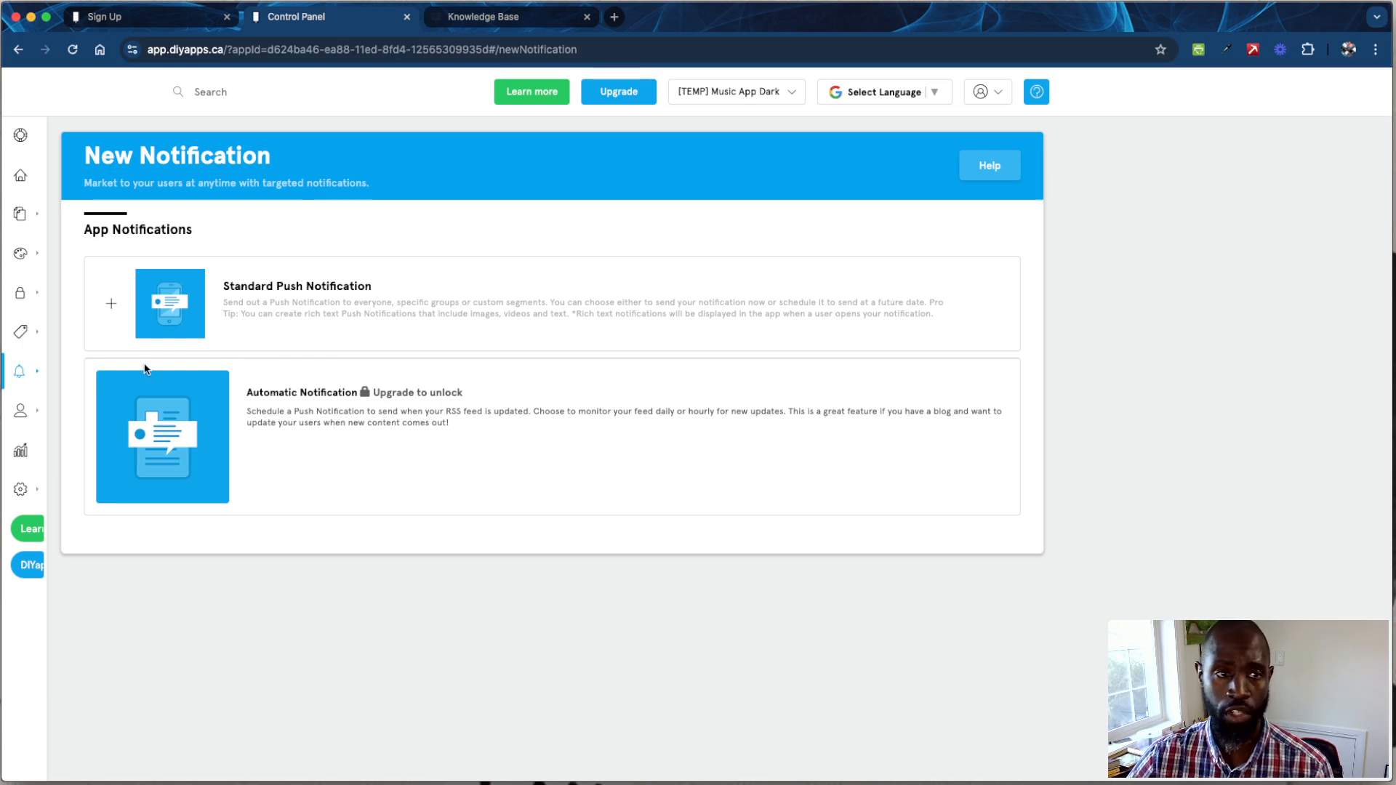
pyautogui.moveTo(24, 382)
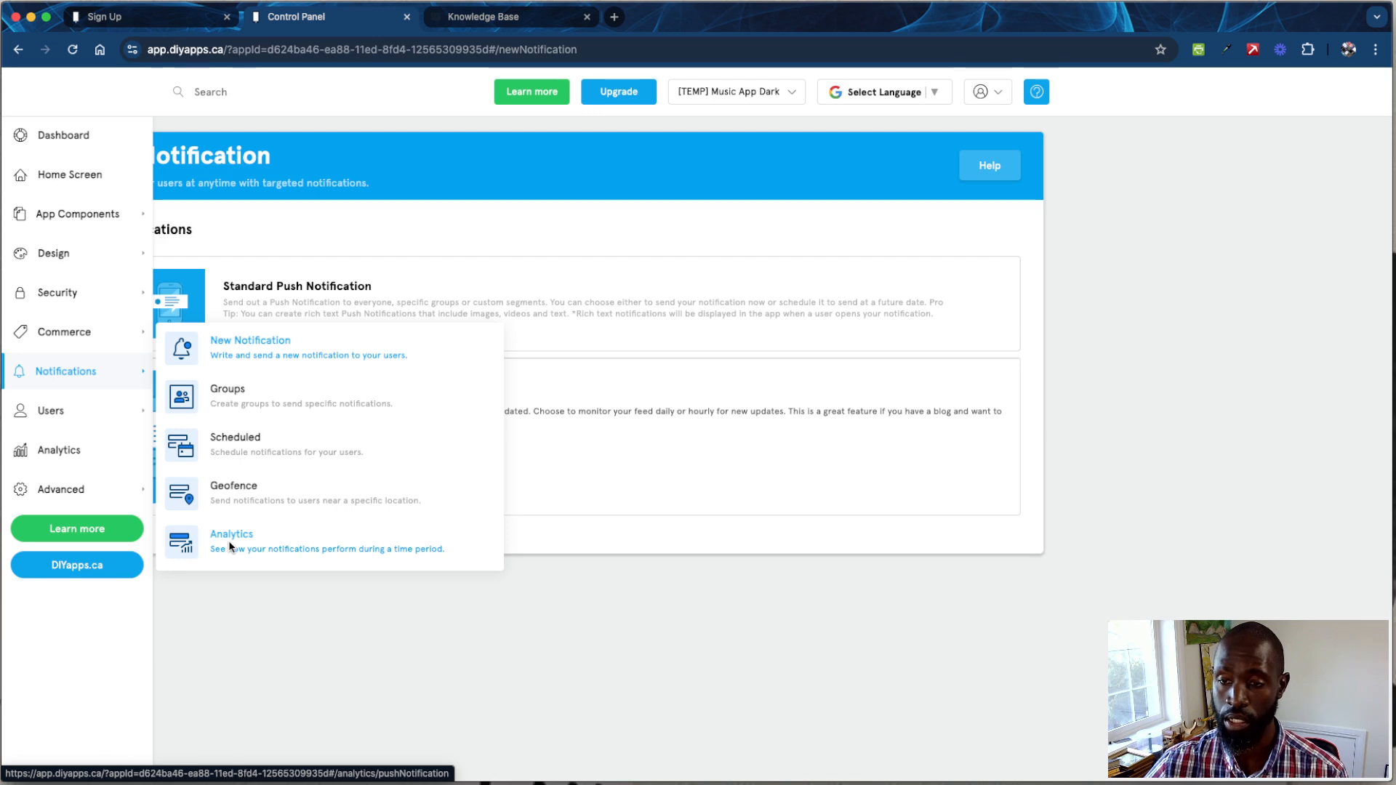
# - Open the Analytics page to review downloads and registered users, and return to the Dashboard
pyautogui.moveTo(123, 411)
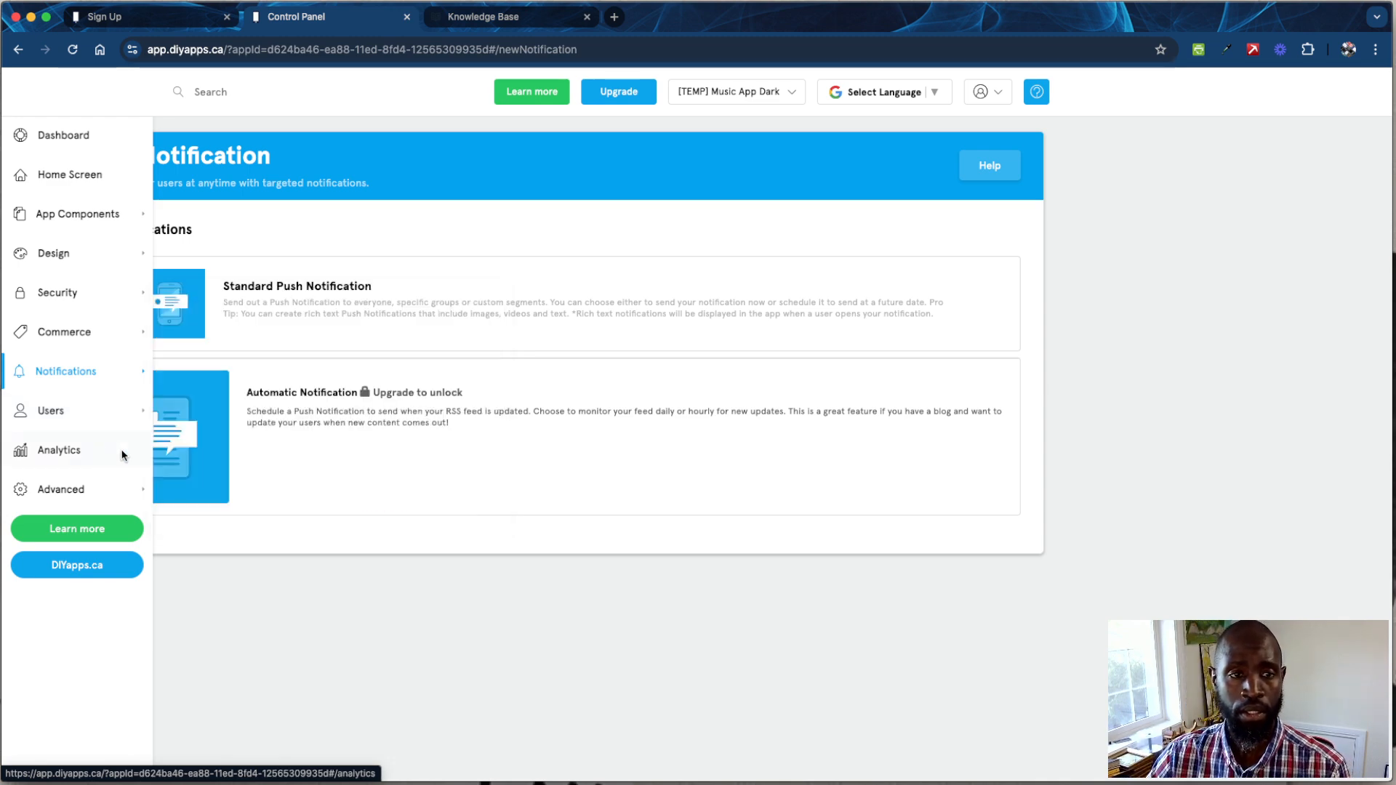
pyautogui.click(60, 451)
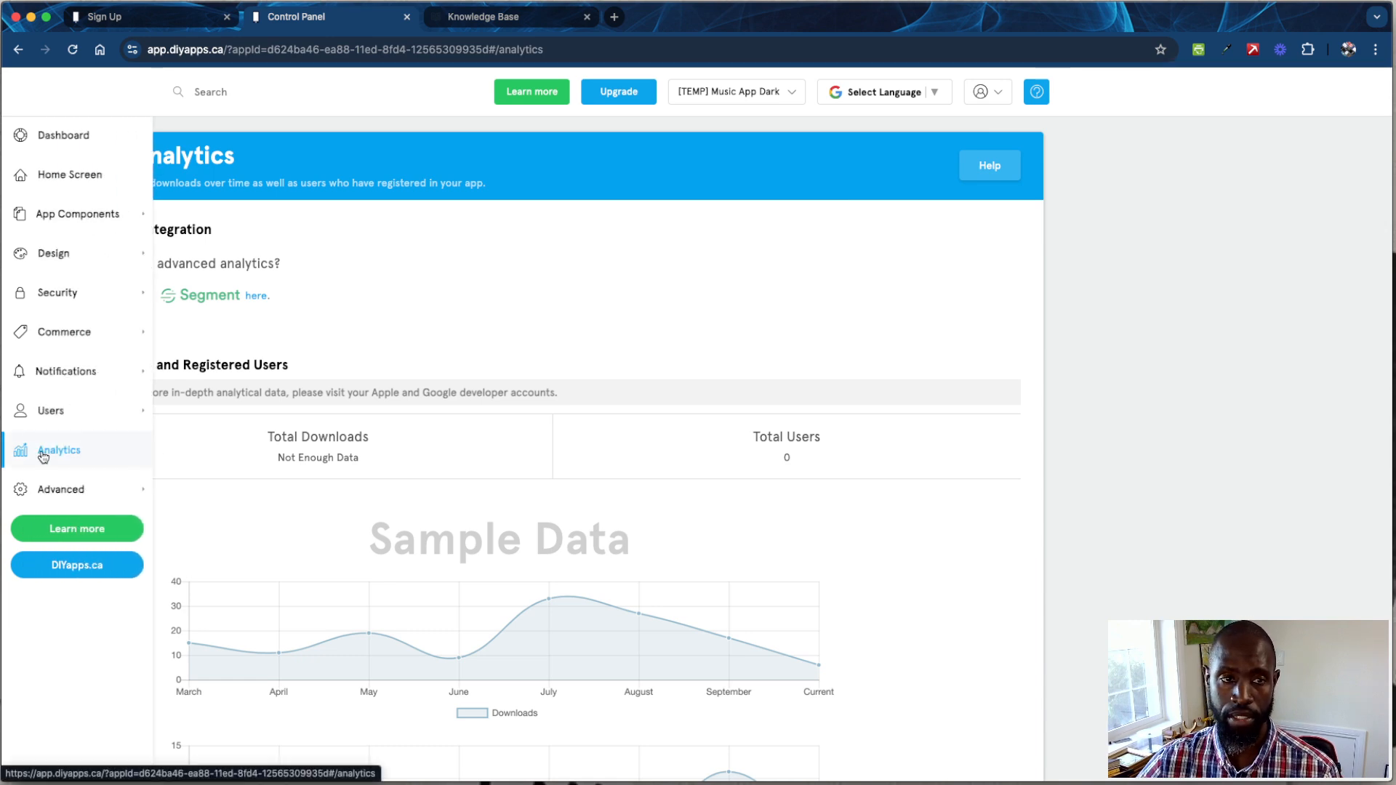
pyautogui.moveTo(66, 492)
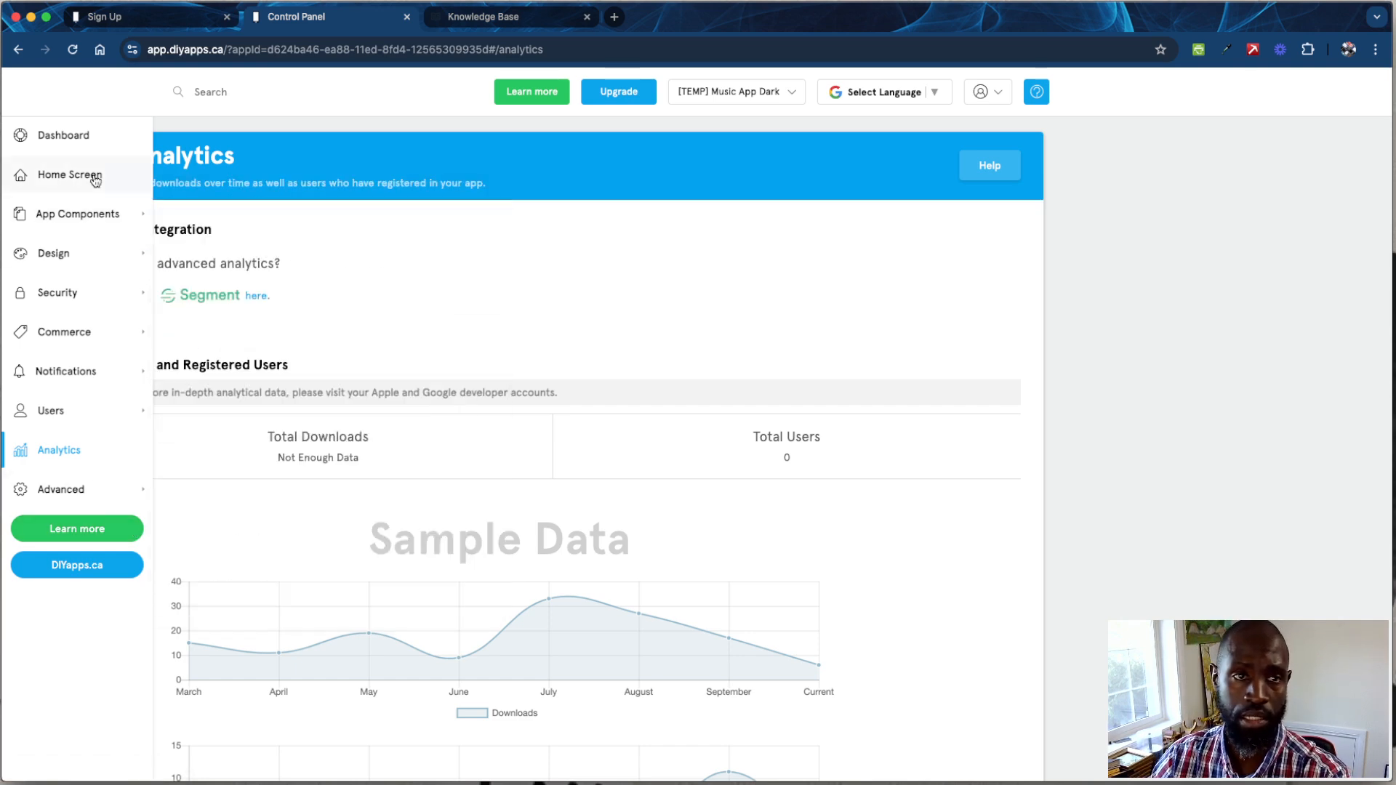
pyautogui.click(59, 142)
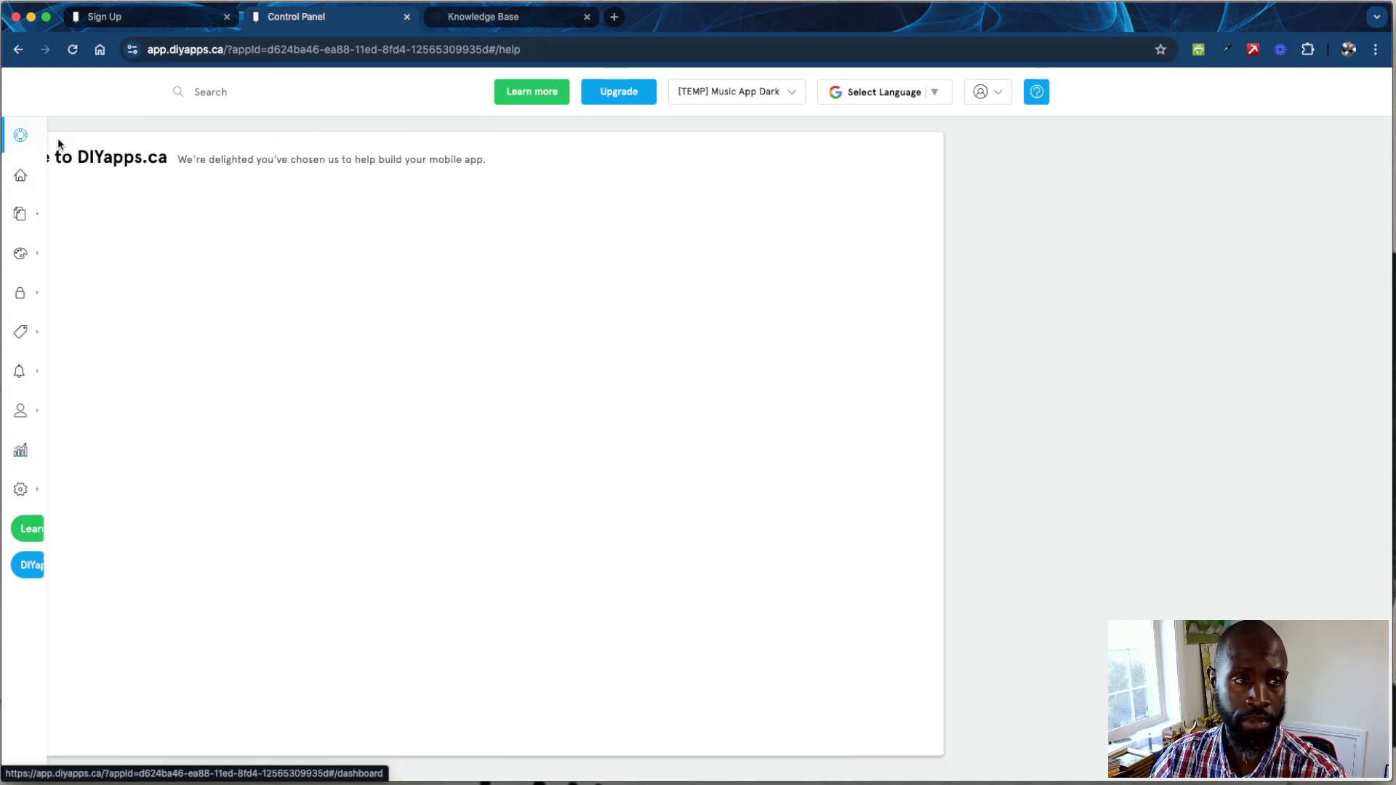